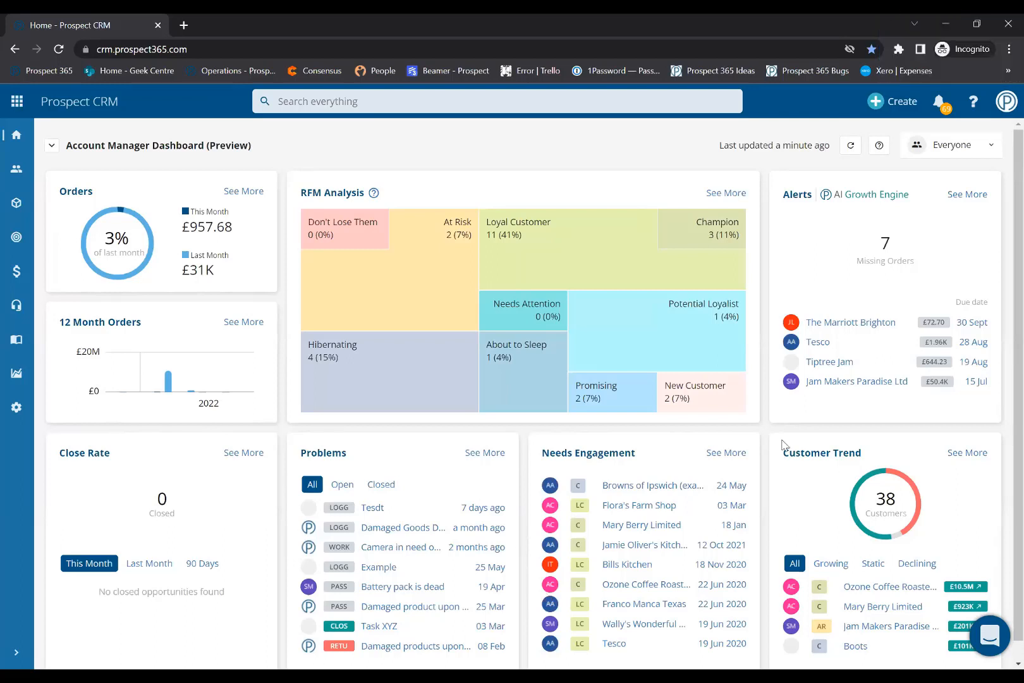
# Step: Open the Companies list under People & Places
pyautogui.hotkey('alt', 'Tab')
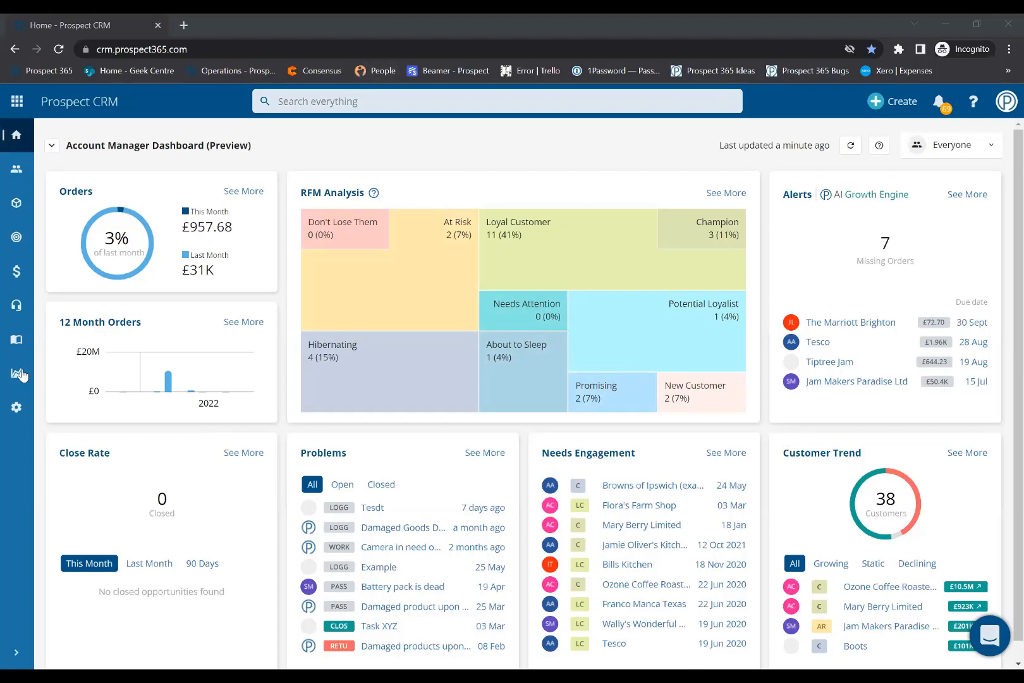
pyautogui.click(17, 658)
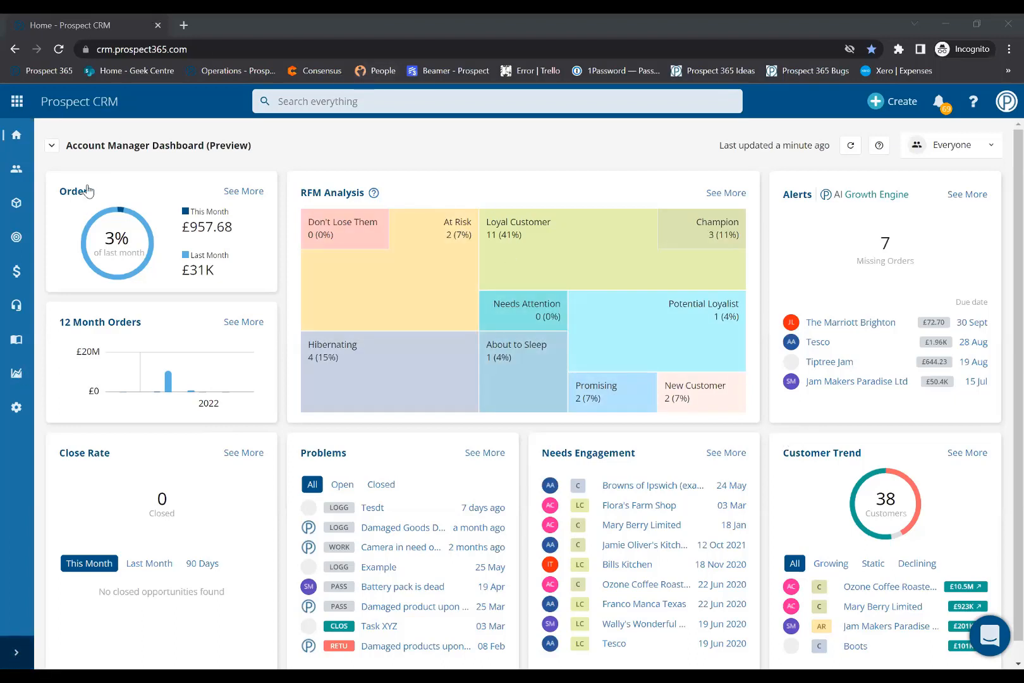
pyautogui.click(83, 177)
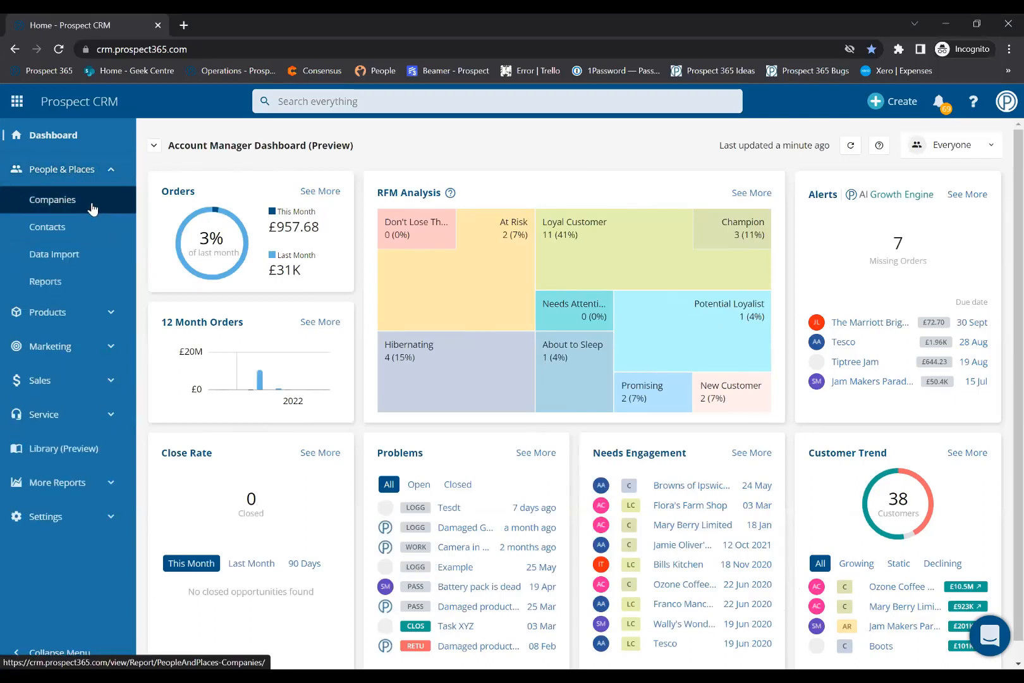
pyautogui.click(92, 208)
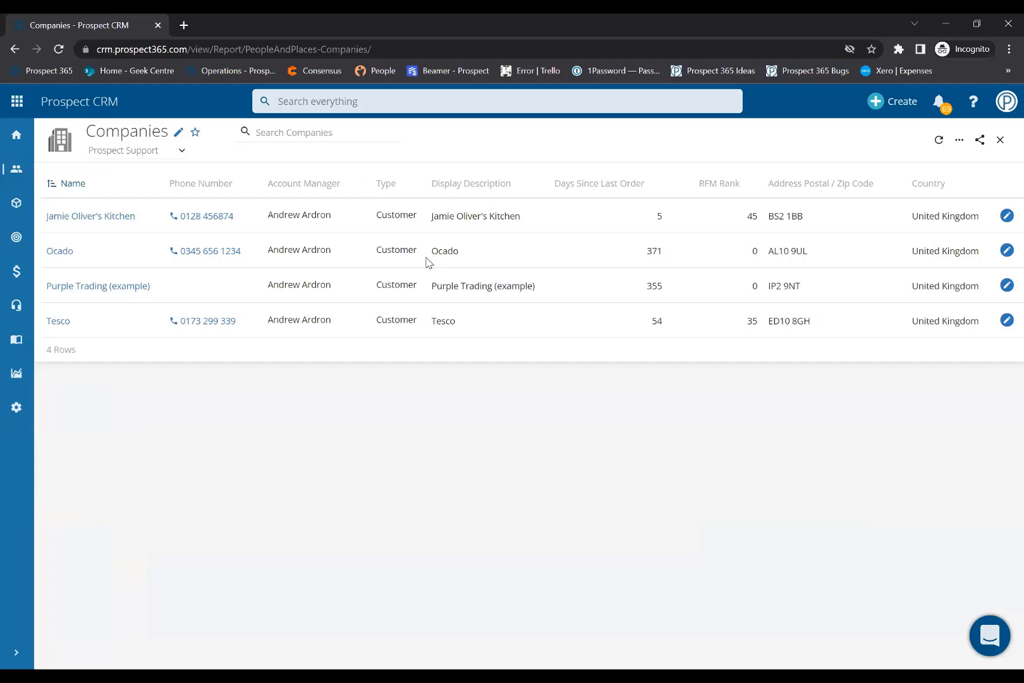
pyautogui.moveTo(892, 182)
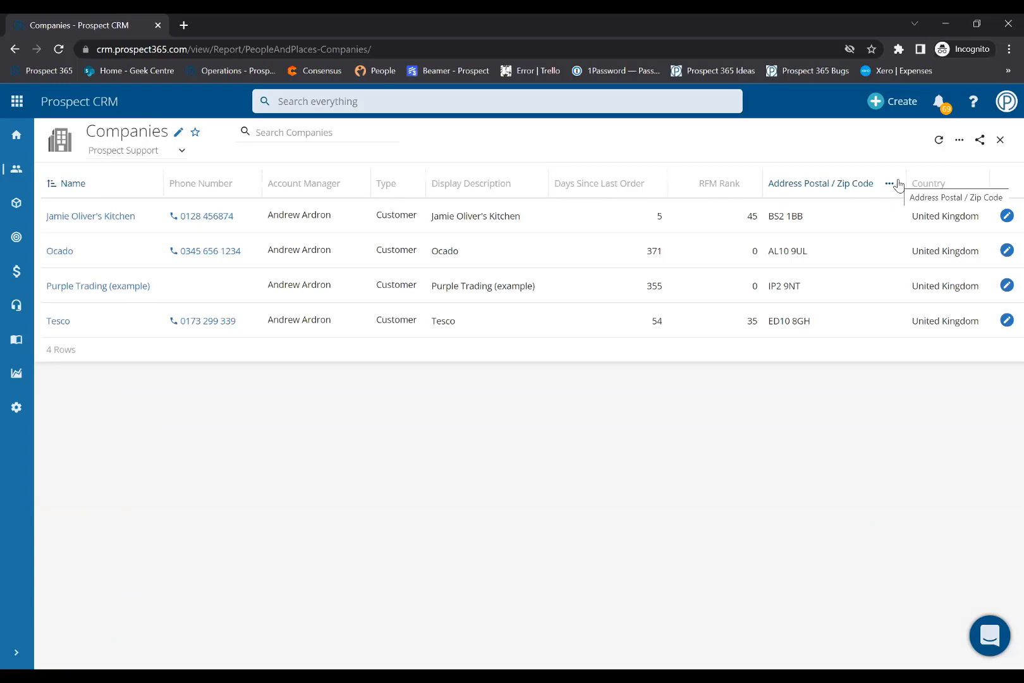
# Step: Group the Companies report by the company's Industry Description field using Grouping and Summary, and submit the grouping
pyautogui.click(960, 141)
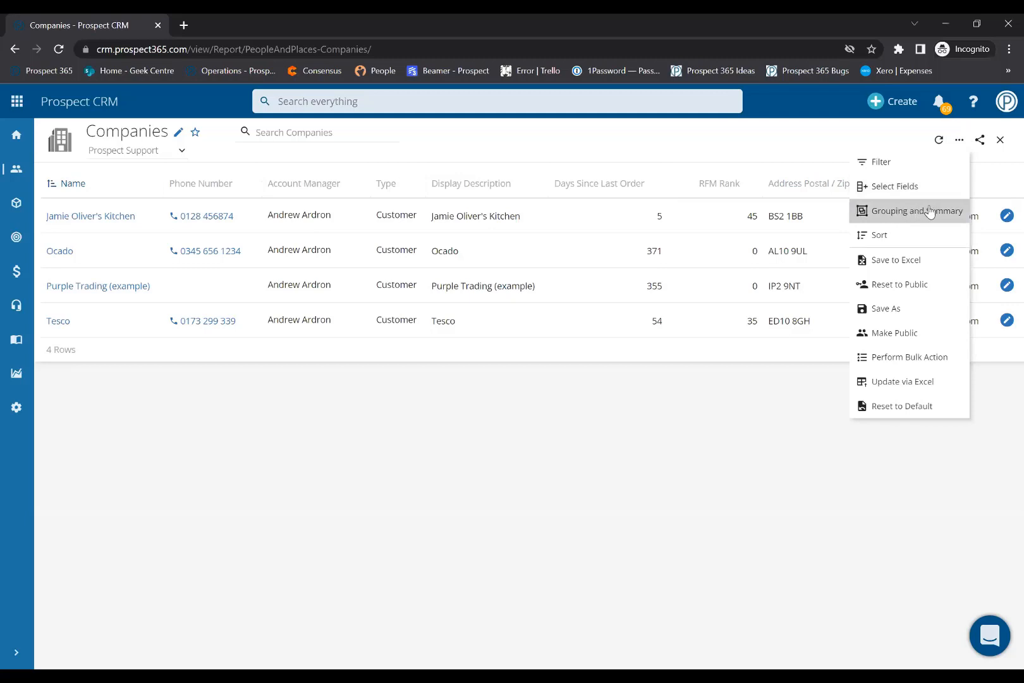
pyautogui.click(929, 212)
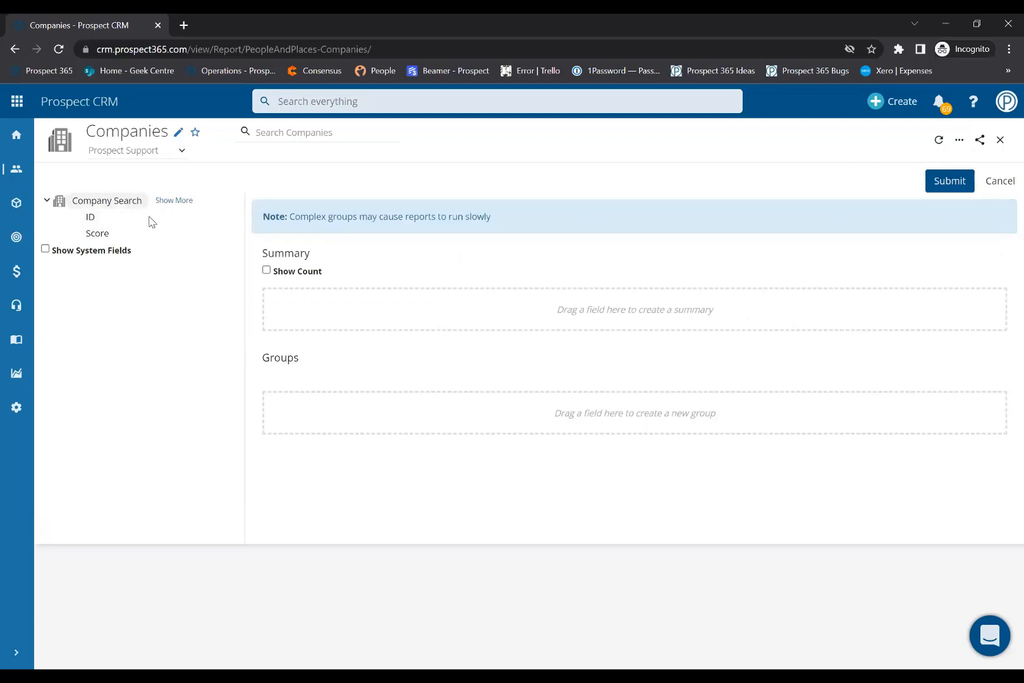
pyautogui.click(179, 201)
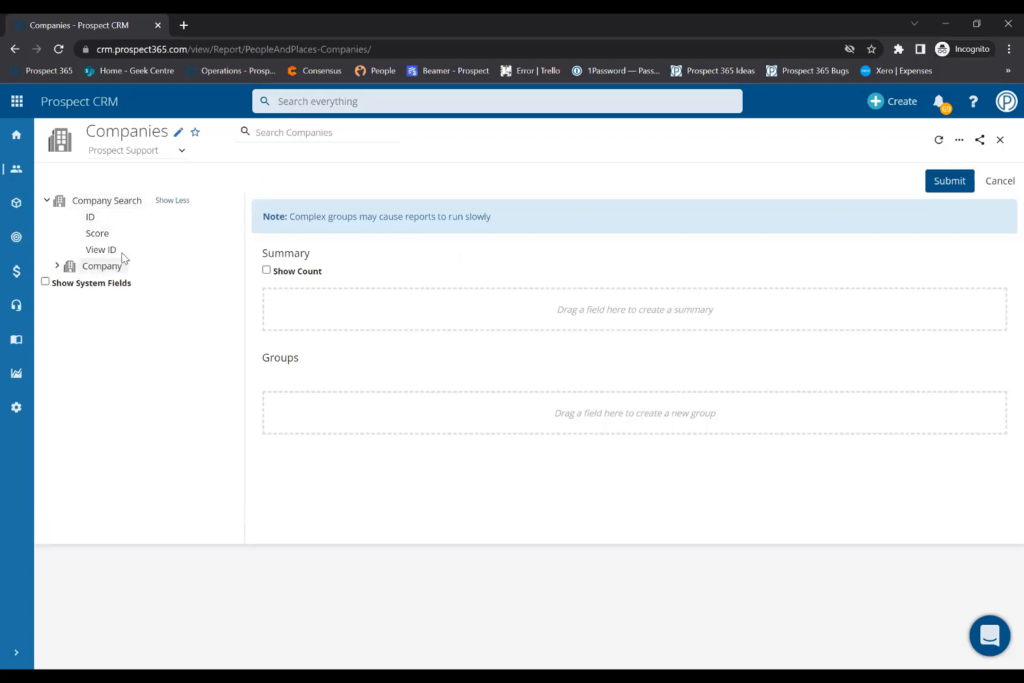
pyautogui.click(58, 266)
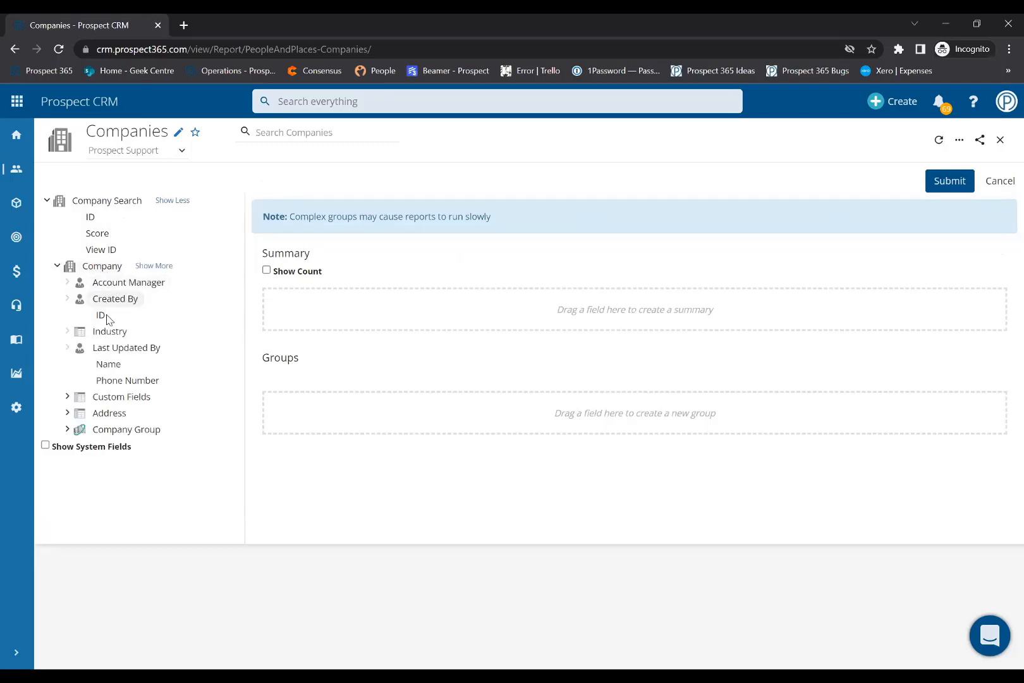
pyautogui.click(150, 269)
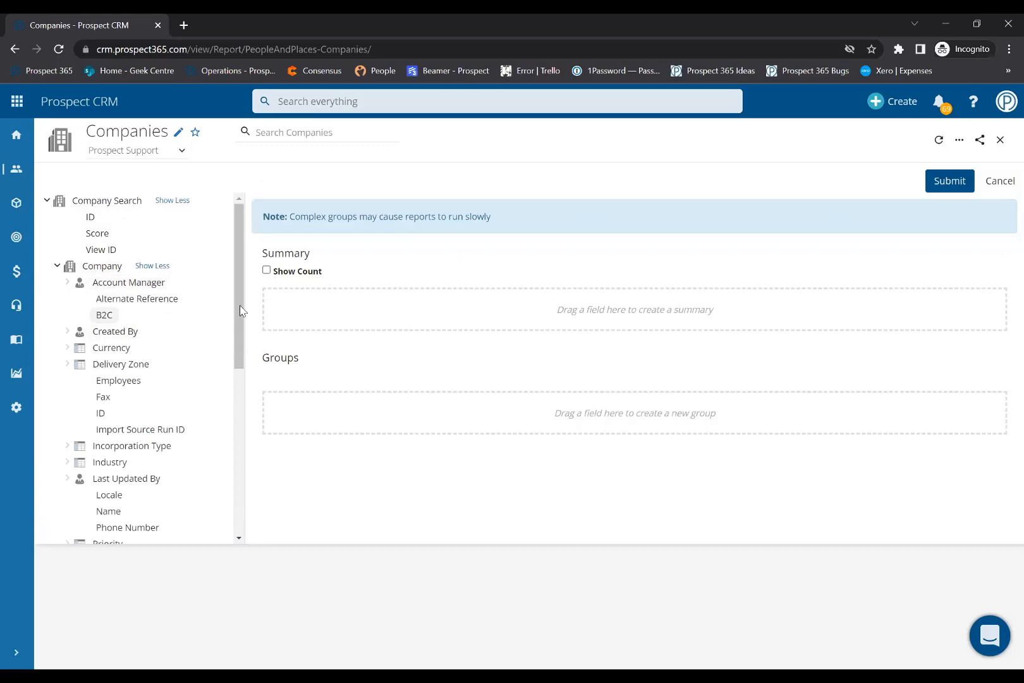
pyautogui.moveTo(237, 305); pyautogui.dragTo(216, 387)
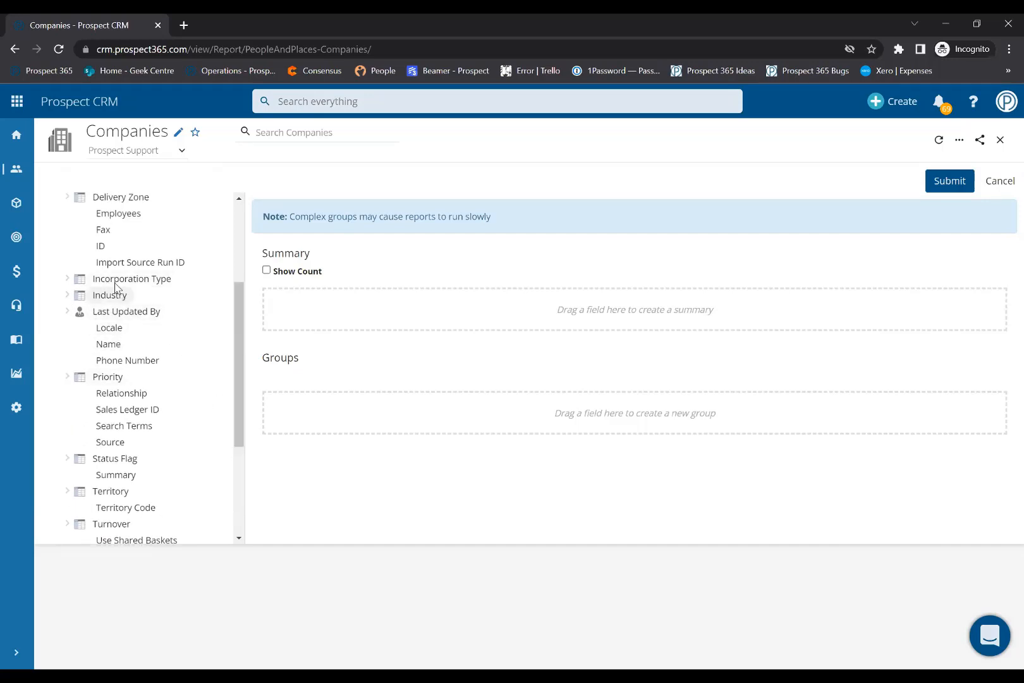
pyautogui.click(72, 296)
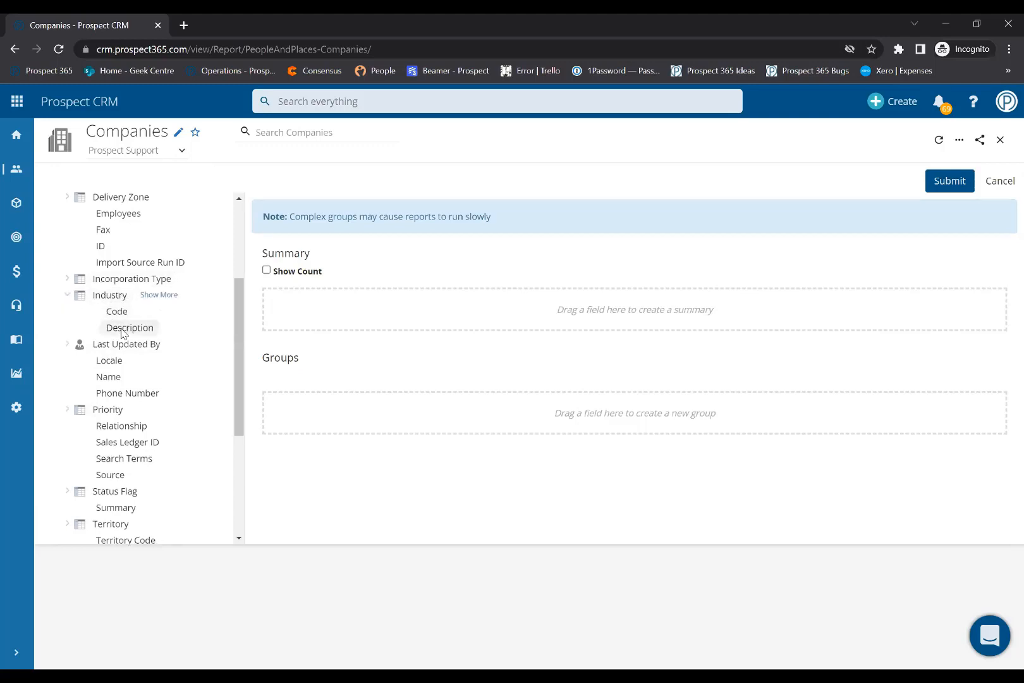
pyautogui.moveTo(123, 333); pyautogui.dragTo(303, 411)
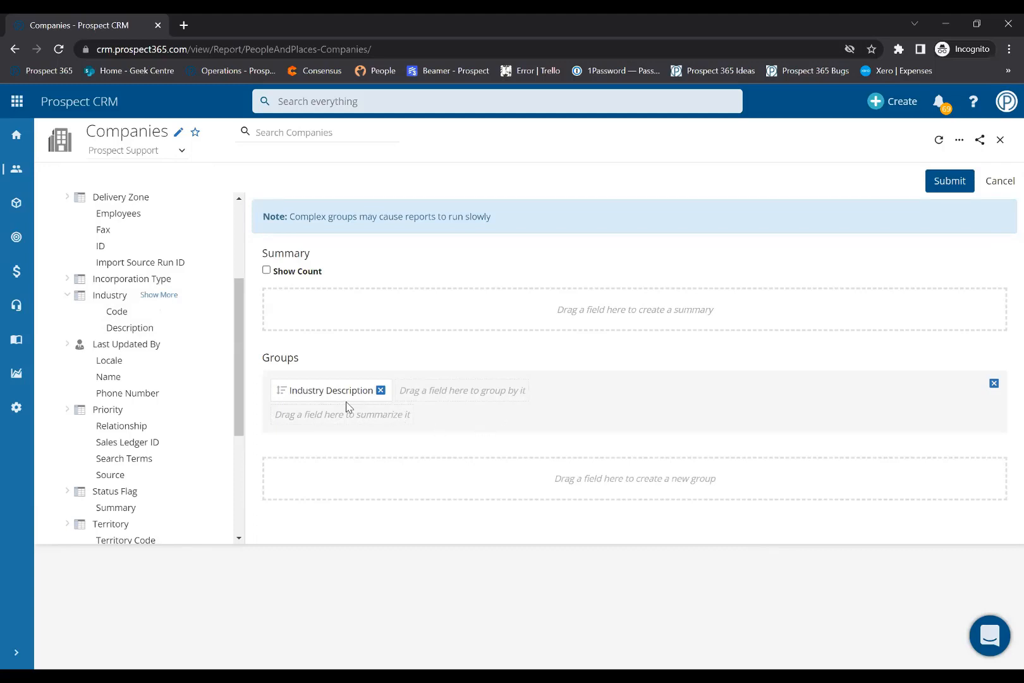
pyautogui.click(950, 182)
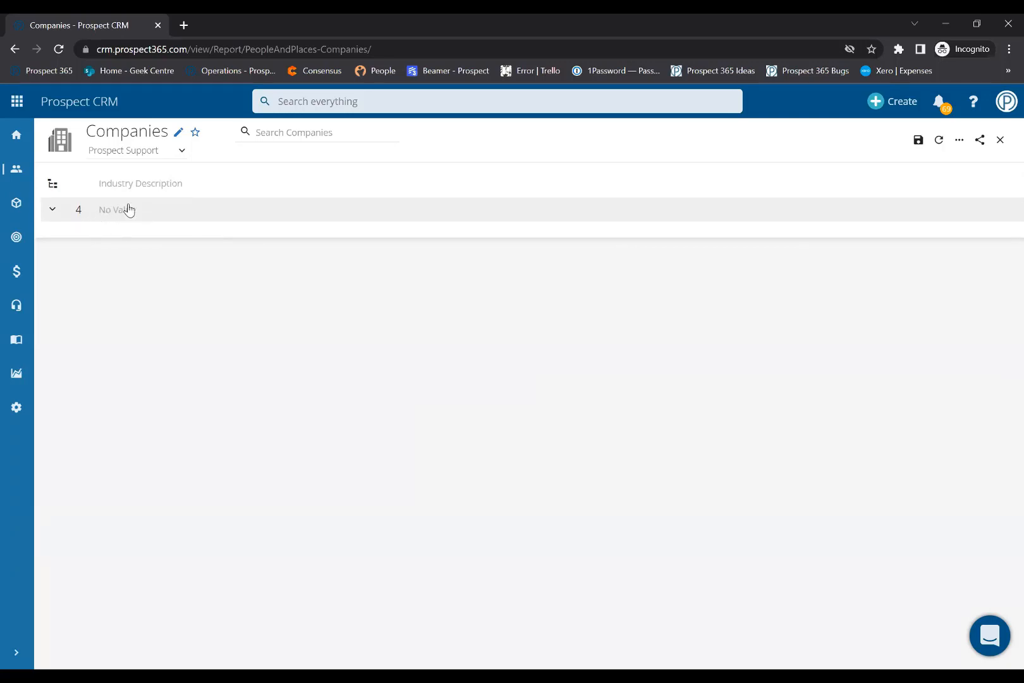
# Step: Expand the No Value industry group to view its companies, and save the grouped report before closing it
pyautogui.click(55, 214)
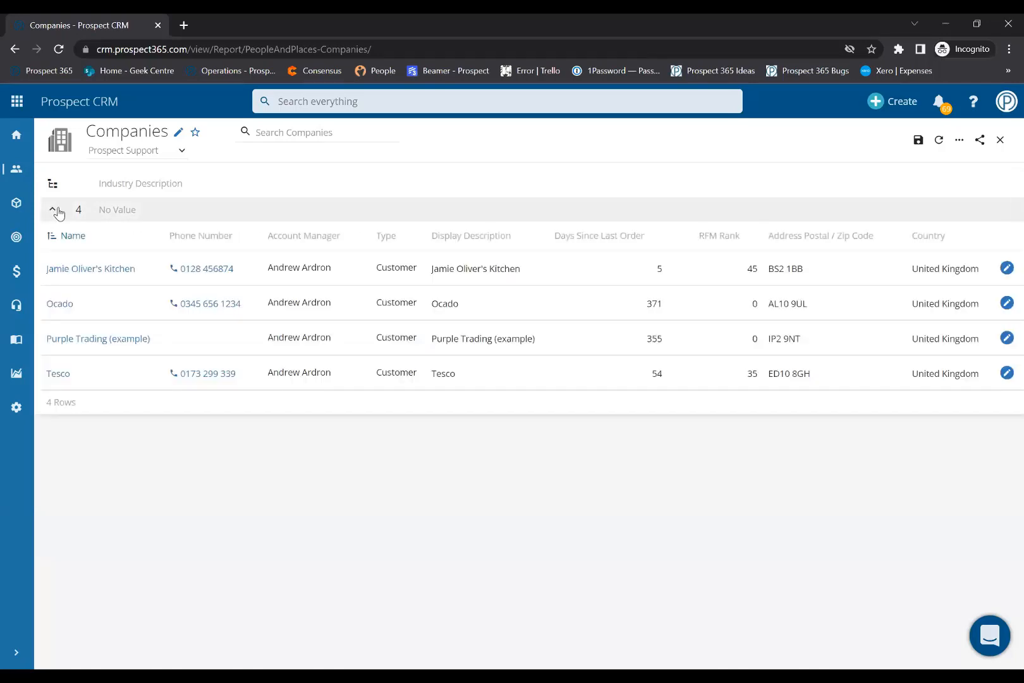
pyautogui.click(57, 213)
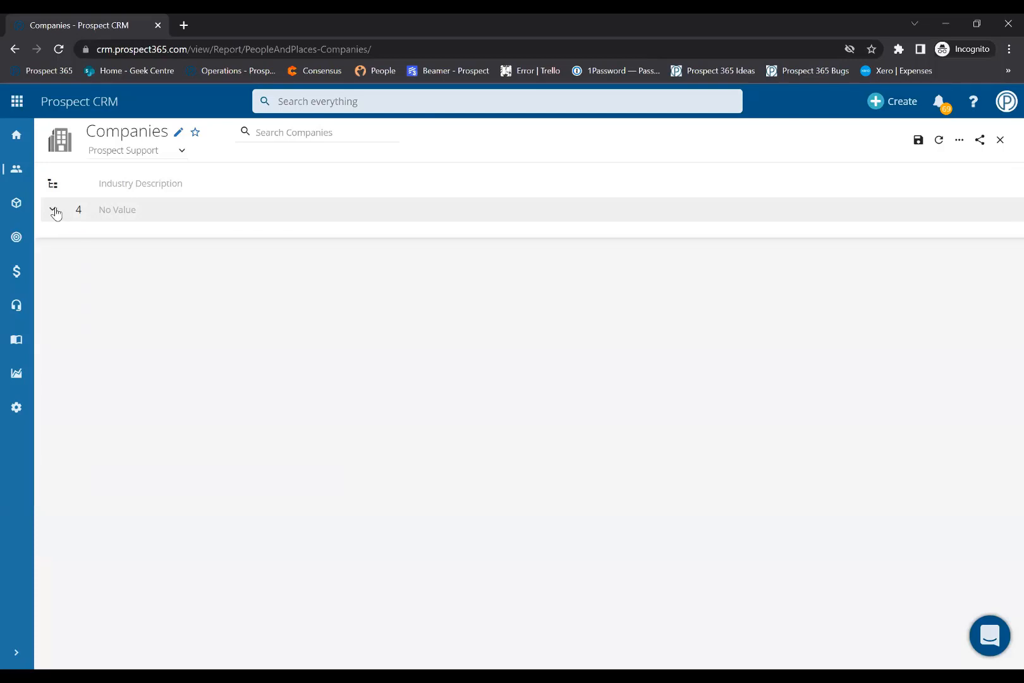
pyautogui.click(63, 211)
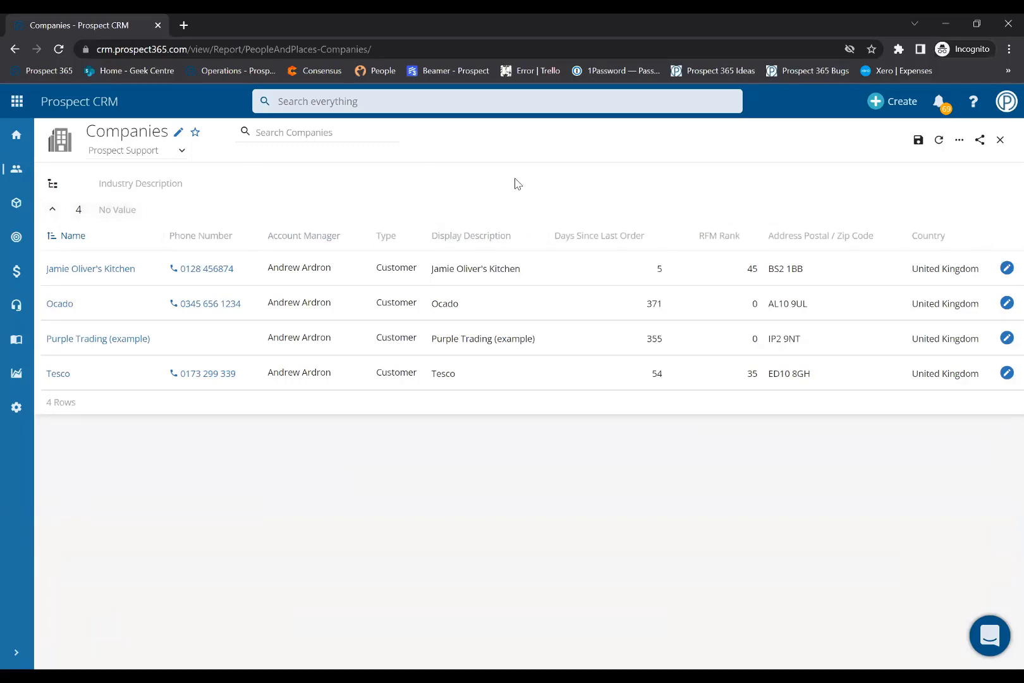
pyautogui.click(916, 143)
pyautogui.click(1000, 140)
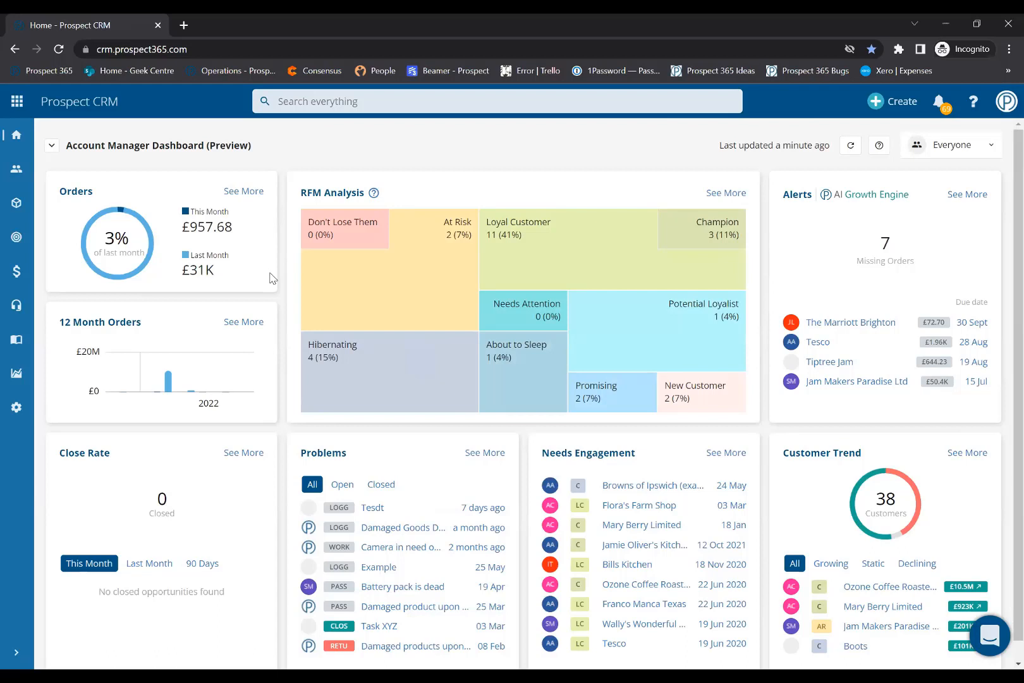
pyautogui.click(879, 111)
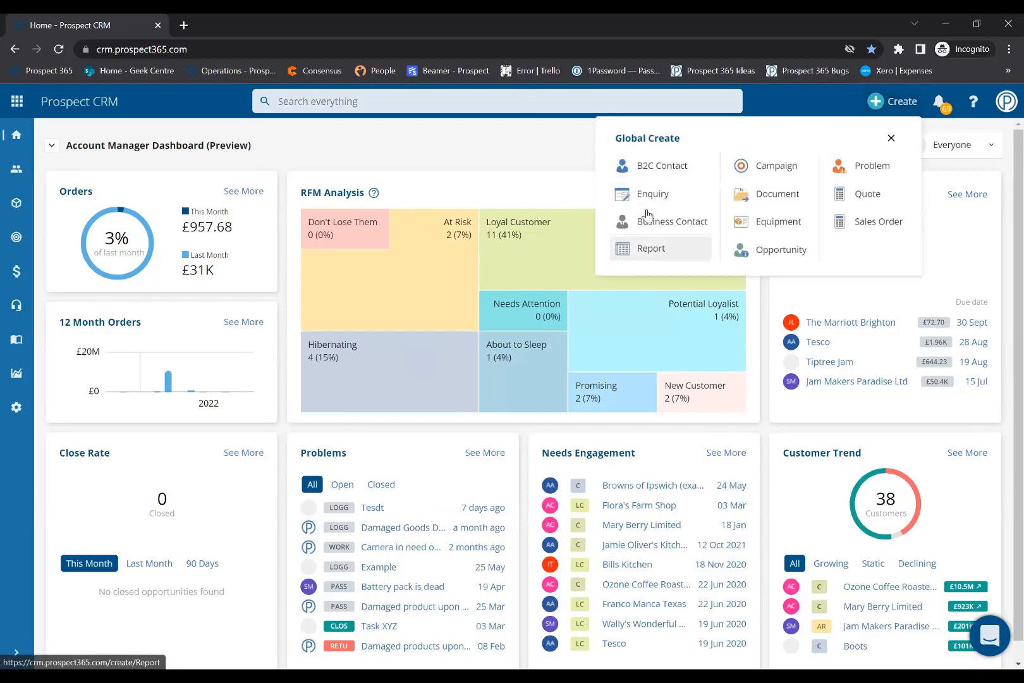
pyautogui.click(649, 254)
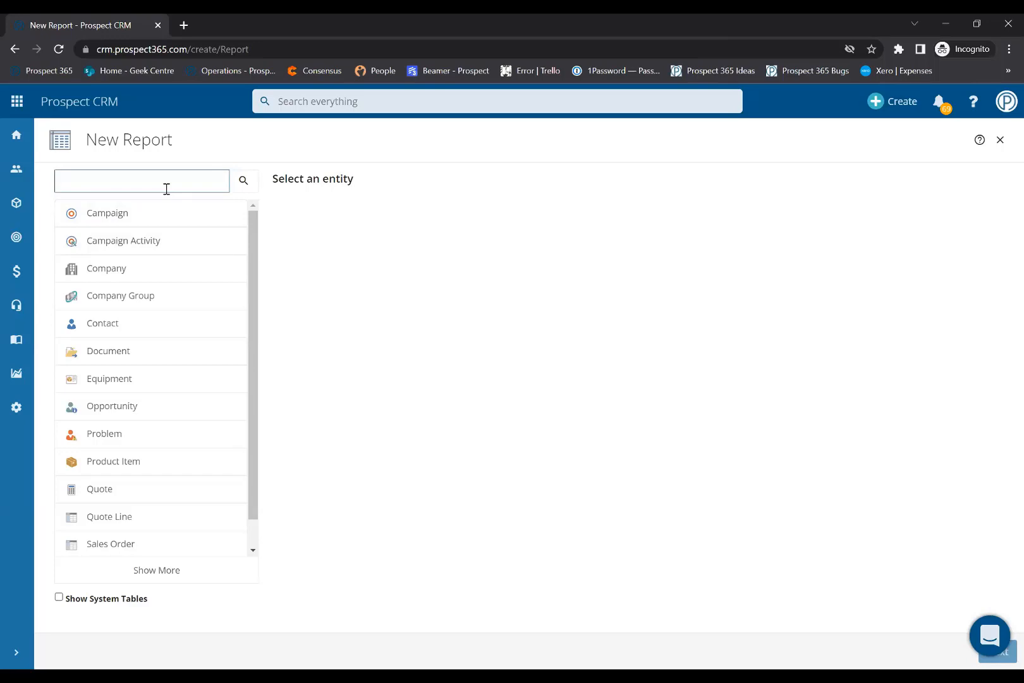
pyautogui.write('sales h')
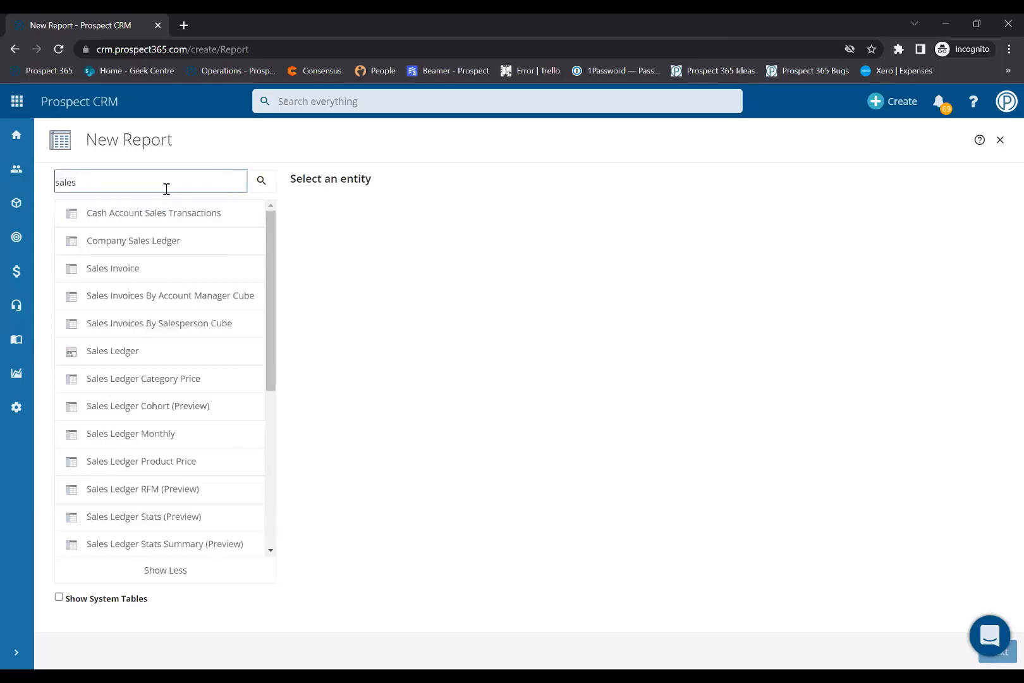
pyautogui.press('BackSpace')
pyautogui.write('tra')
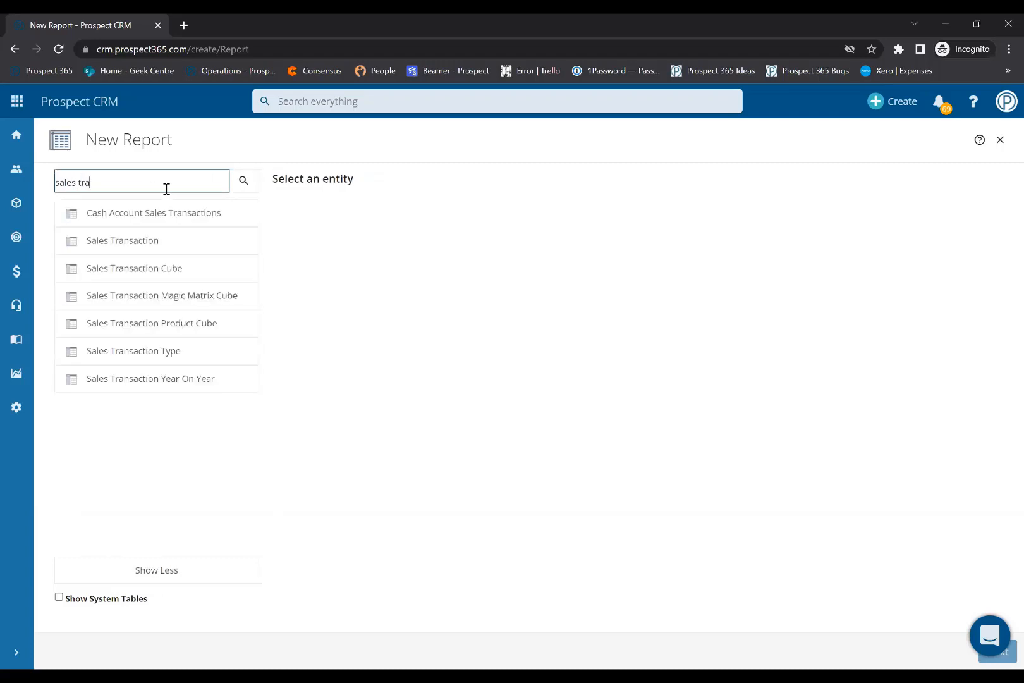
pyautogui.write('ns')
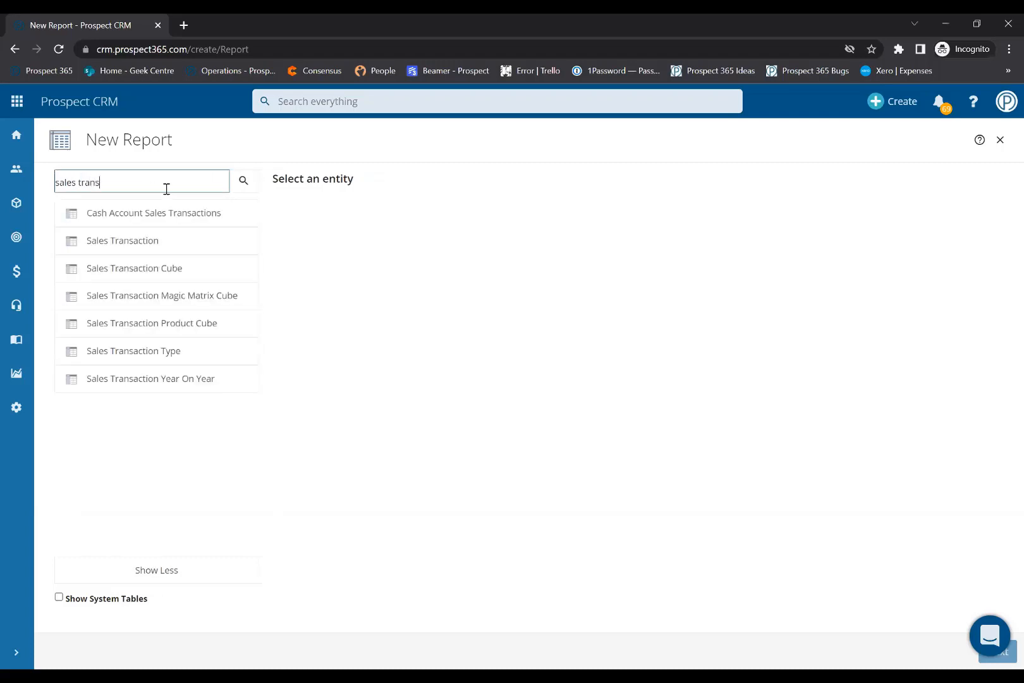
pyautogui.click(137, 247)
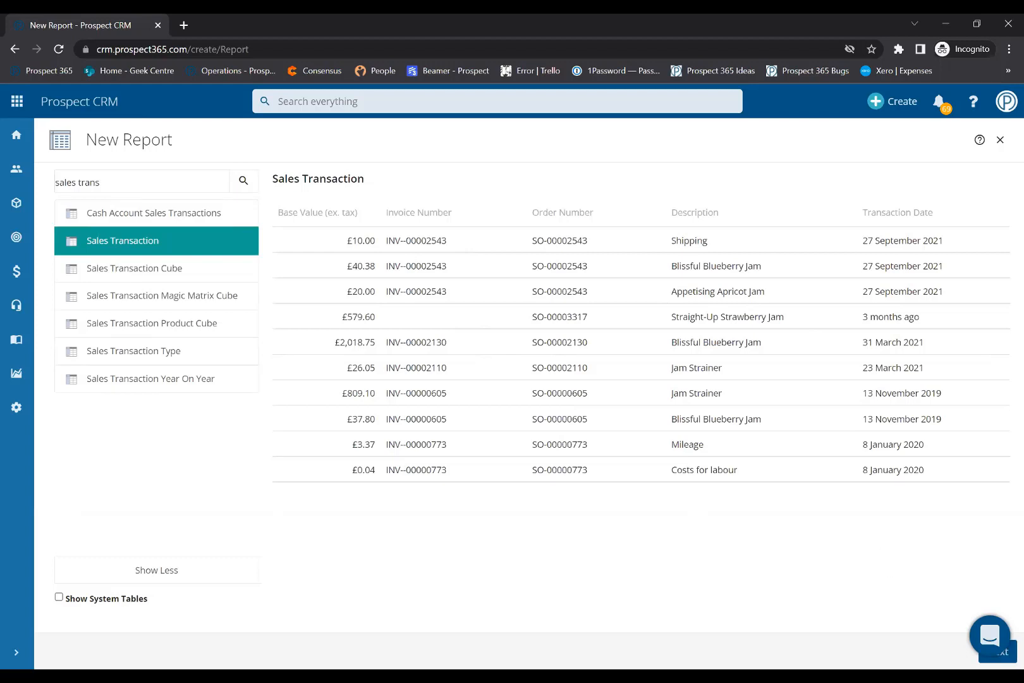
pyautogui.click(1007, 658)
pyautogui.click(1007, 658)
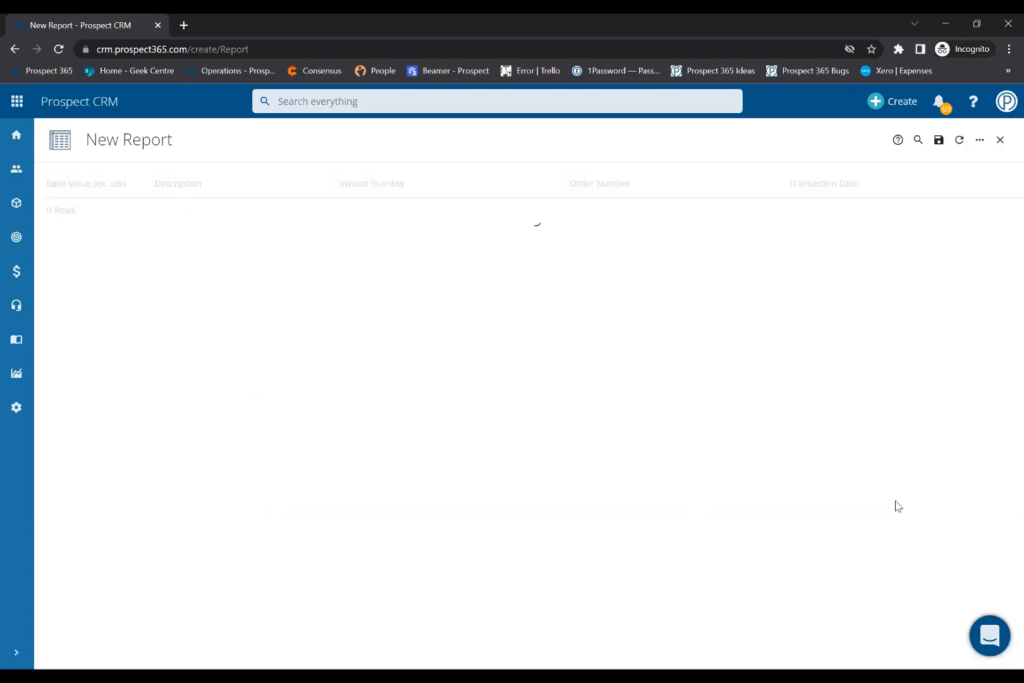
pyautogui.click(1000, 140)
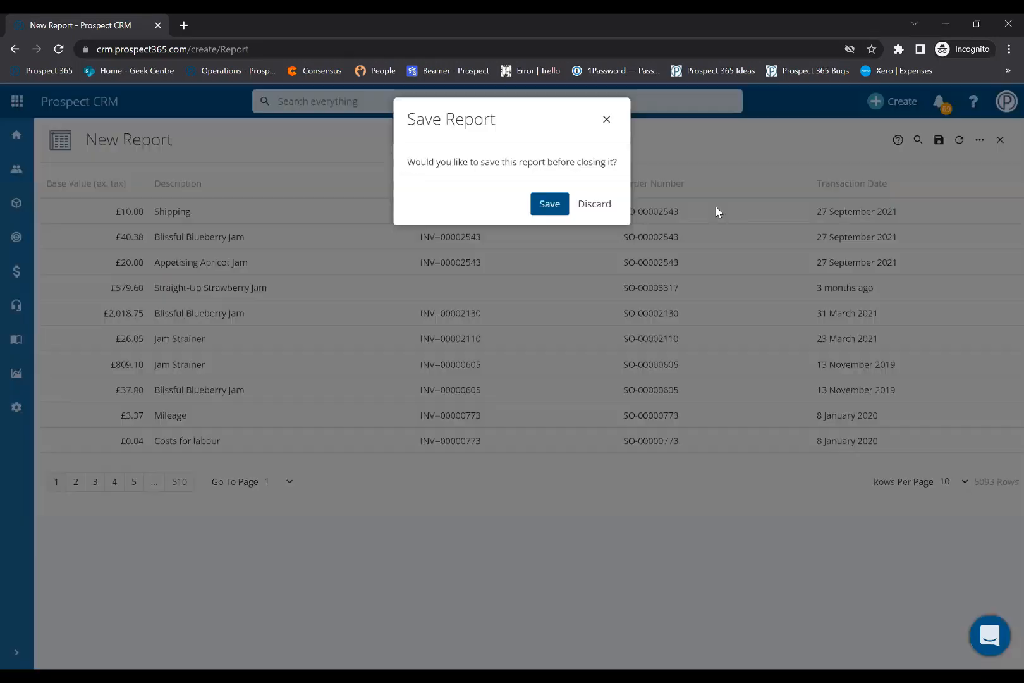
pyautogui.click(594, 204)
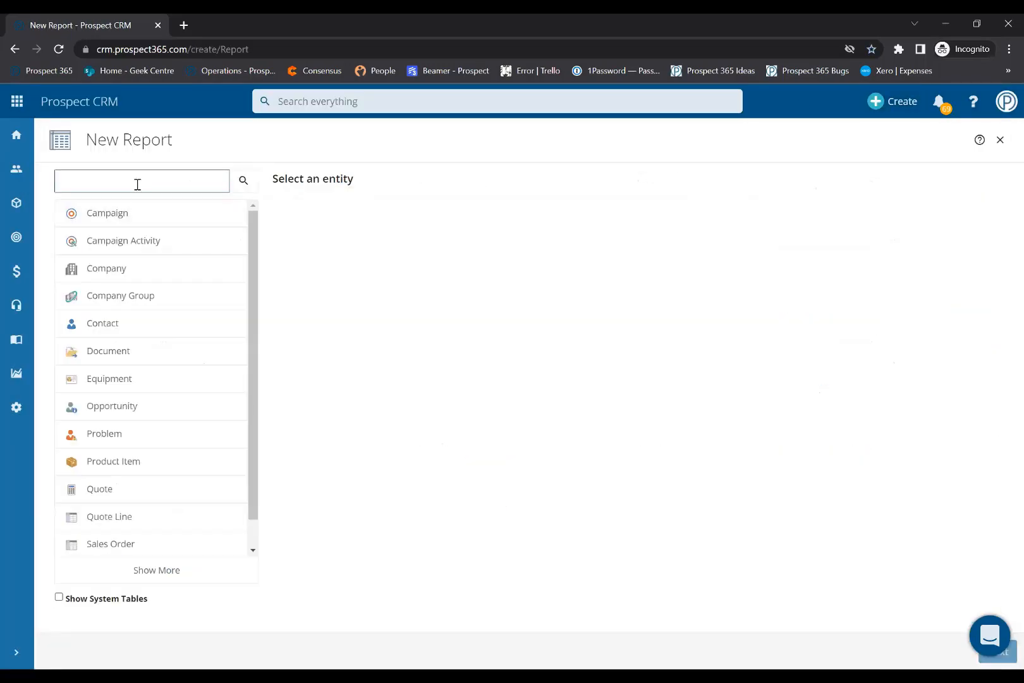
# Step: Base the new report on the Sales Transaction entity and add the Margin % field to its columns
pyautogui.write('sal')
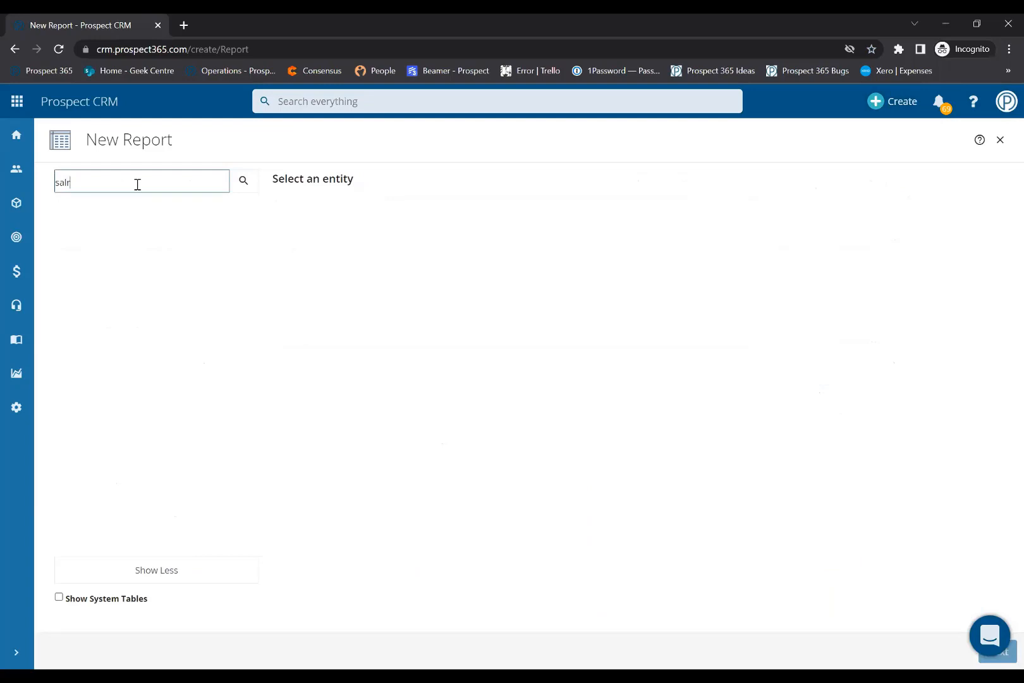
pyautogui.write('es tra')
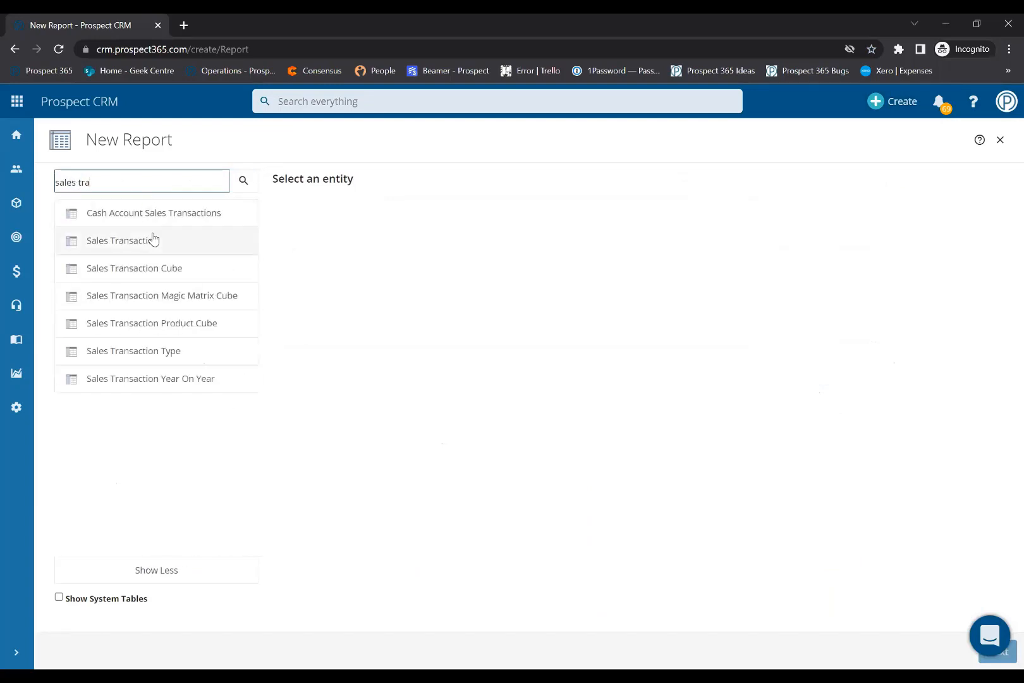
pyautogui.click(152, 240)
pyautogui.click(1000, 652)
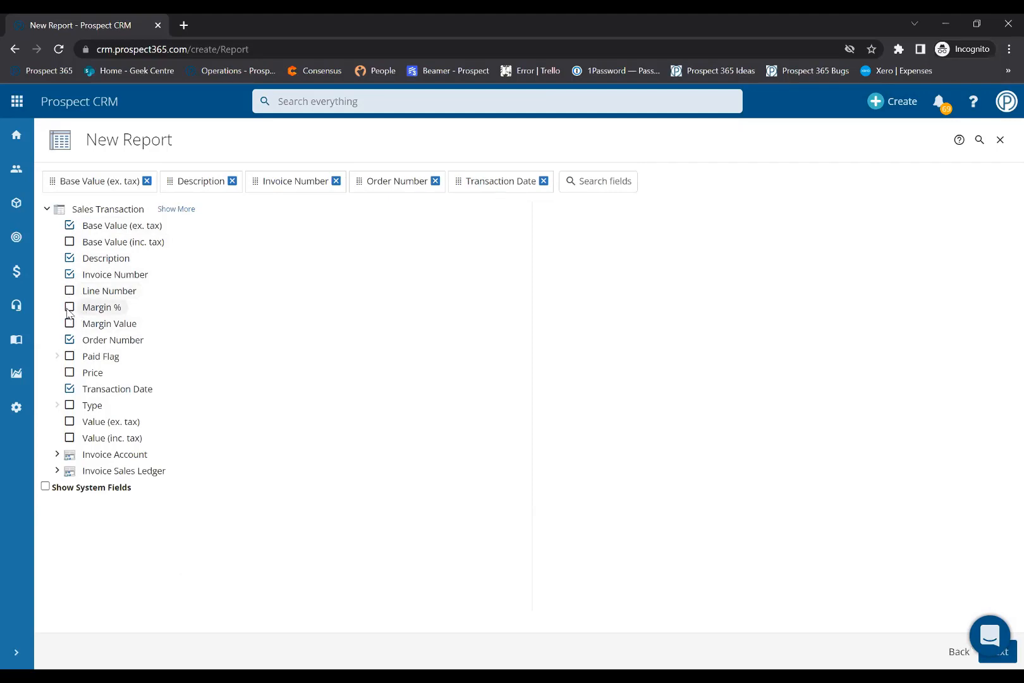
pyautogui.click(71, 310)
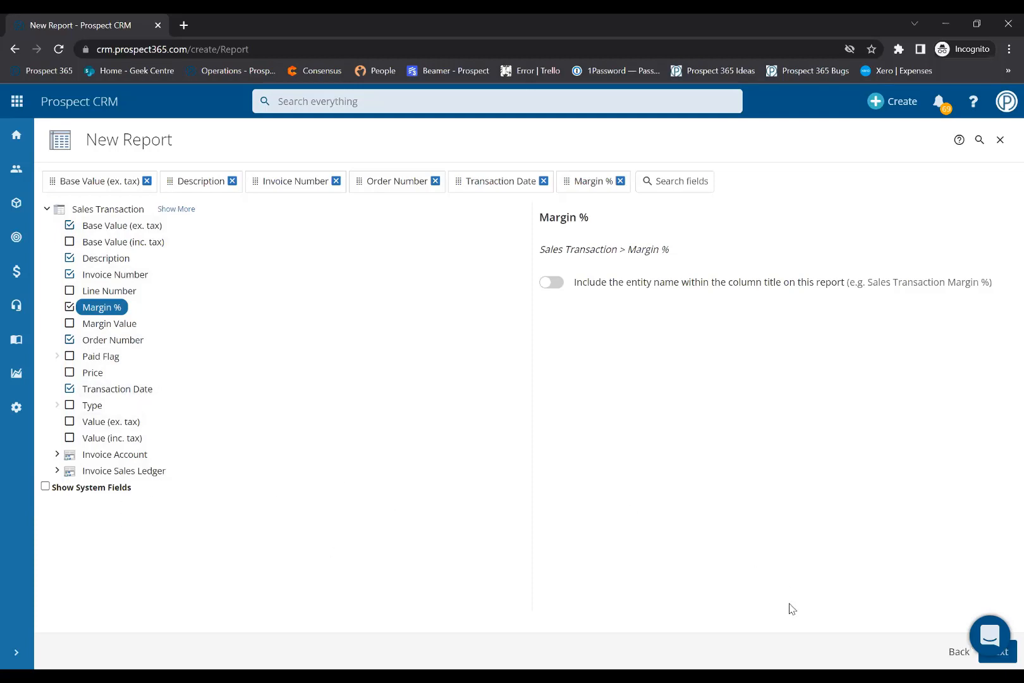
pyautogui.click(1006, 655)
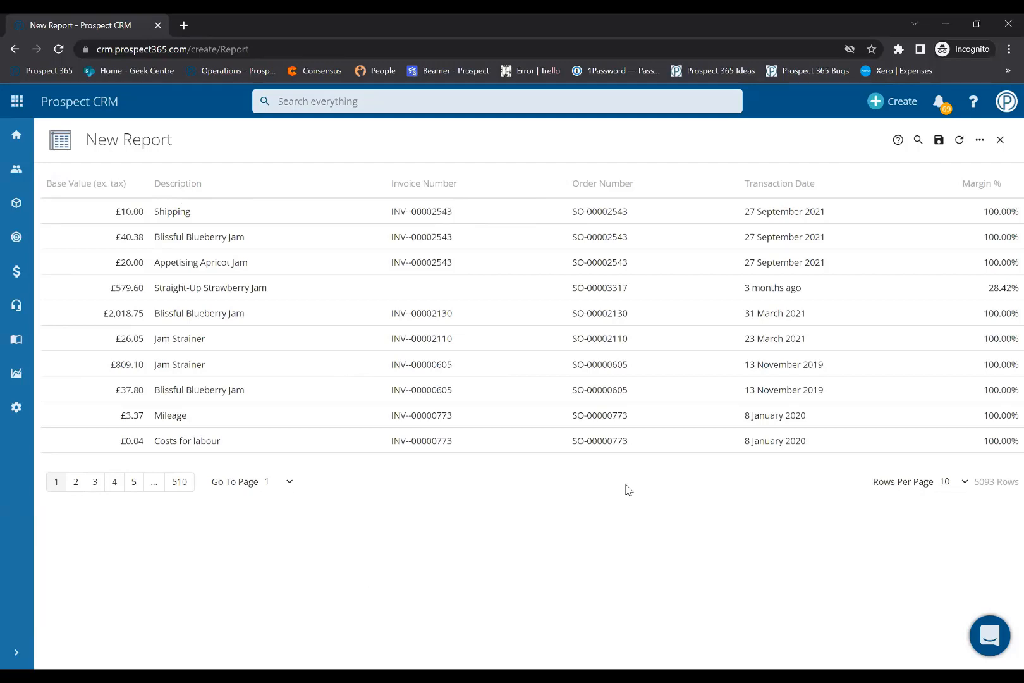
# Step: Add a filter on the Sales Transaction's Order Date field, finding it by searching the filter fields for "order"
pyautogui.click(982, 140)
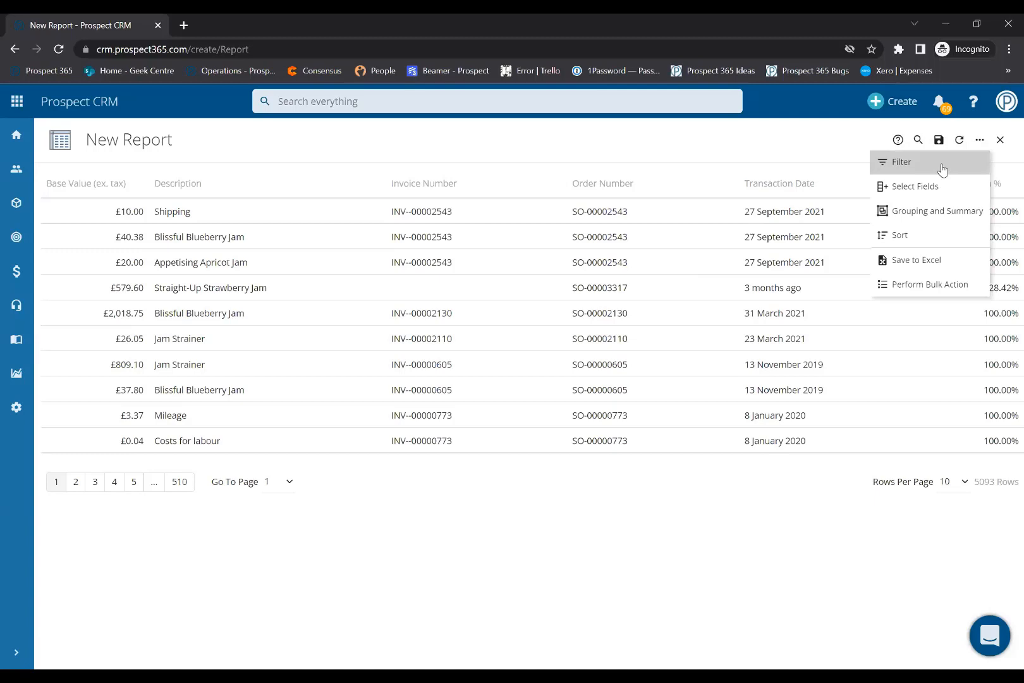
pyautogui.click(942, 165)
pyautogui.click(930, 144)
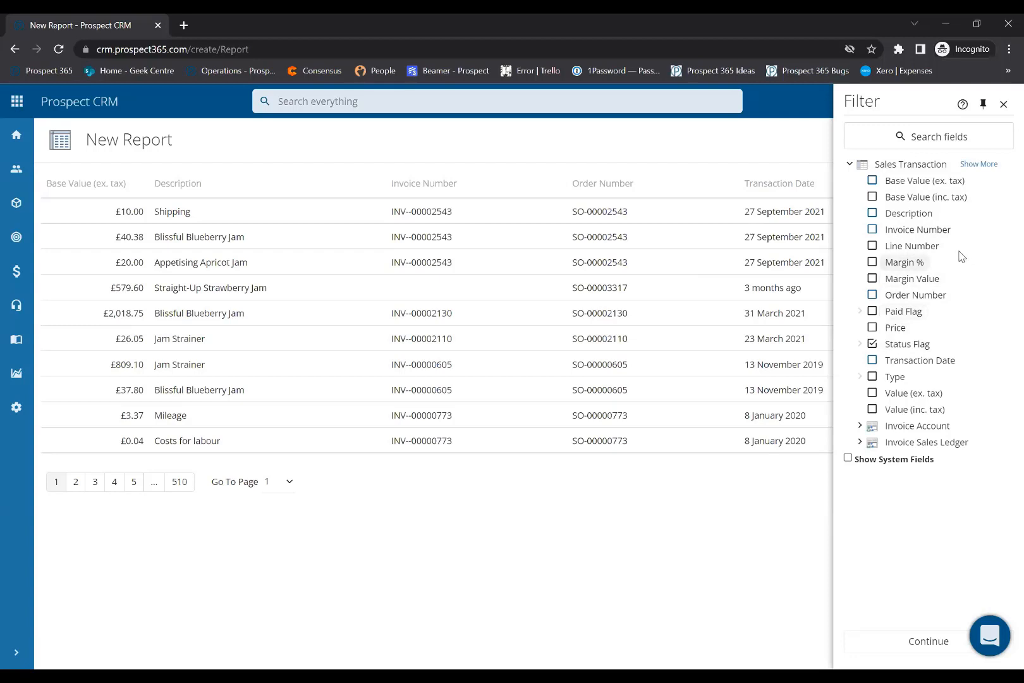
pyautogui.click(977, 166)
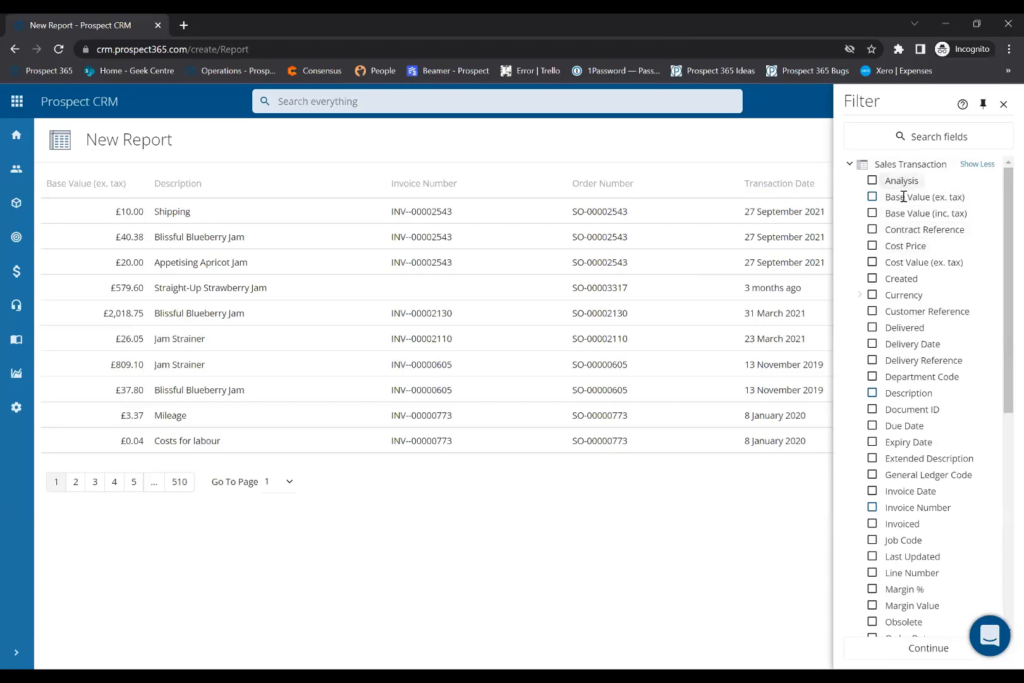
pyautogui.click(928, 147)
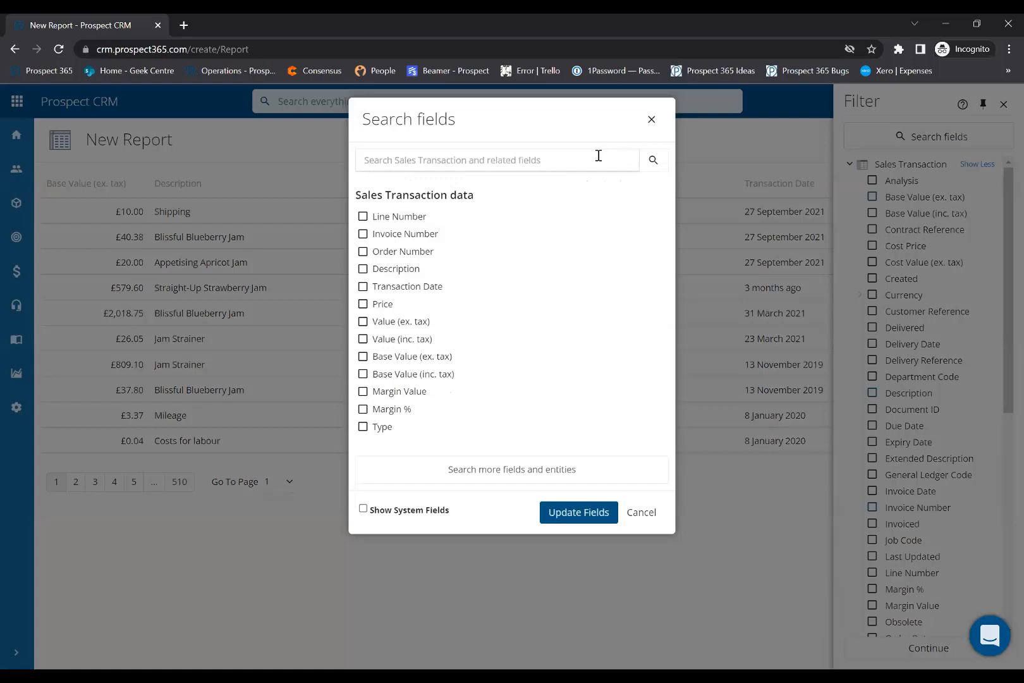
pyautogui.write('order')
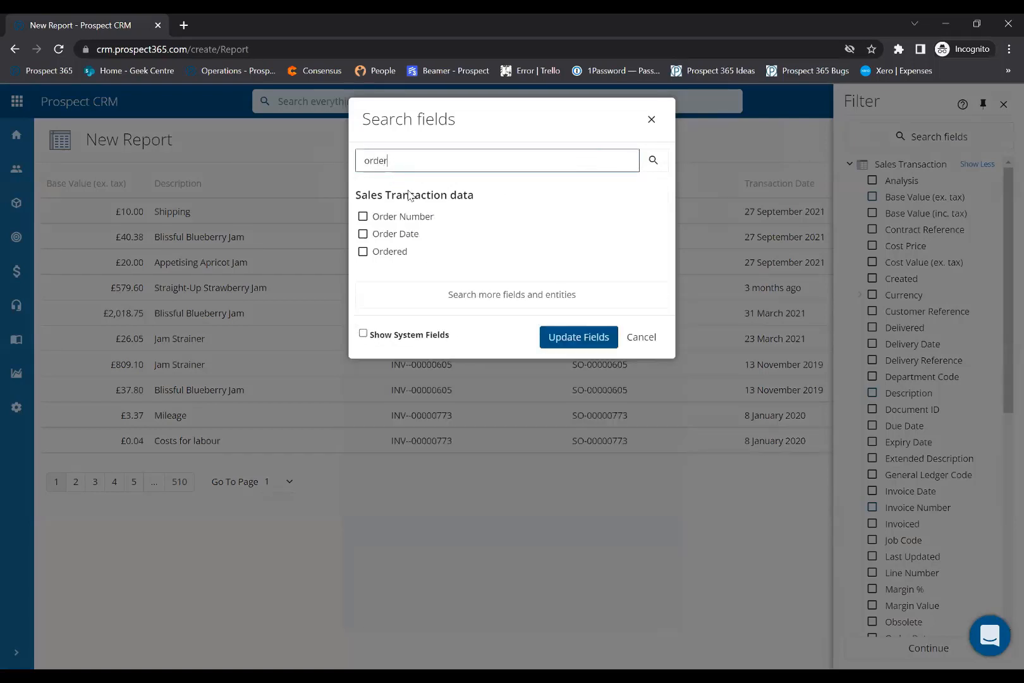
pyautogui.click(363, 234)
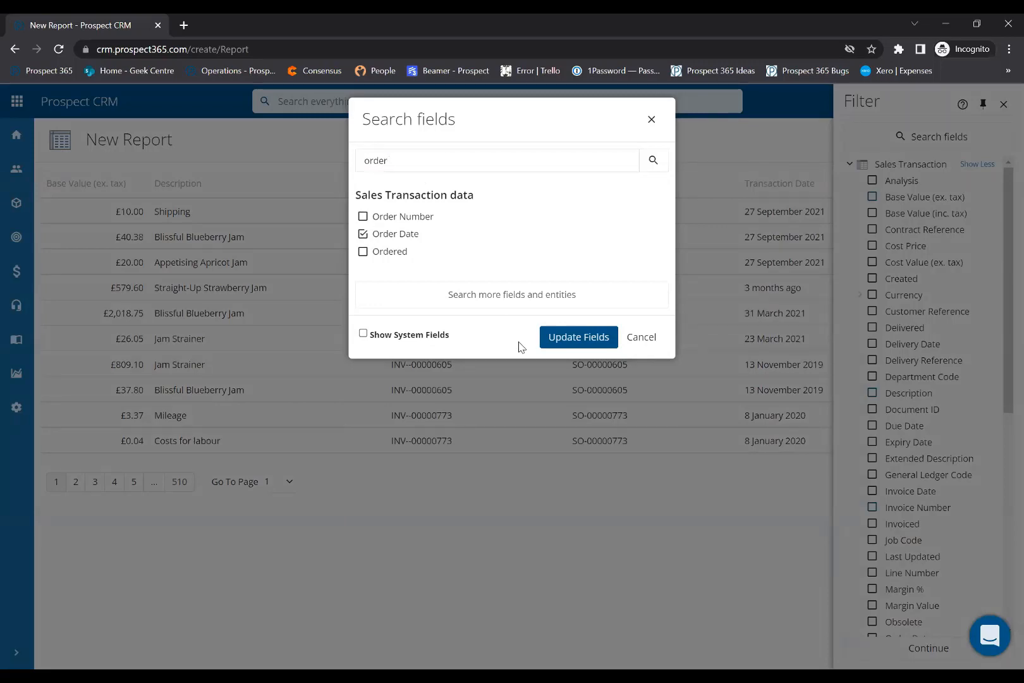
pyautogui.click(606, 341)
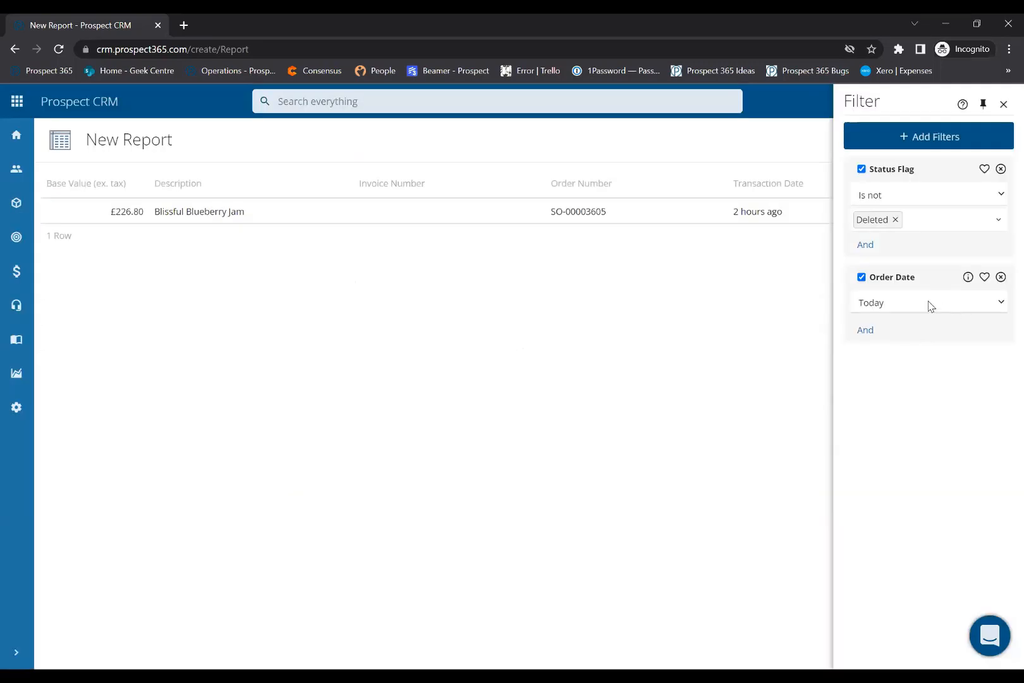
# Step: Set the Order Date filter to Between 01/07/2022 and 31/10/2022
pyautogui.click(930, 304)
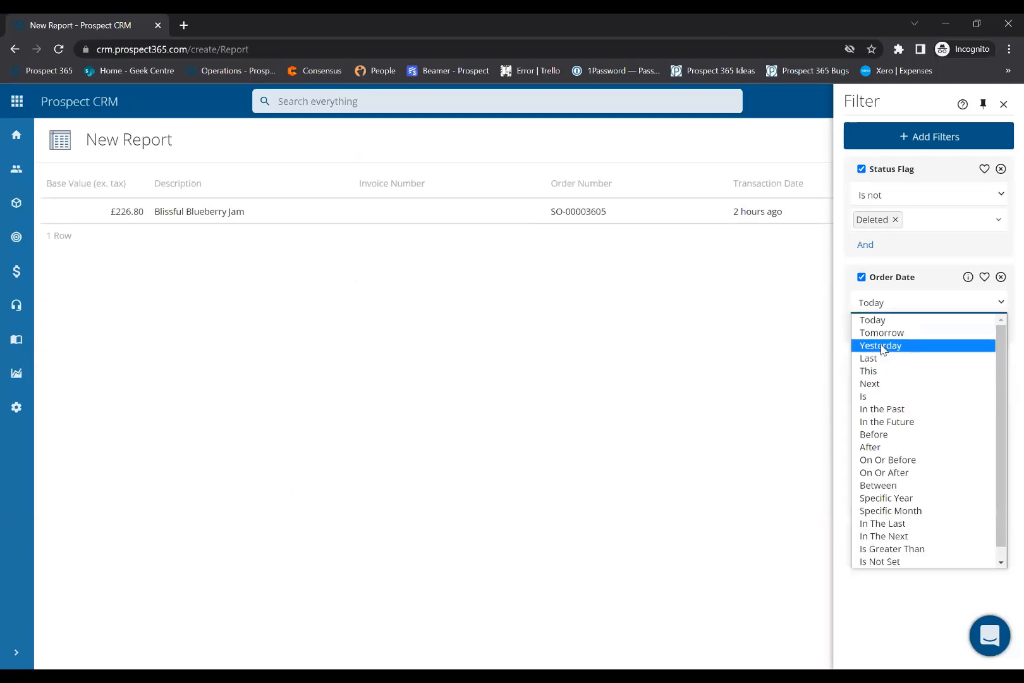
pyautogui.click(897, 374)
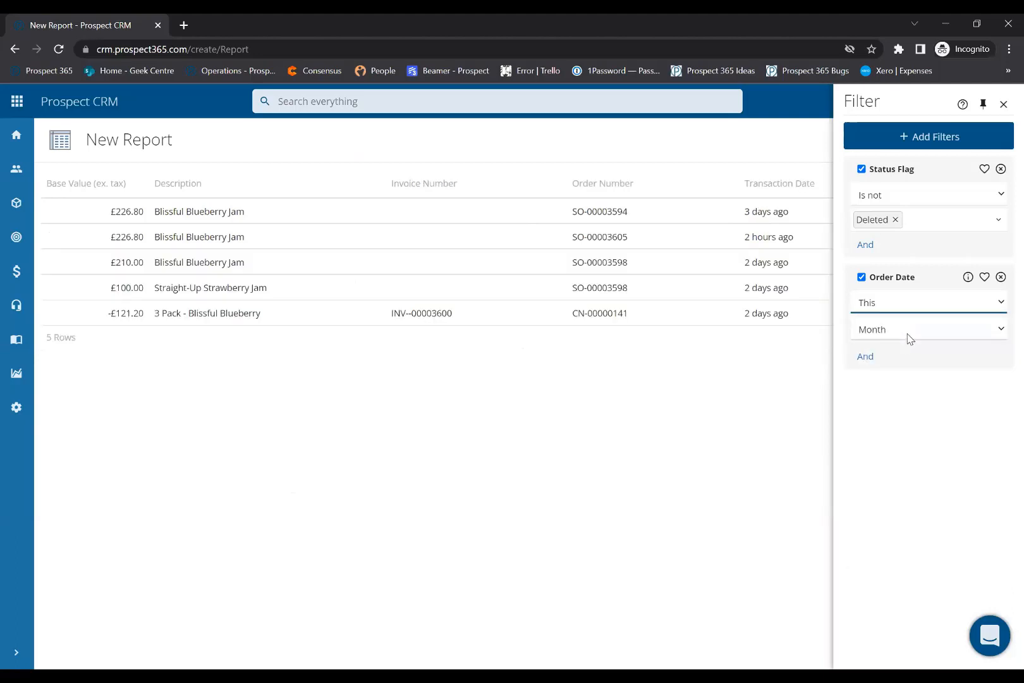
pyautogui.click(903, 302)
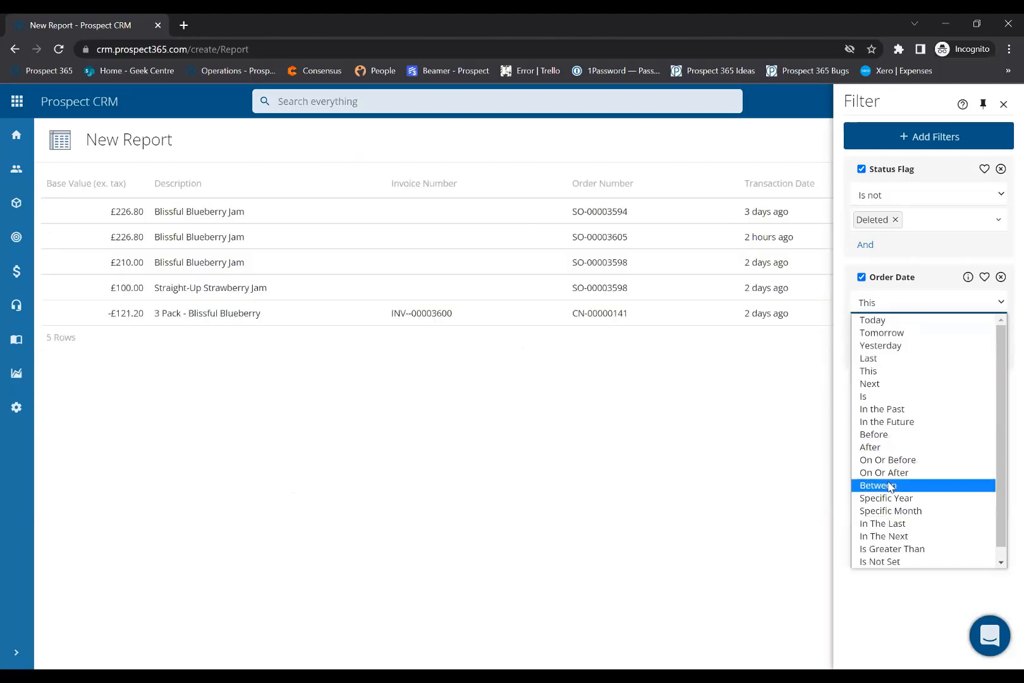
pyautogui.click(889, 485)
pyautogui.click(899, 335)
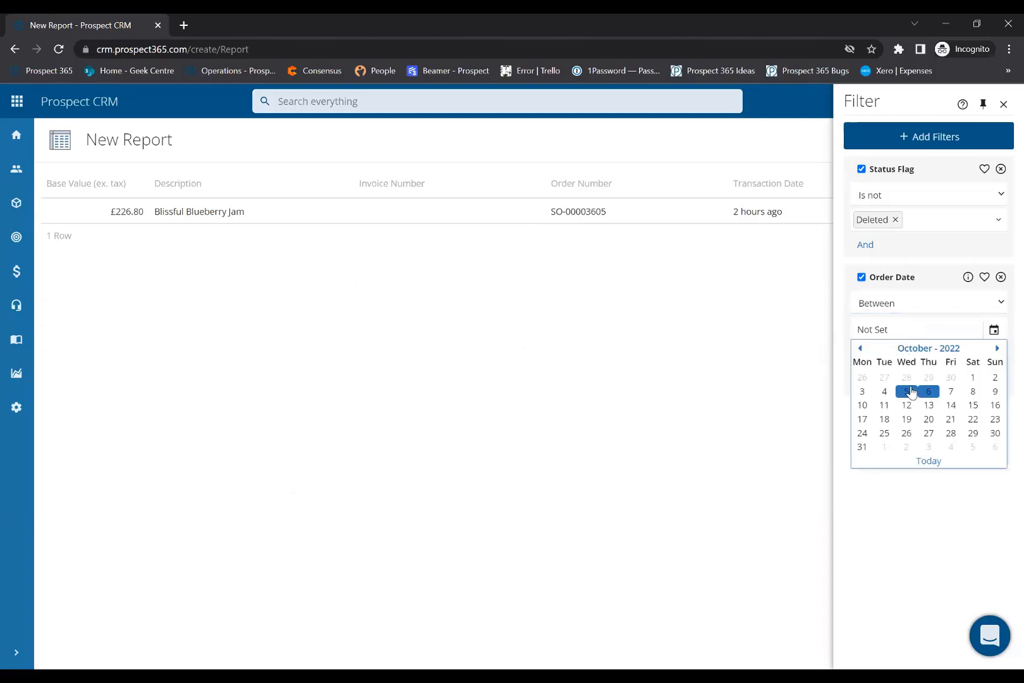
pyautogui.click(861, 347)
pyautogui.click(861, 348)
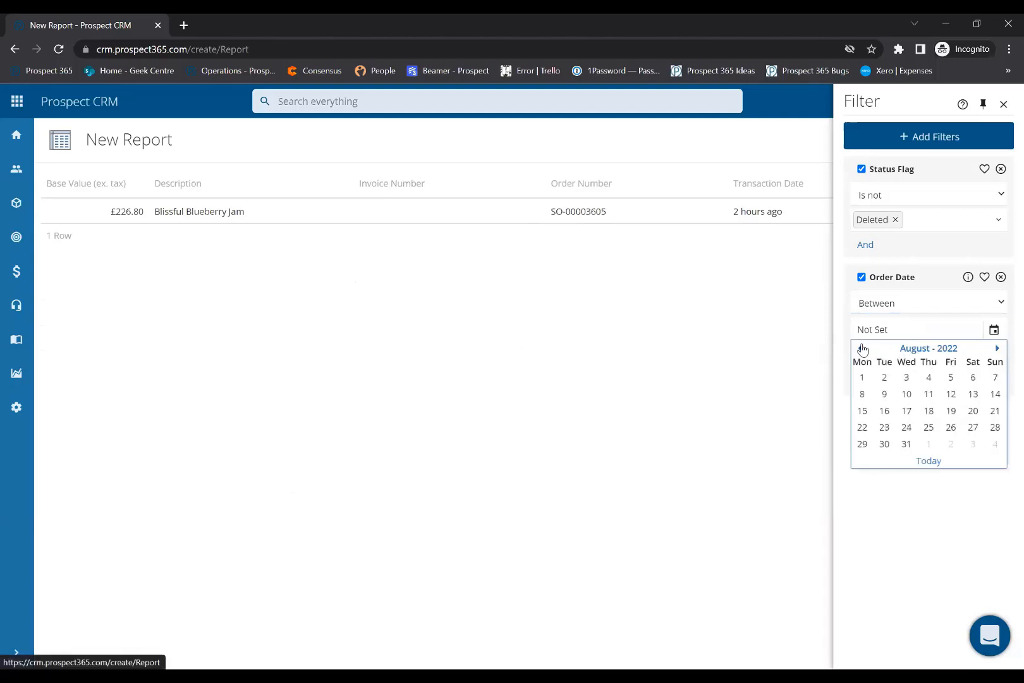
pyautogui.click(863, 348)
pyautogui.click(952, 378)
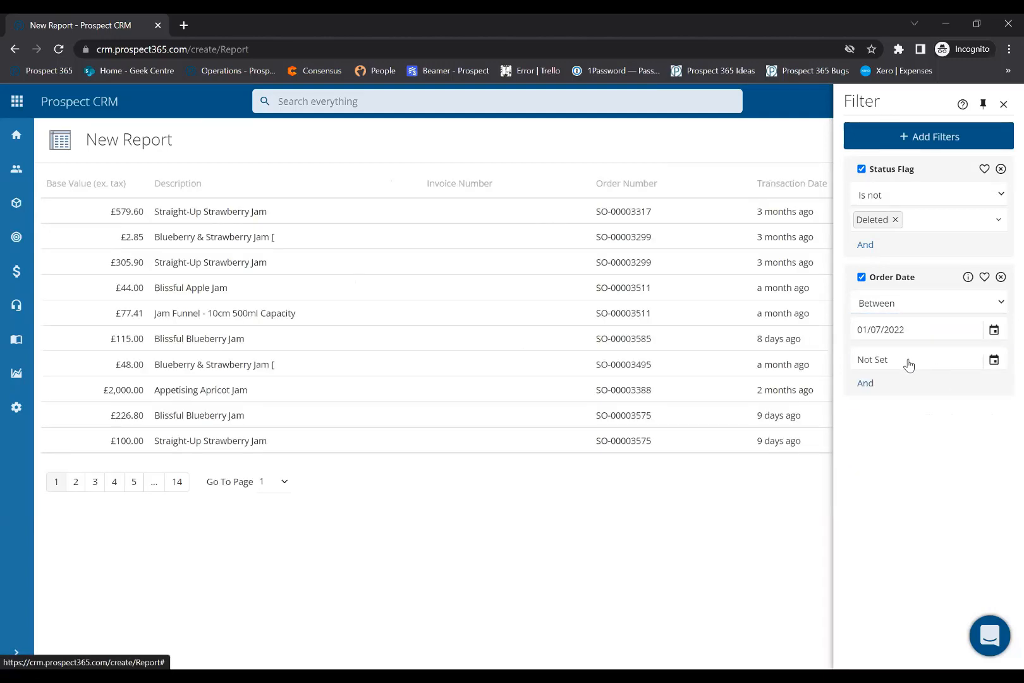
pyautogui.click(909, 365)
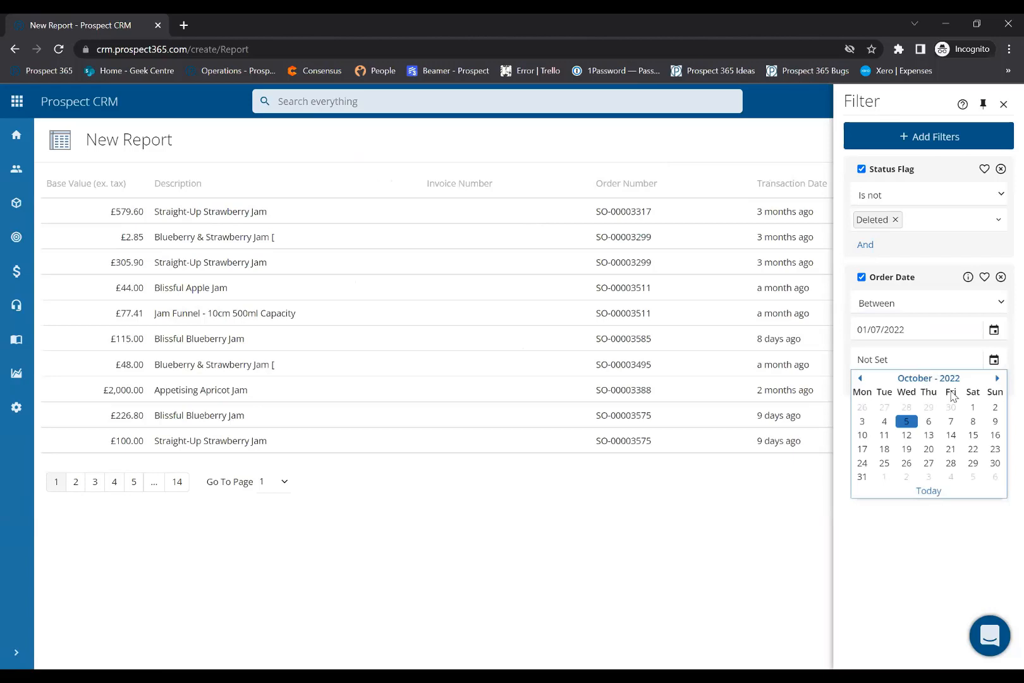
pyautogui.click(862, 478)
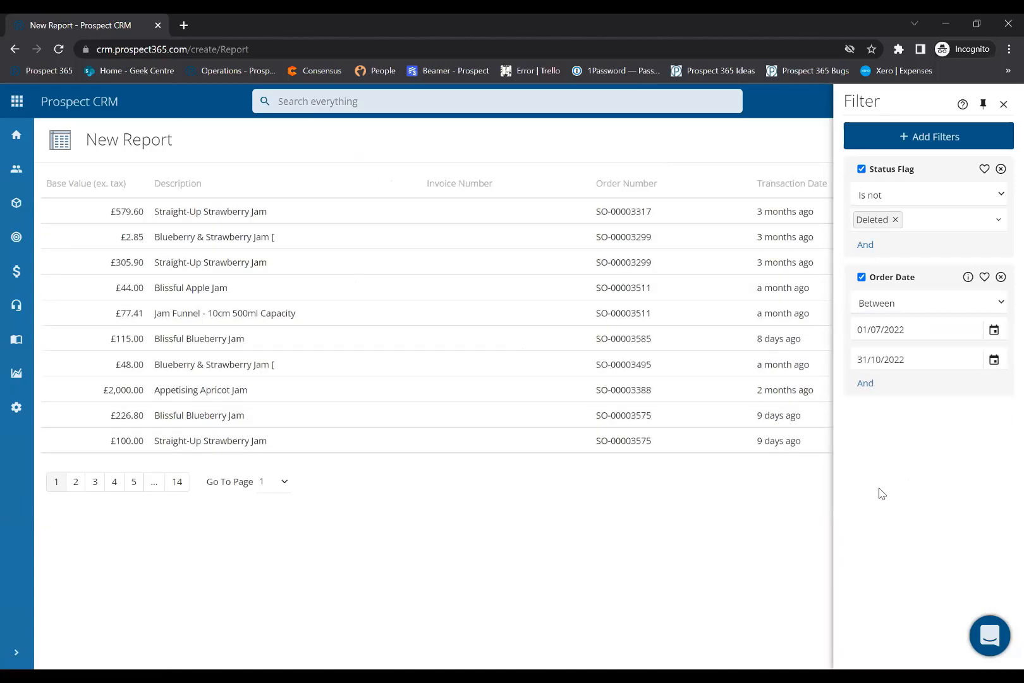
# Step: Mark the Order Date filter as a favourite, show favourite filters only, and keep the filter pane pinned beside the report
pyautogui.click(984, 279)
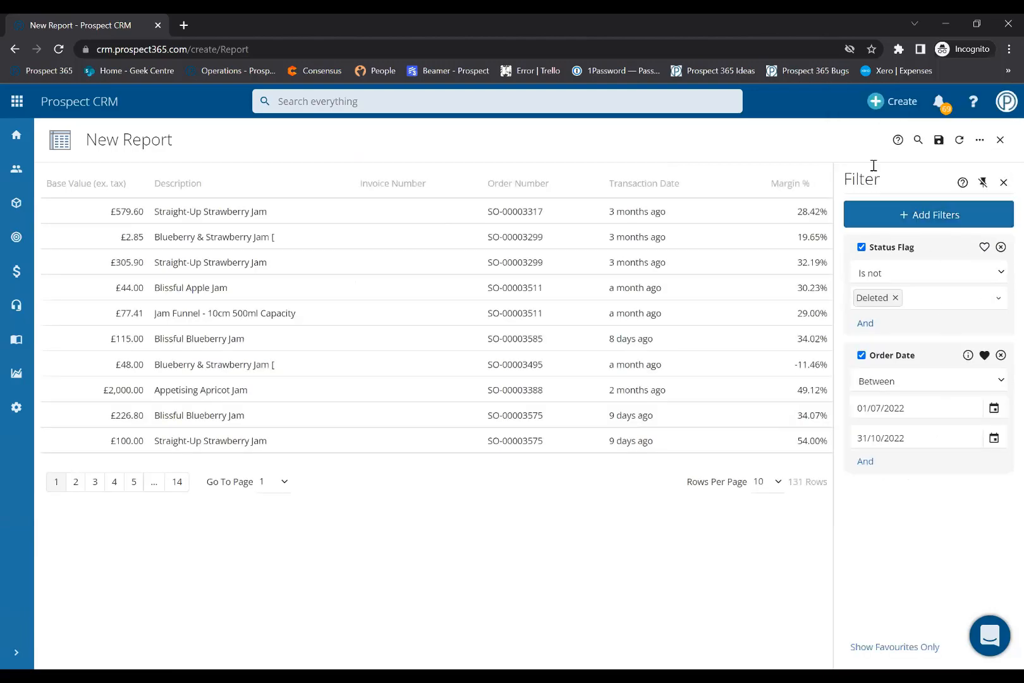
pyautogui.click(903, 647)
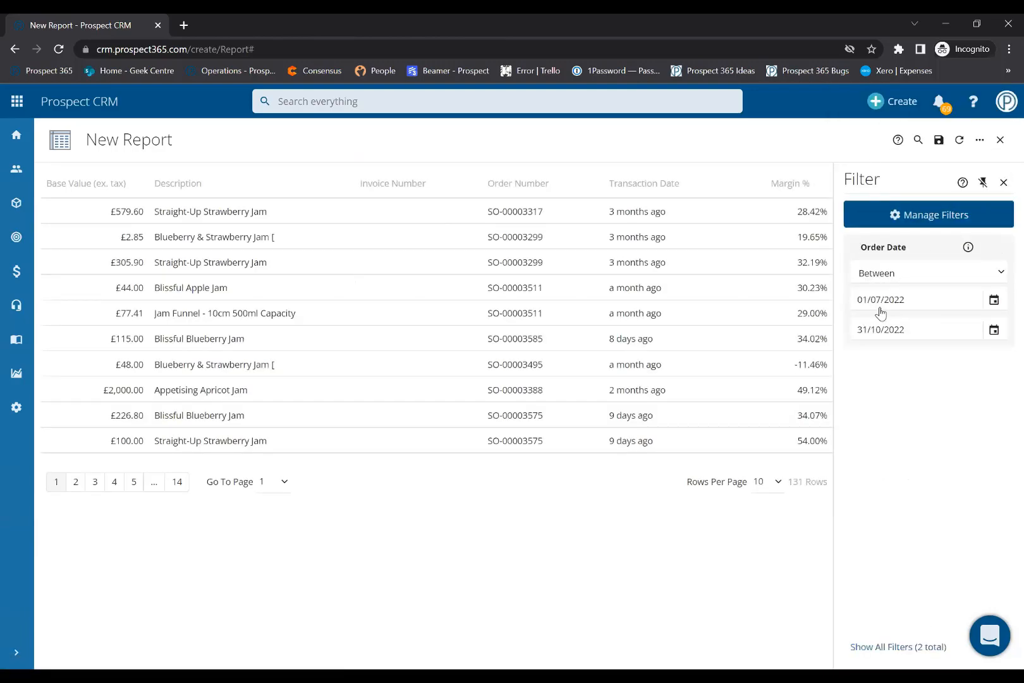
pyautogui.click(982, 189)
pyautogui.click(983, 112)
# Step: Summarise the report with totals of Base Value (ex. tax) and Base Value (inc. tax) using Grouping and Summary, and submit
pyautogui.click(980, 140)
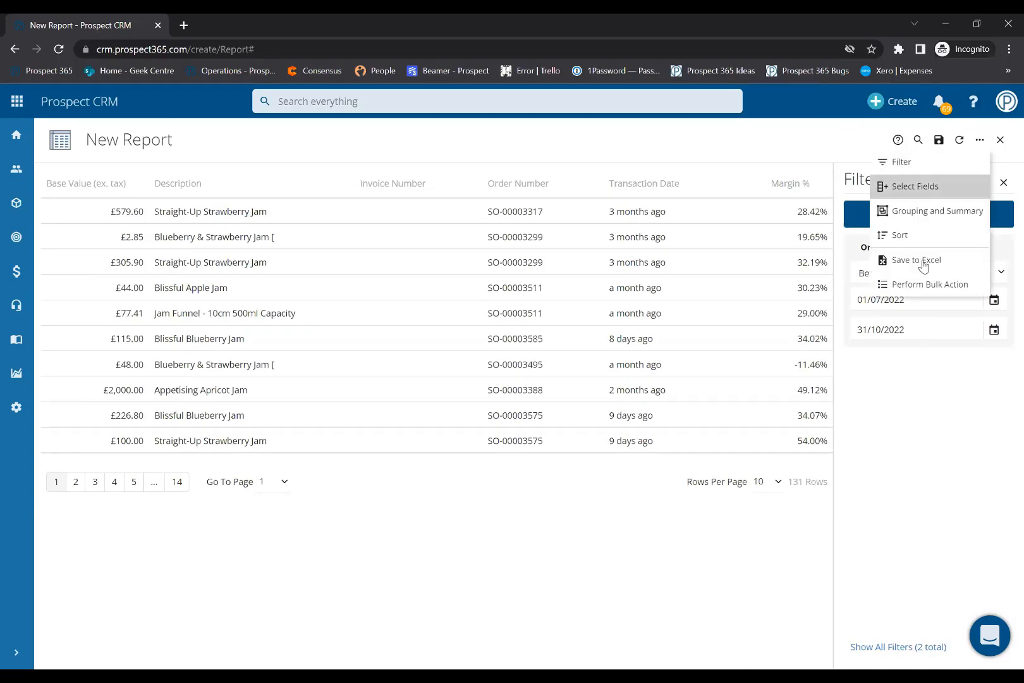
pyautogui.click(921, 213)
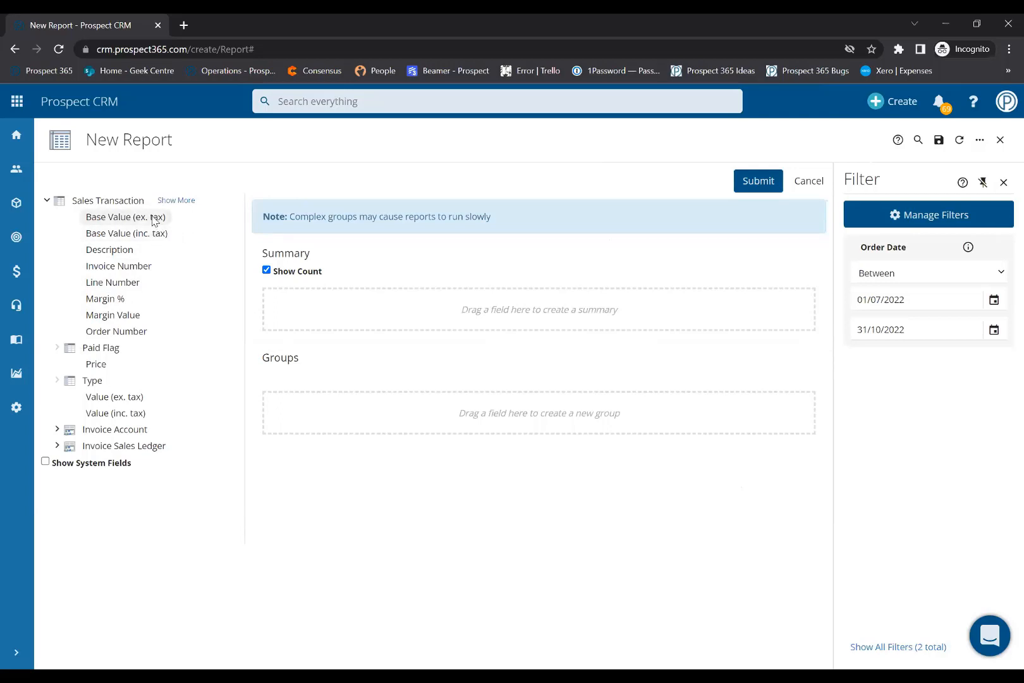
pyautogui.moveTo(152, 218); pyautogui.dragTo(313, 292)
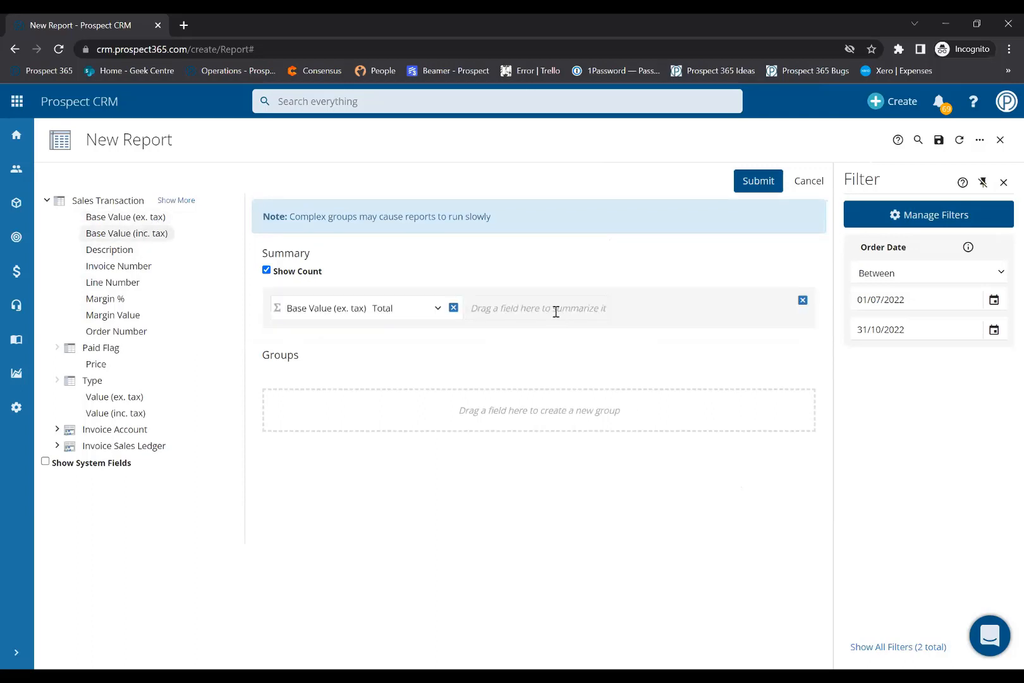
pyautogui.moveTo(555, 312); pyautogui.dragTo(556, 311)
pyautogui.click(752, 180)
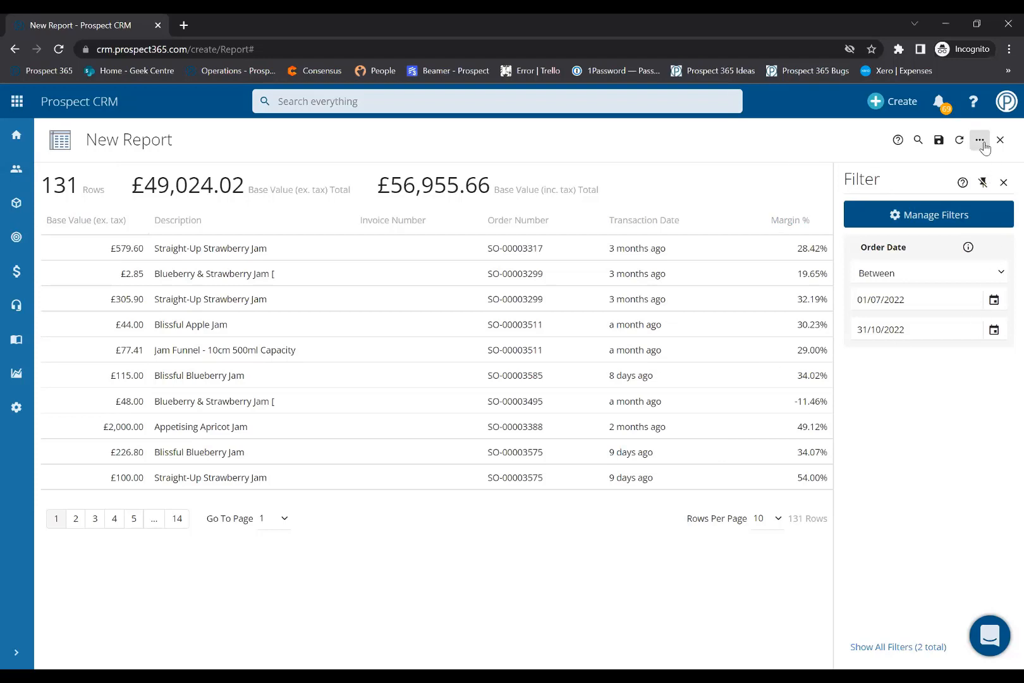
pyautogui.click(948, 215)
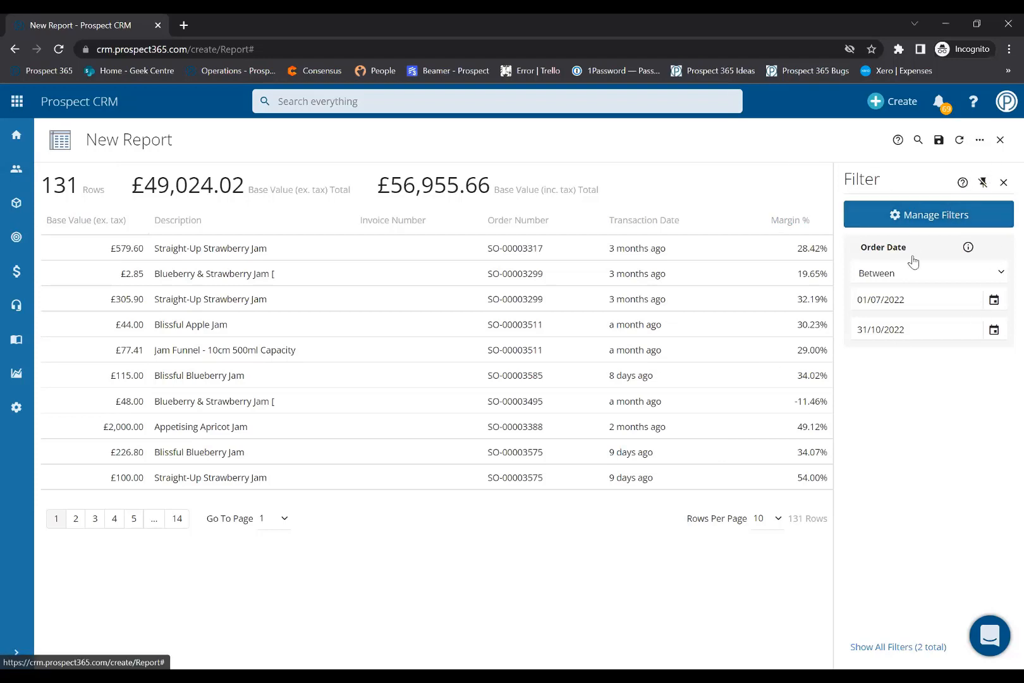
pyautogui.click(912, 214)
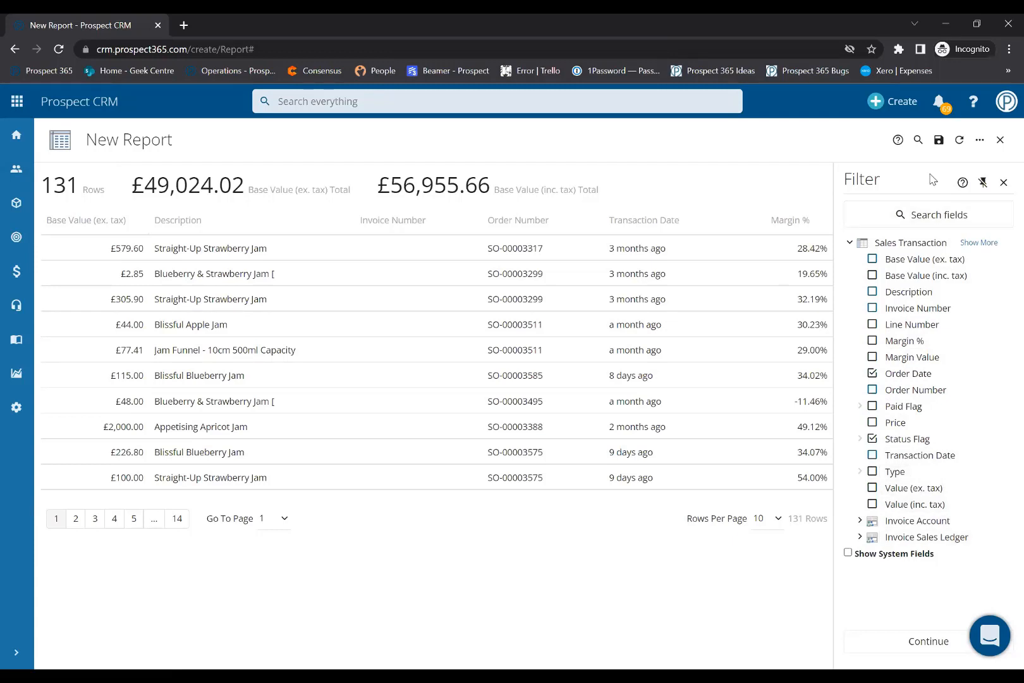
# Step: Save the report as "Demo Sales History" in the Sales Reports group for personal use only, and close it
pyautogui.click(938, 139)
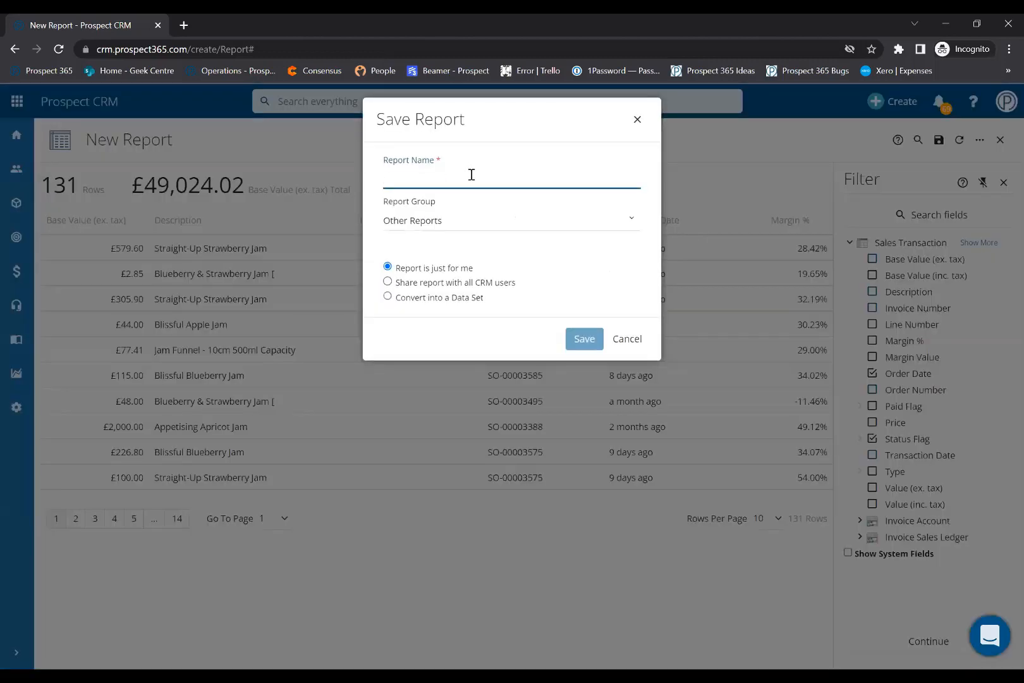
pyautogui.write('Demo Sales History')
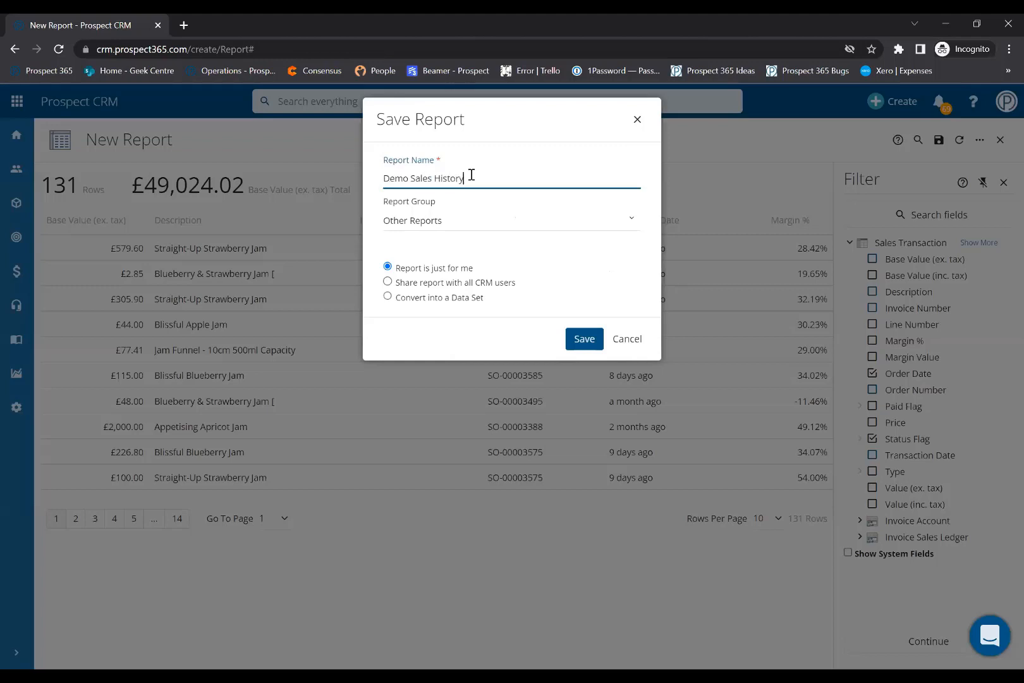
pyautogui.click(457, 221)
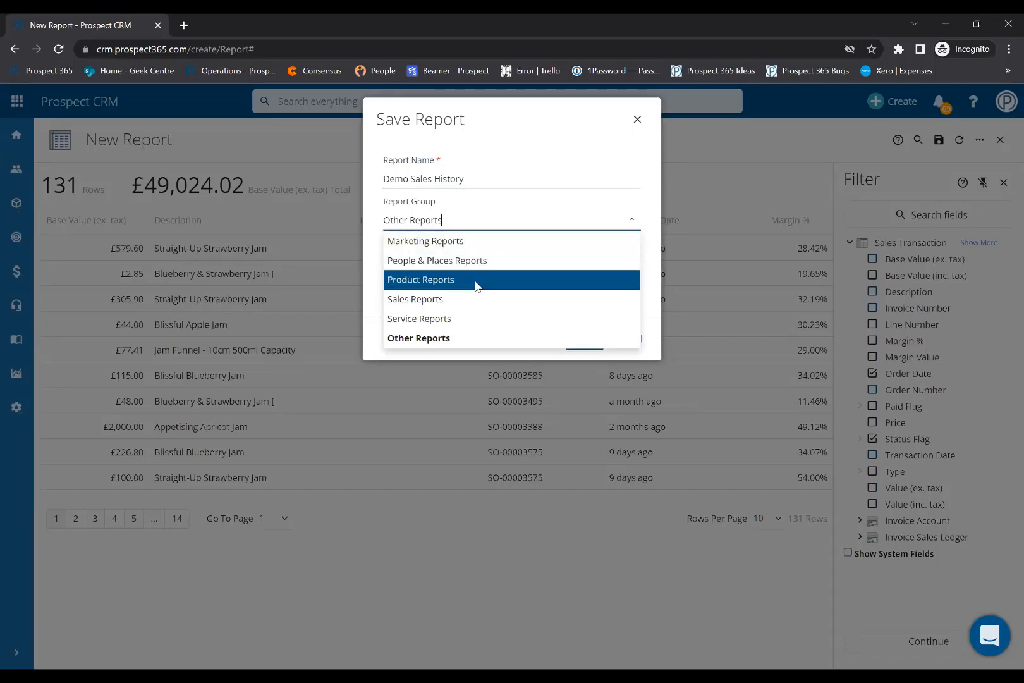
pyautogui.click(470, 303)
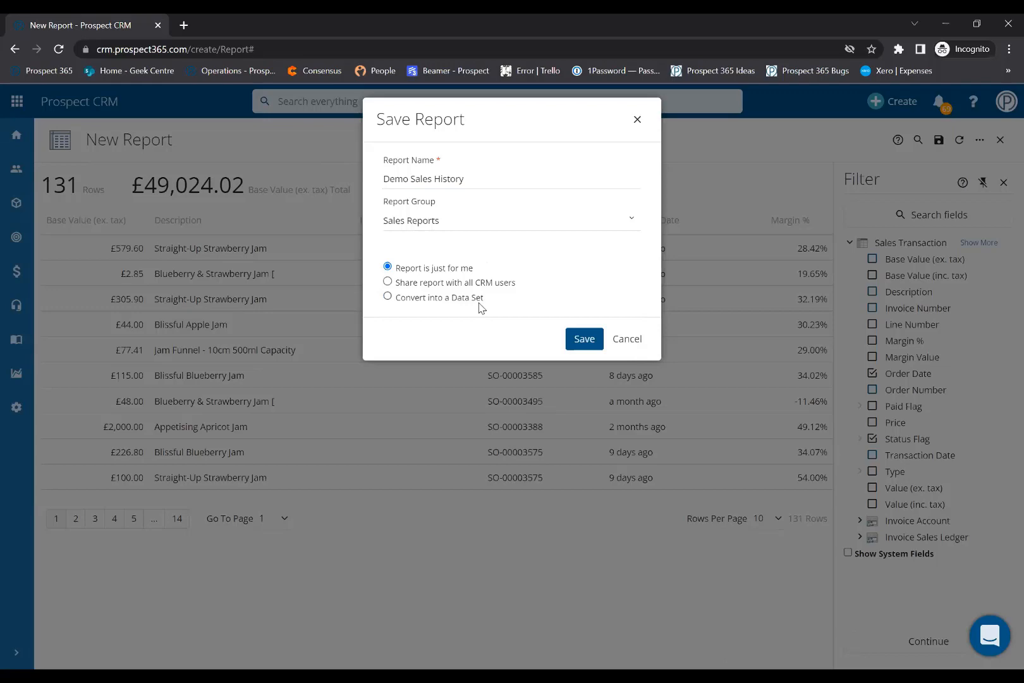
pyautogui.click(584, 342)
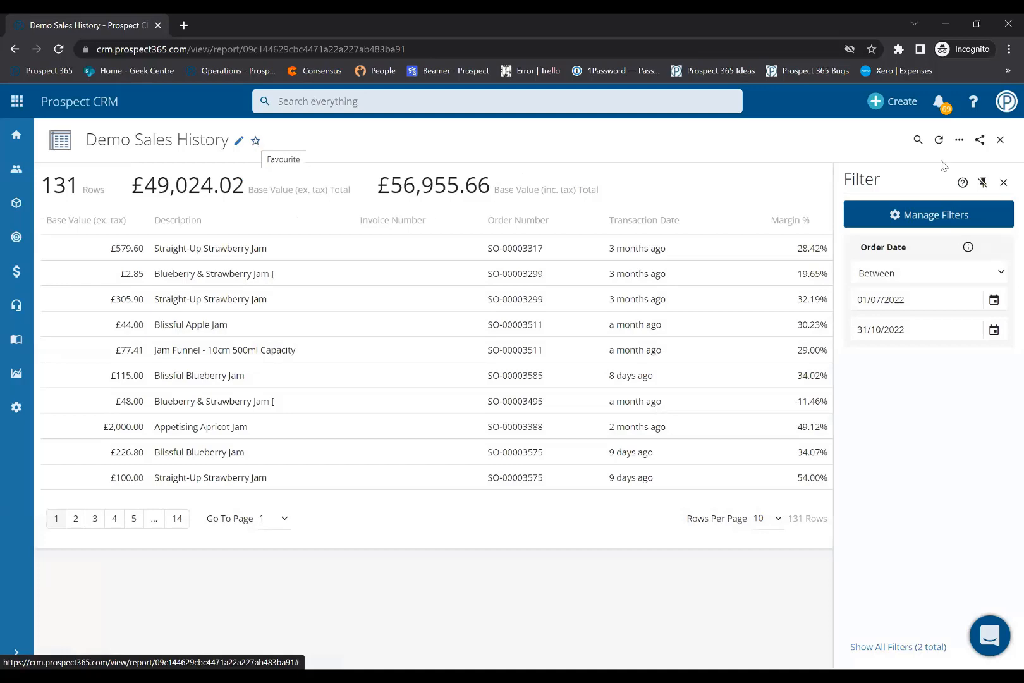
pyautogui.click(999, 140)
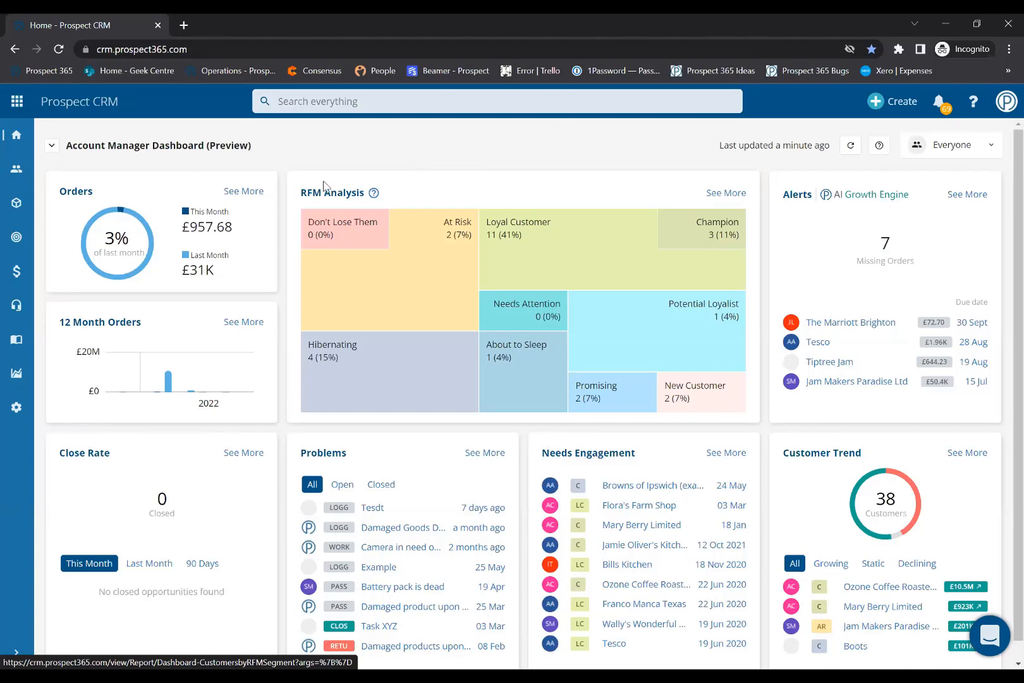
# Step: Find the Top Products report among the Product Reports by searching for "top", open it, and collapse the navigation menu
pyautogui.click(18, 655)
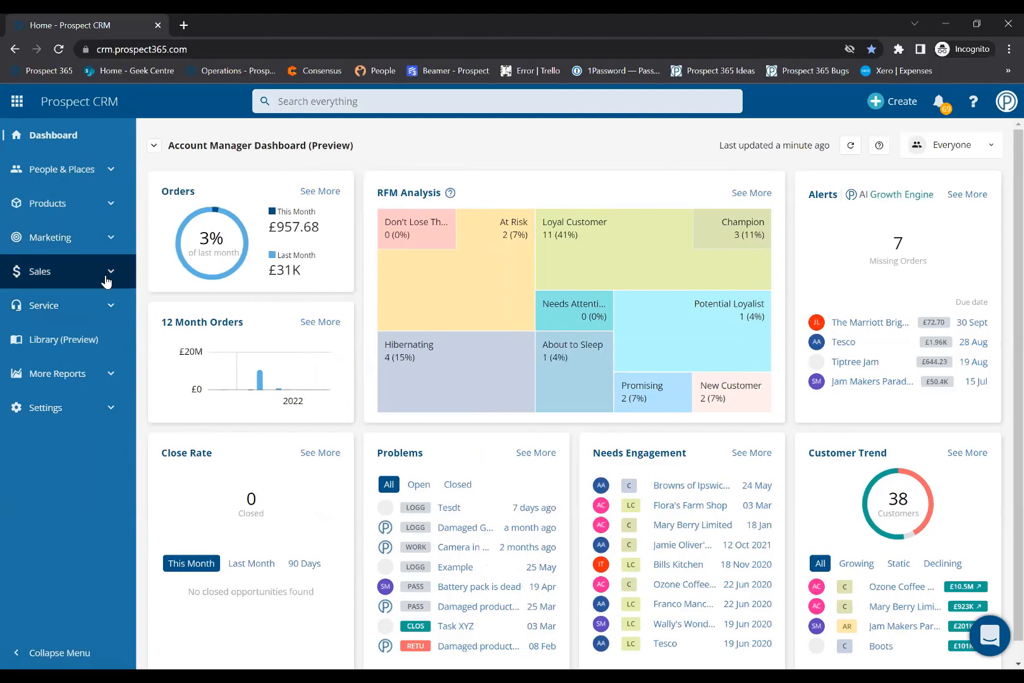
pyautogui.click(94, 211)
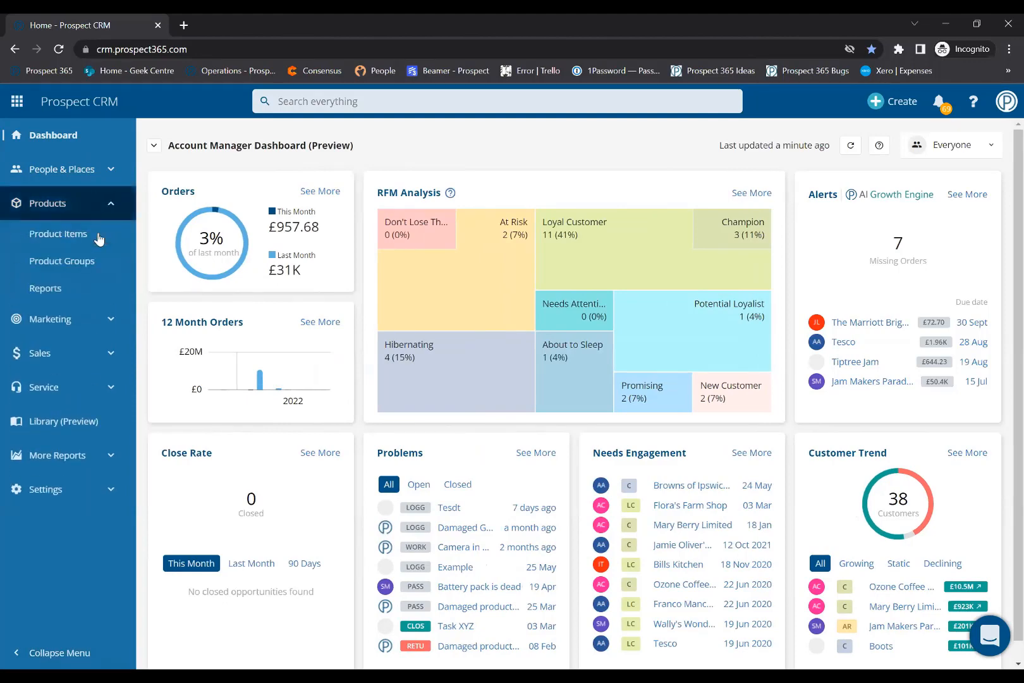
pyautogui.click(79, 294)
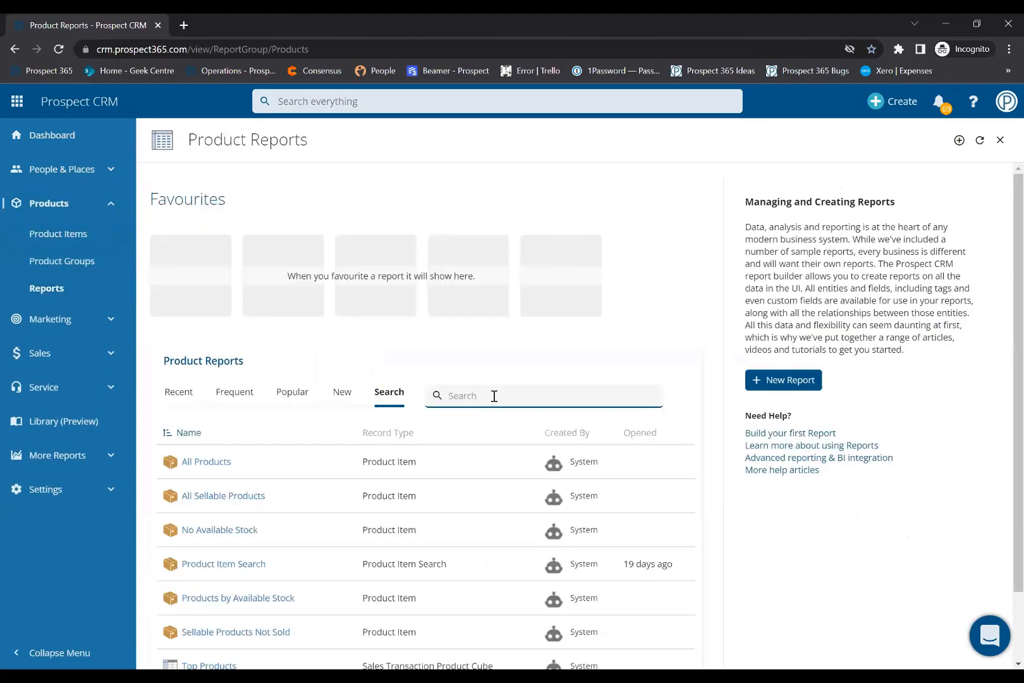
pyautogui.write('top')
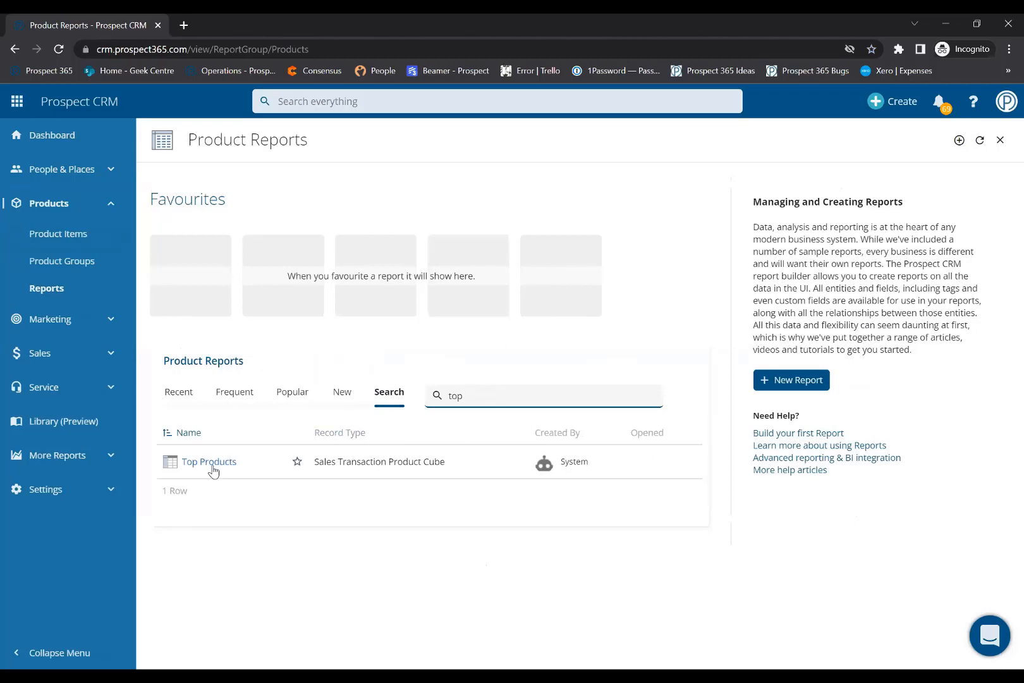
pyautogui.click(384, 473)
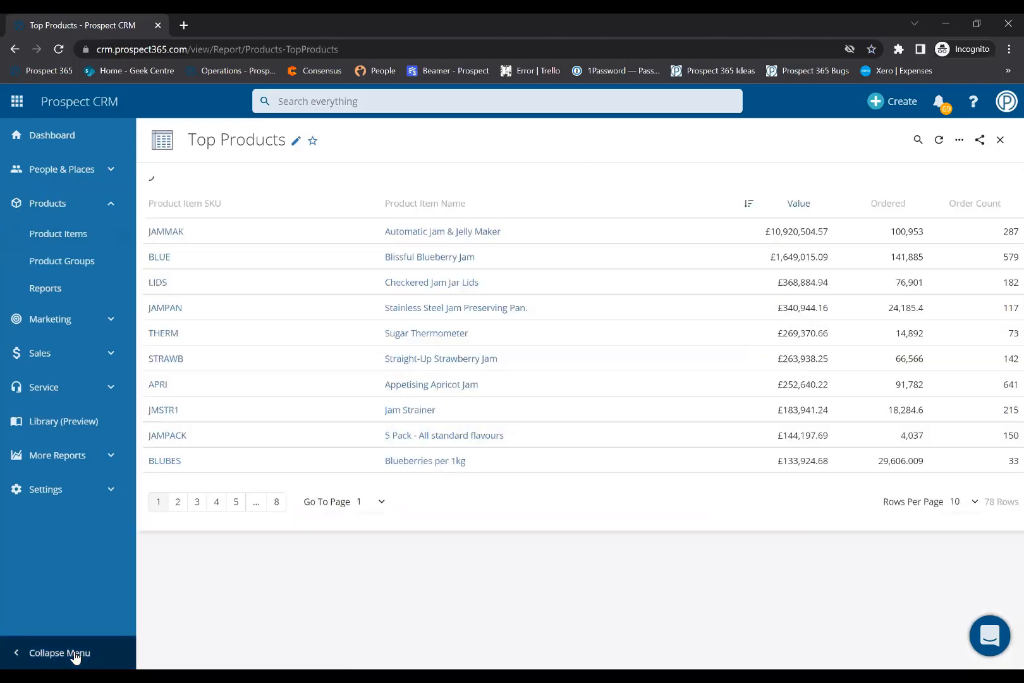
pyautogui.click(75, 653)
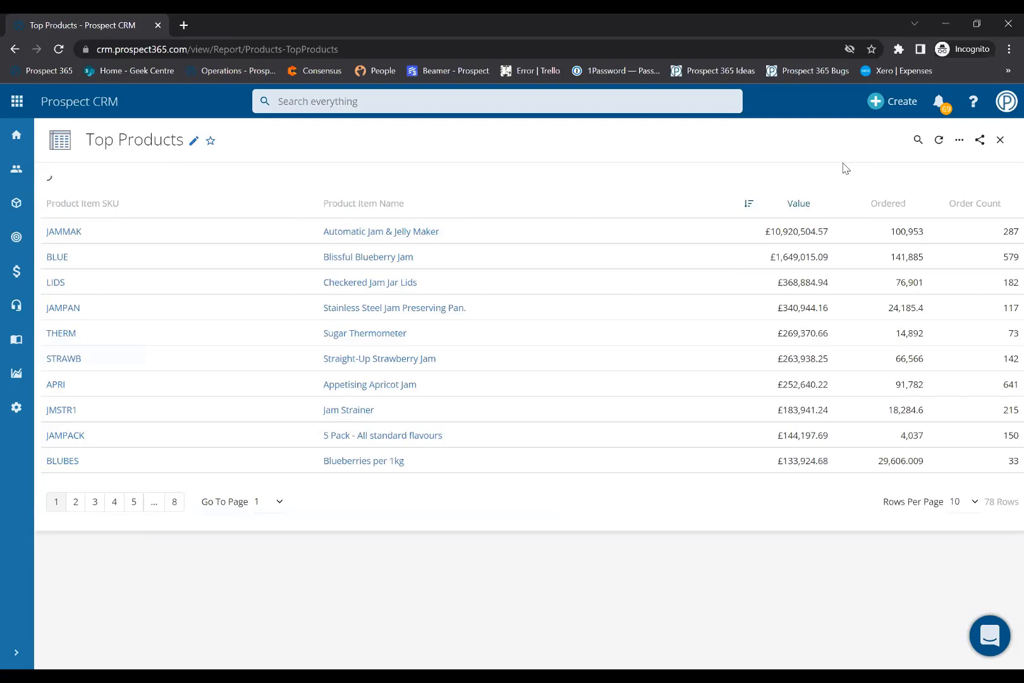
# Step: Open the Top Products report's filters, review the grouping filters, and set Grouping Month to 0
pyautogui.click(959, 142)
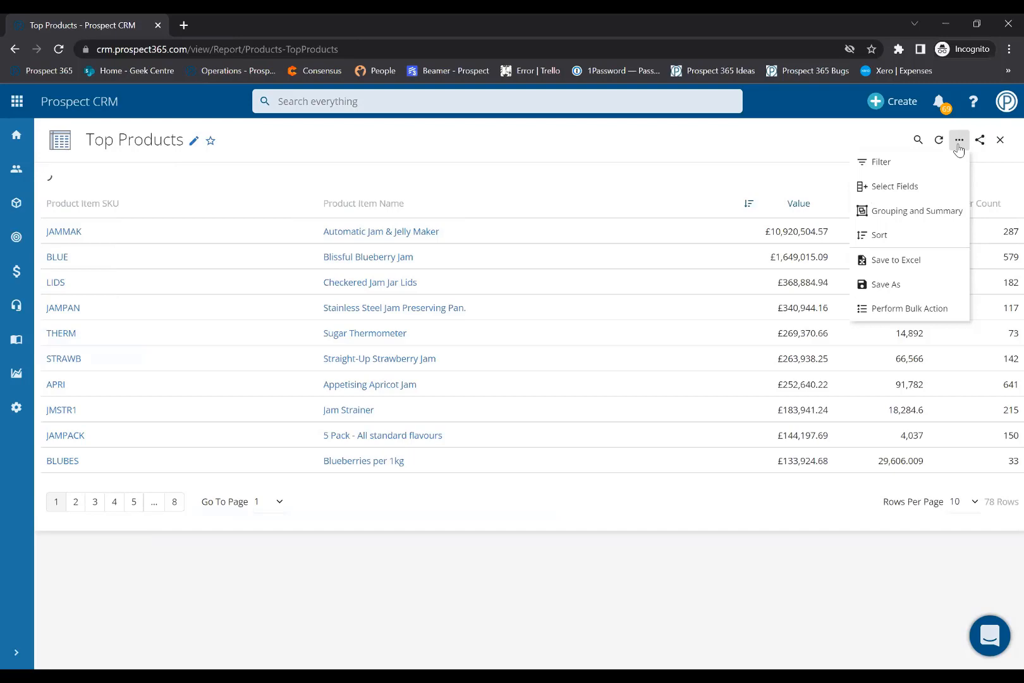
pyautogui.click(884, 170)
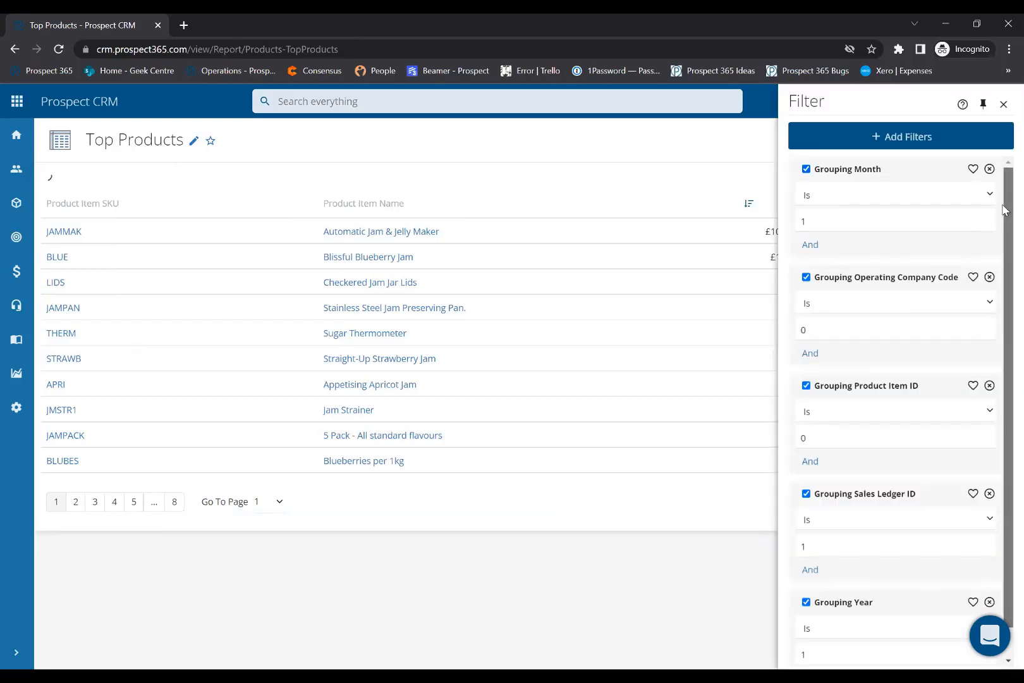
pyautogui.scroll(-1, 1005, 189)
pyautogui.scroll(1, 1006, 183)
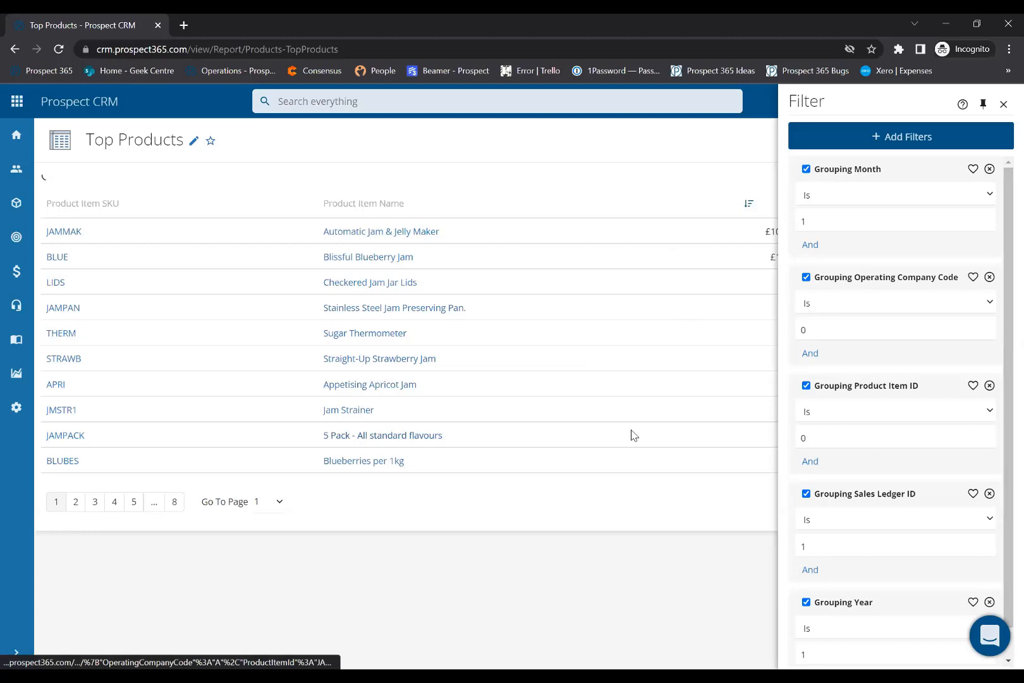
pyautogui.scroll(-1, 1005, 435)
pyautogui.moveTo(1005, 435); pyautogui.dragTo(1005, 450)
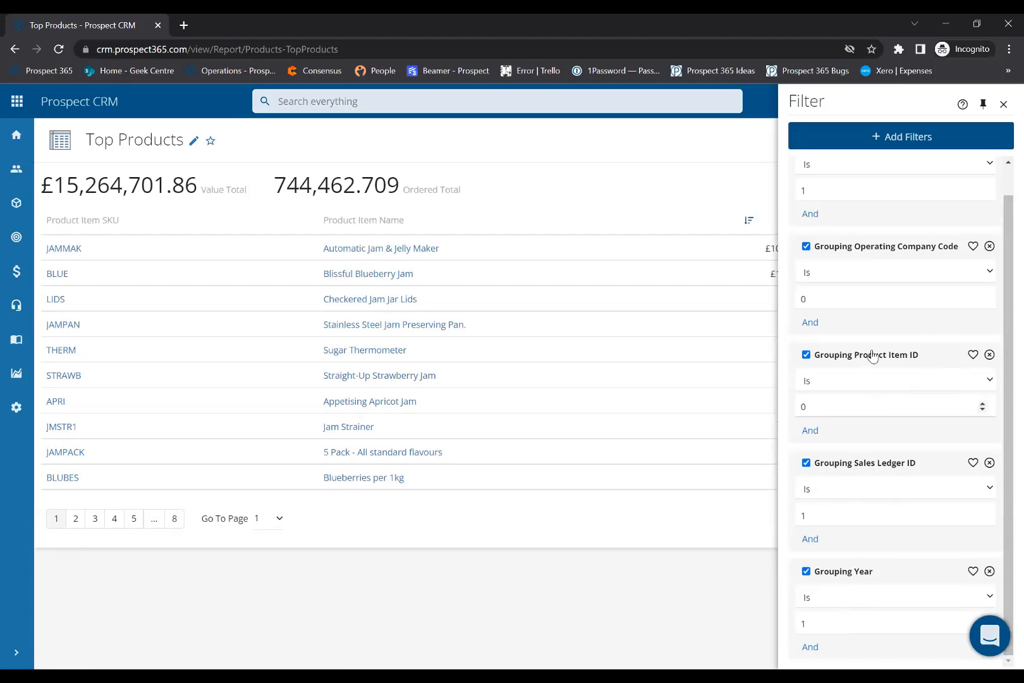
pyautogui.scroll(1, 1005, 307)
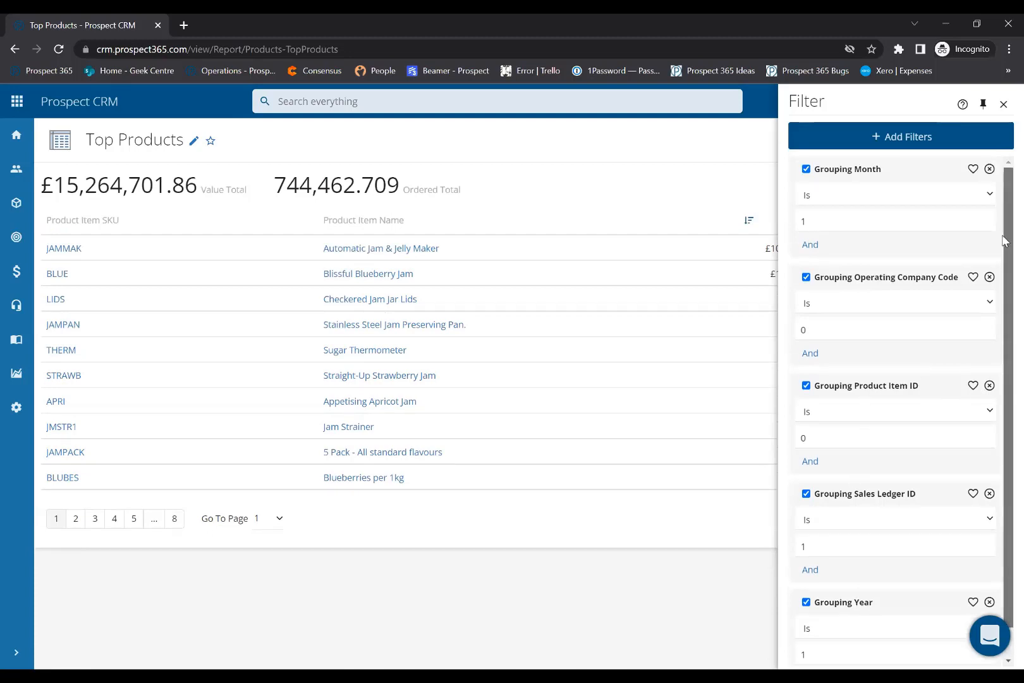
pyautogui.click(825, 218)
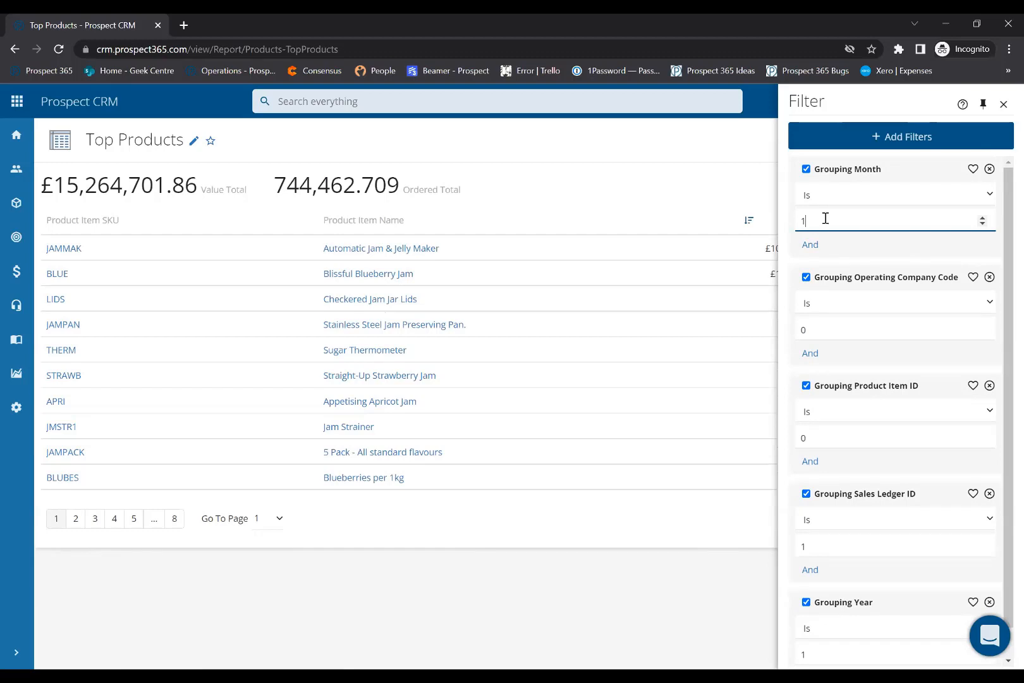
pyautogui.press('BackSpace')
pyautogui.write('0')
# Step: Set the Grouping Year filter's value to 0
pyautogui.scroll(-1, 1006, 249)
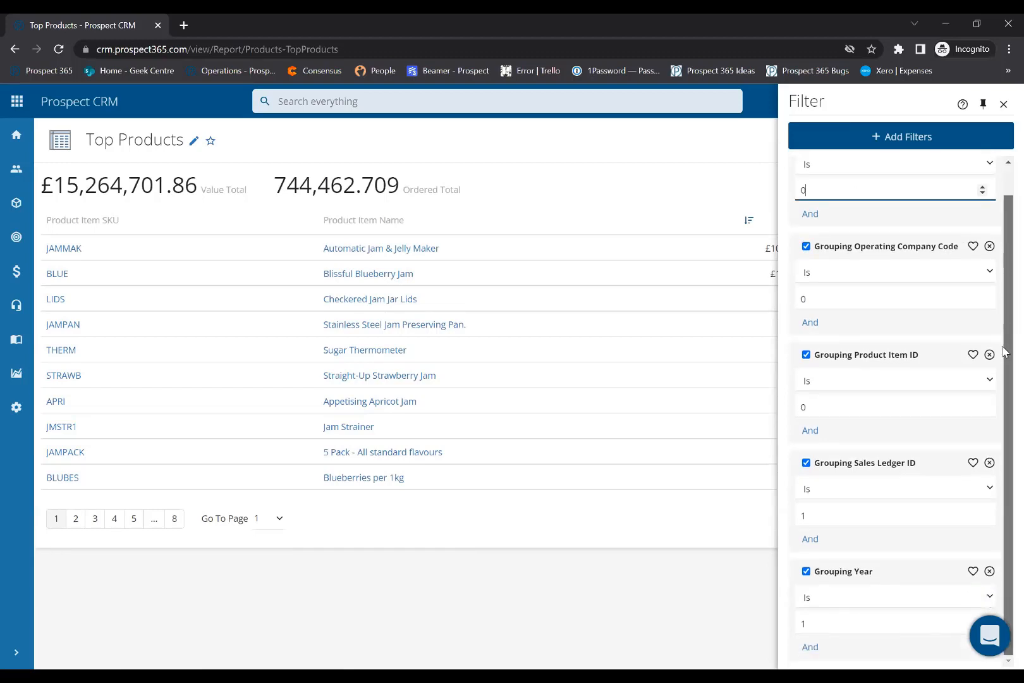
pyautogui.click(833, 623)
pyautogui.press('BackSpace')
pyautogui.write('0')
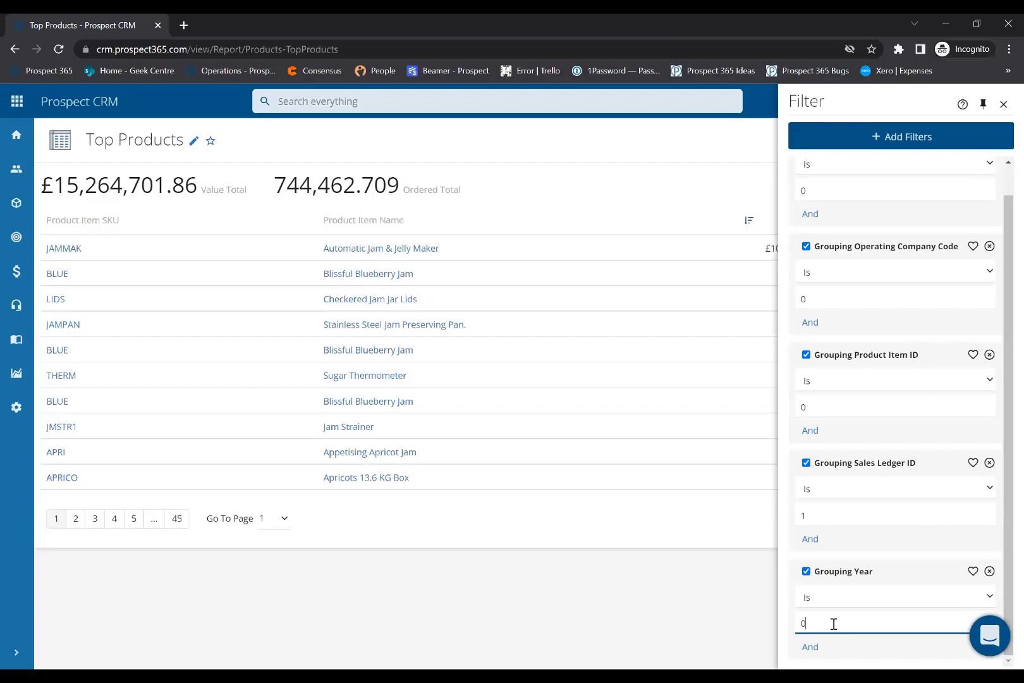
pyautogui.click(787, 559)
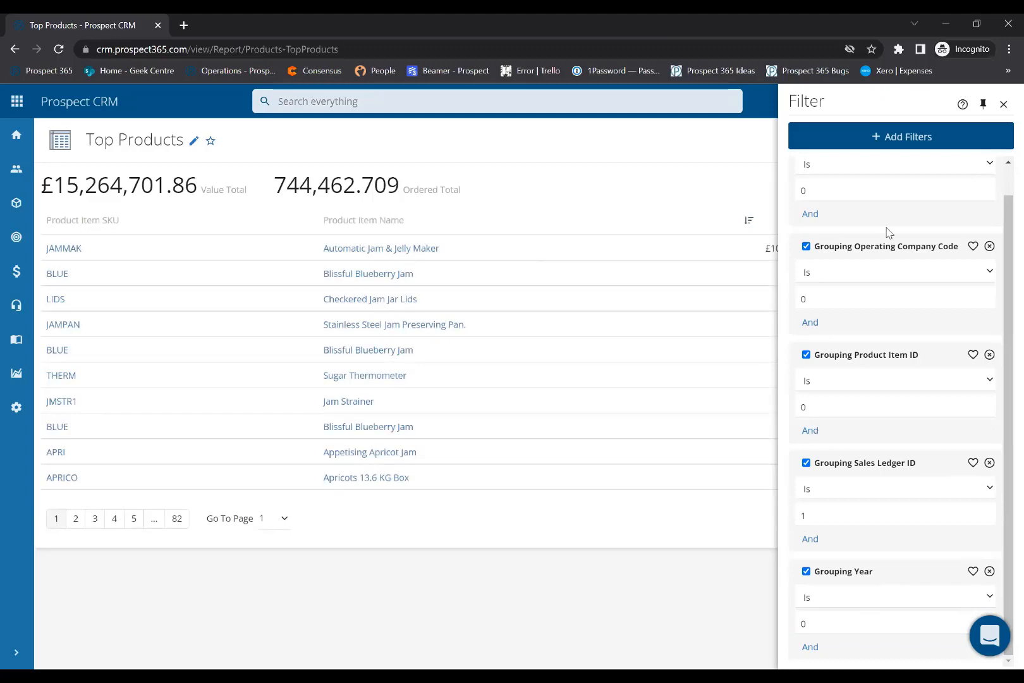
# Step: Add Rounded Date from the Sales Transaction Product Cube fields as an additional report filter
pyautogui.scroll(1, 968, 177)
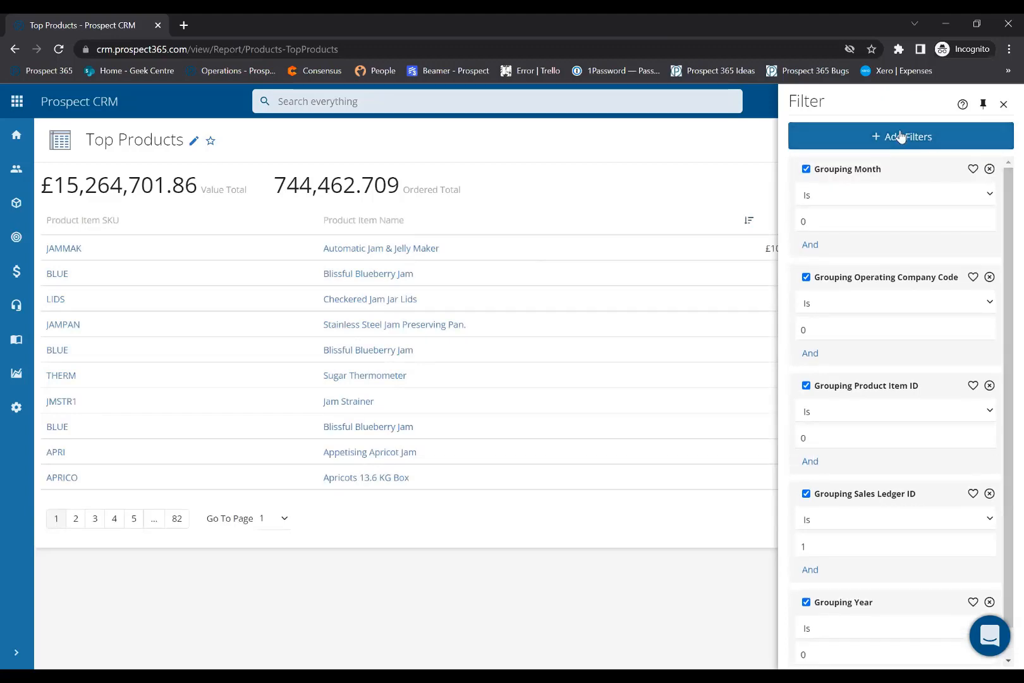
pyautogui.click(901, 137)
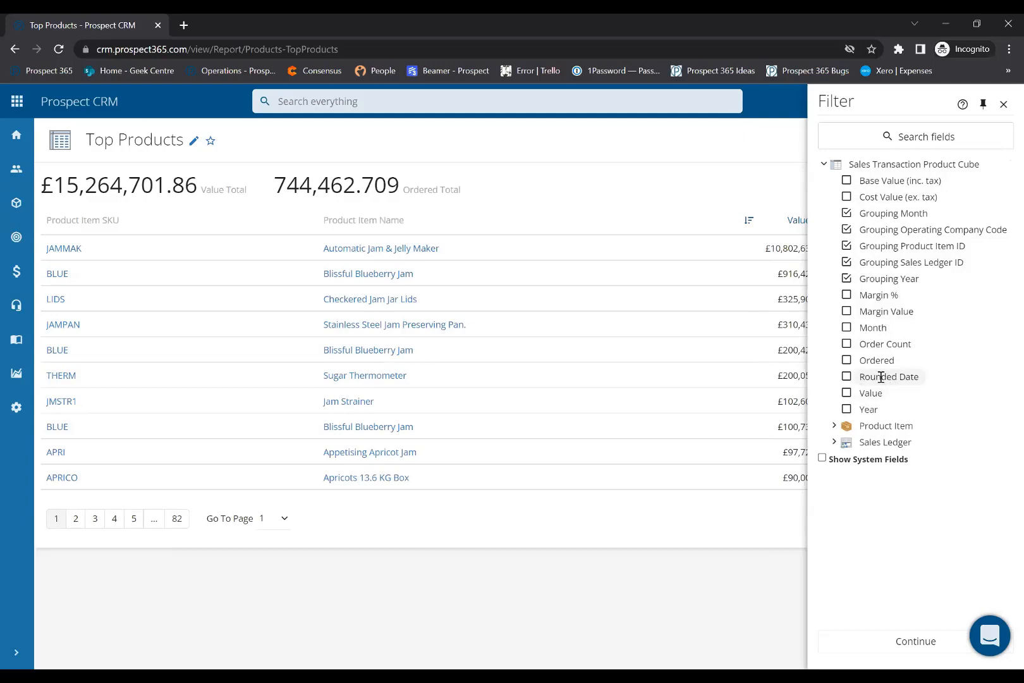
pyautogui.click(847, 377)
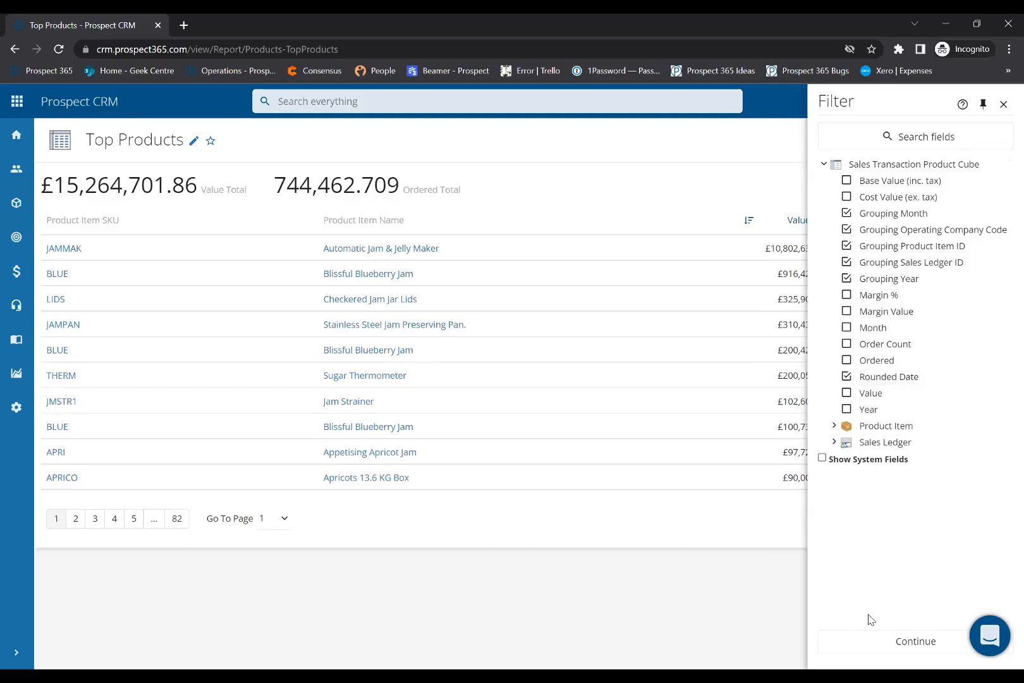
pyautogui.click(870, 640)
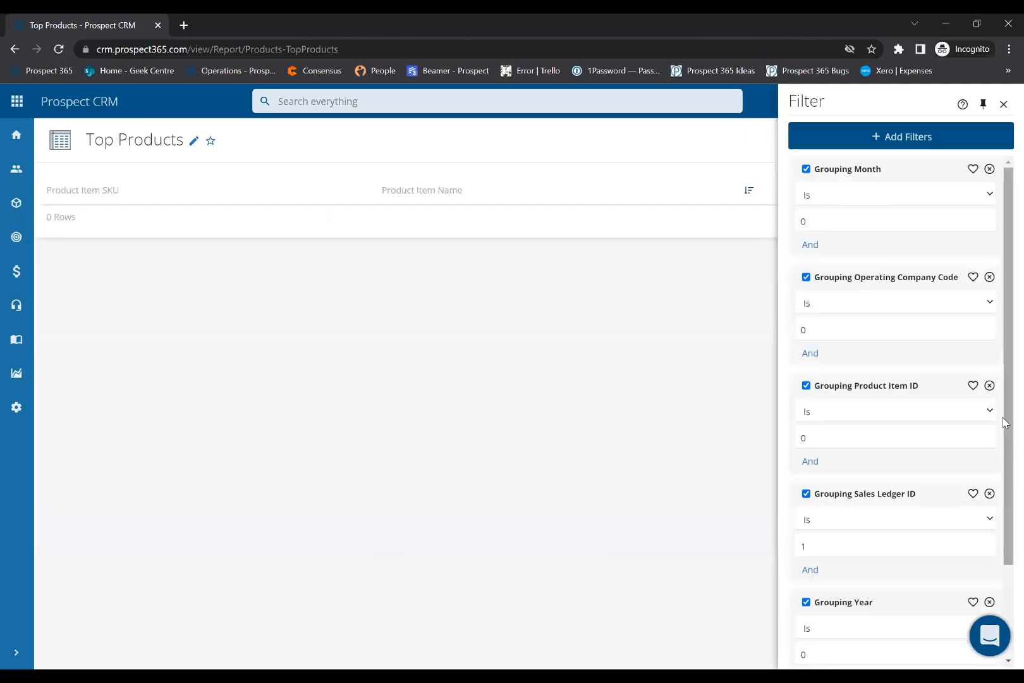
# Step: Show only the favourite Rounded Date filter in the pinned pane and set it to Last Year
pyautogui.moveTo(1005, 422); pyautogui.dragTo(1006, 565)
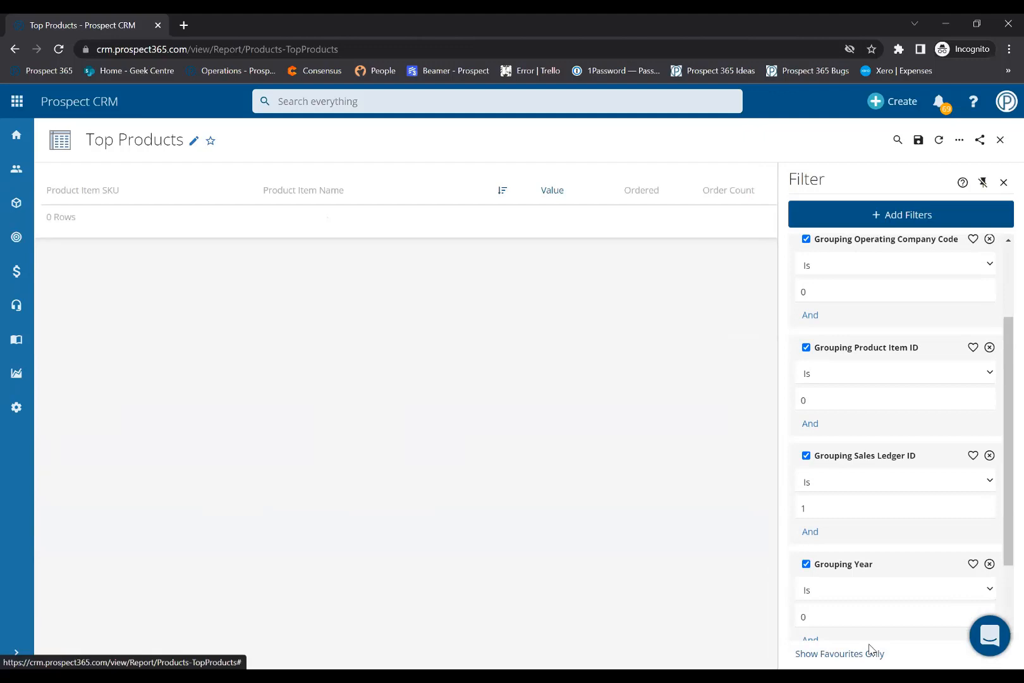
pyautogui.click(871, 651)
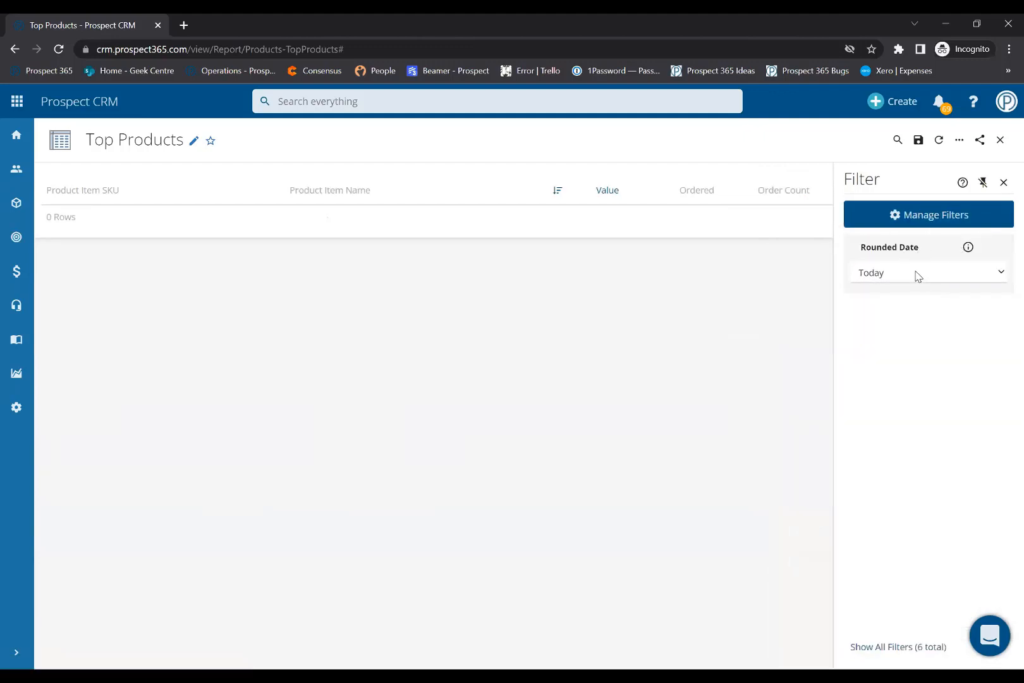
pyautogui.click(917, 277)
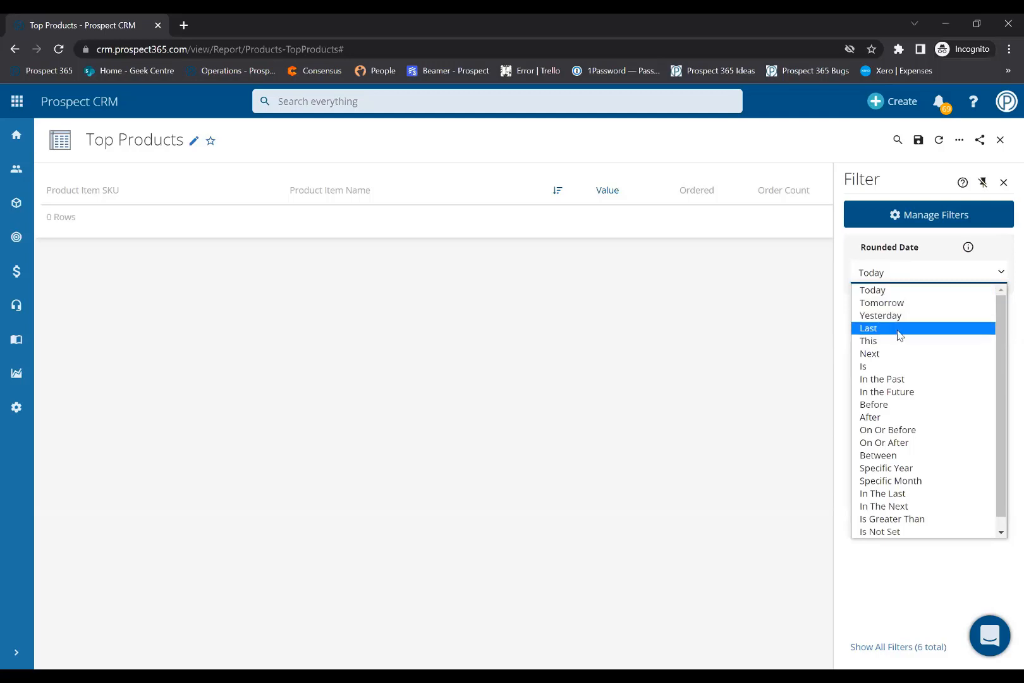
pyautogui.click(928, 331)
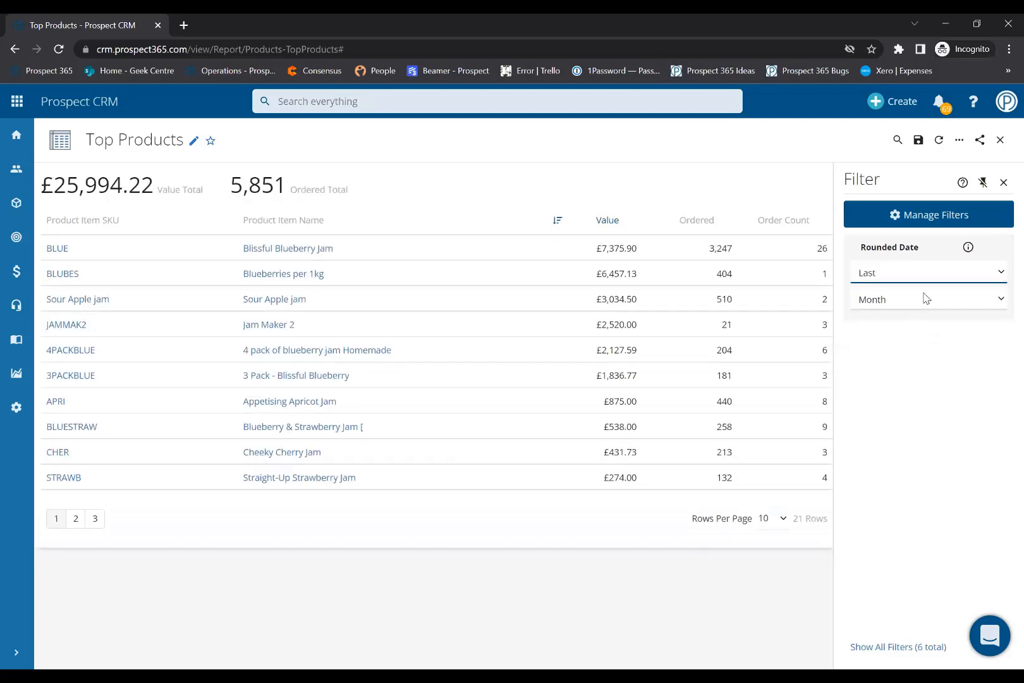
pyautogui.click(921, 305)
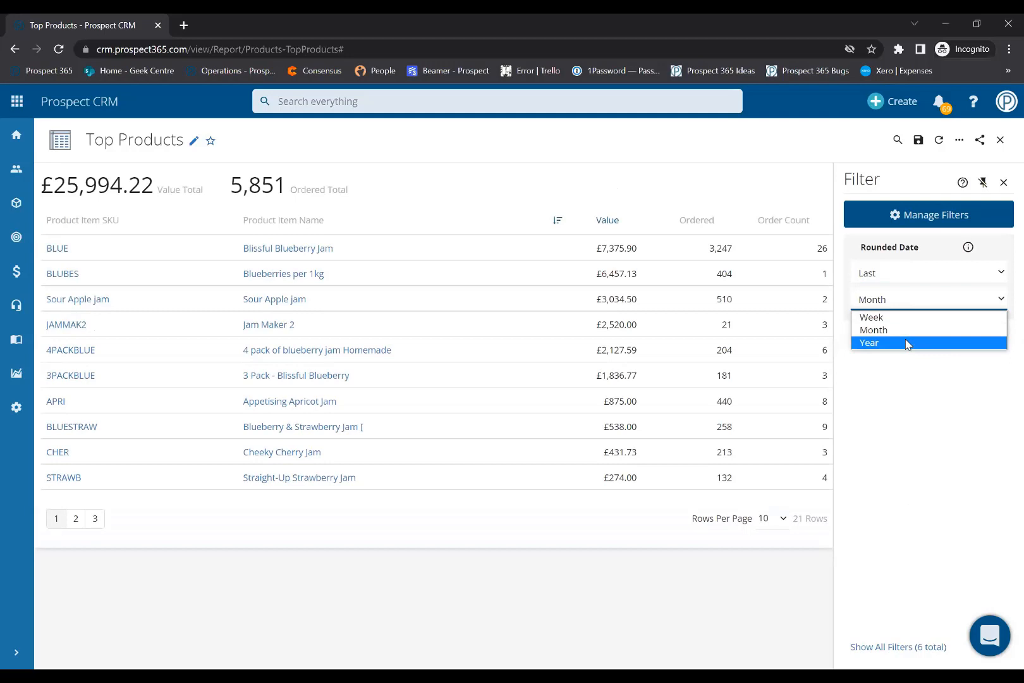
pyautogui.click(907, 344)
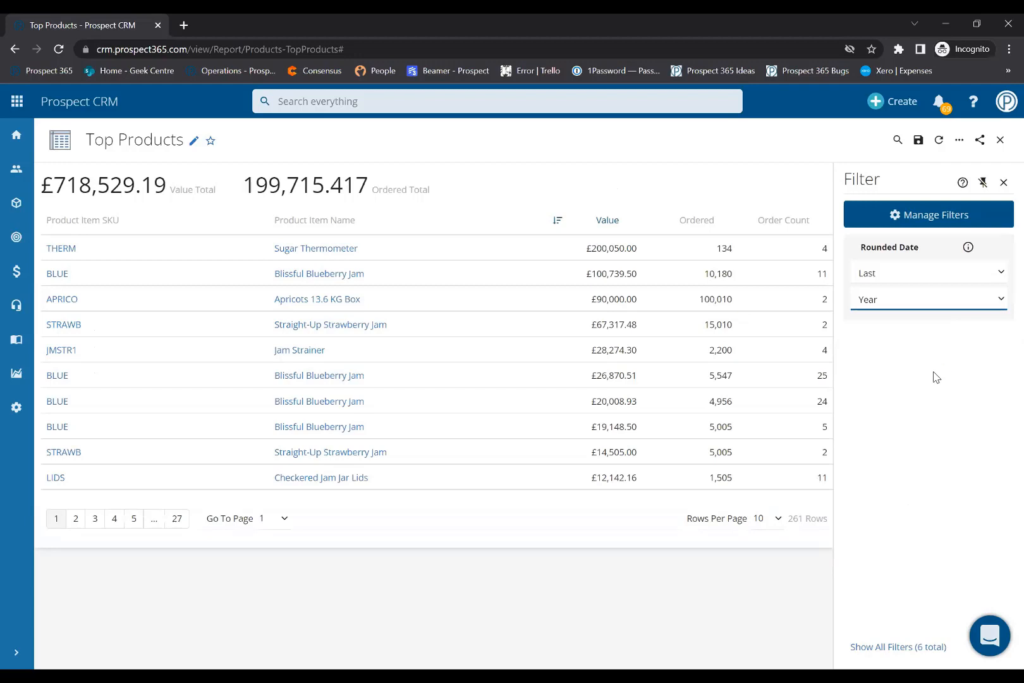
# Step: Save the Top Products changes, sharing them with everyone, and close the report and the Product Reports list
pyautogui.click(919, 145)
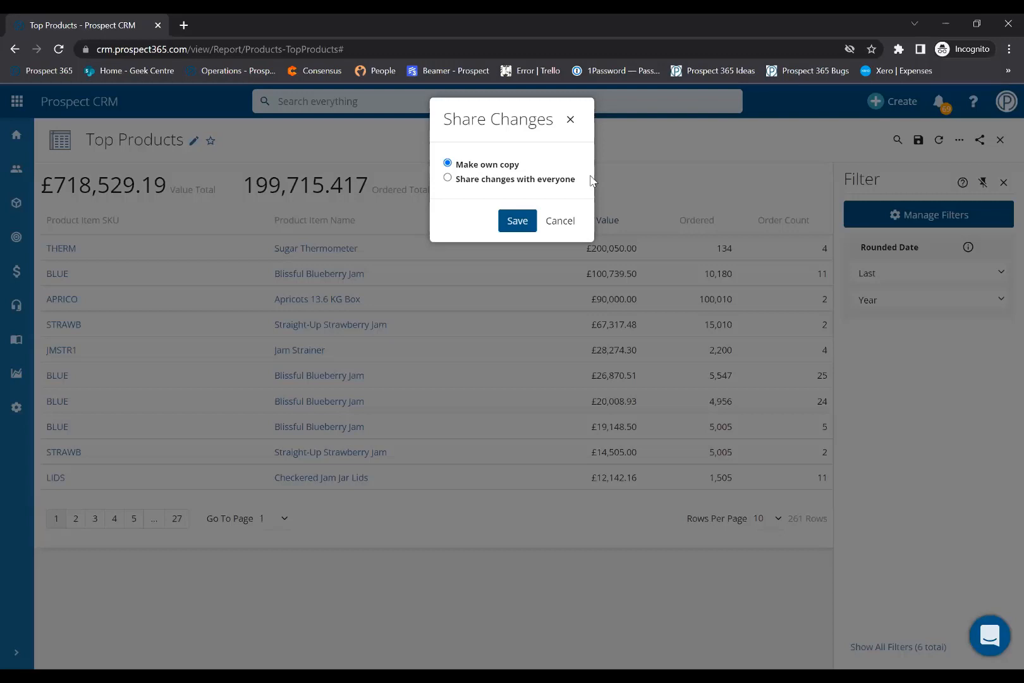
pyautogui.click(502, 184)
pyautogui.click(518, 219)
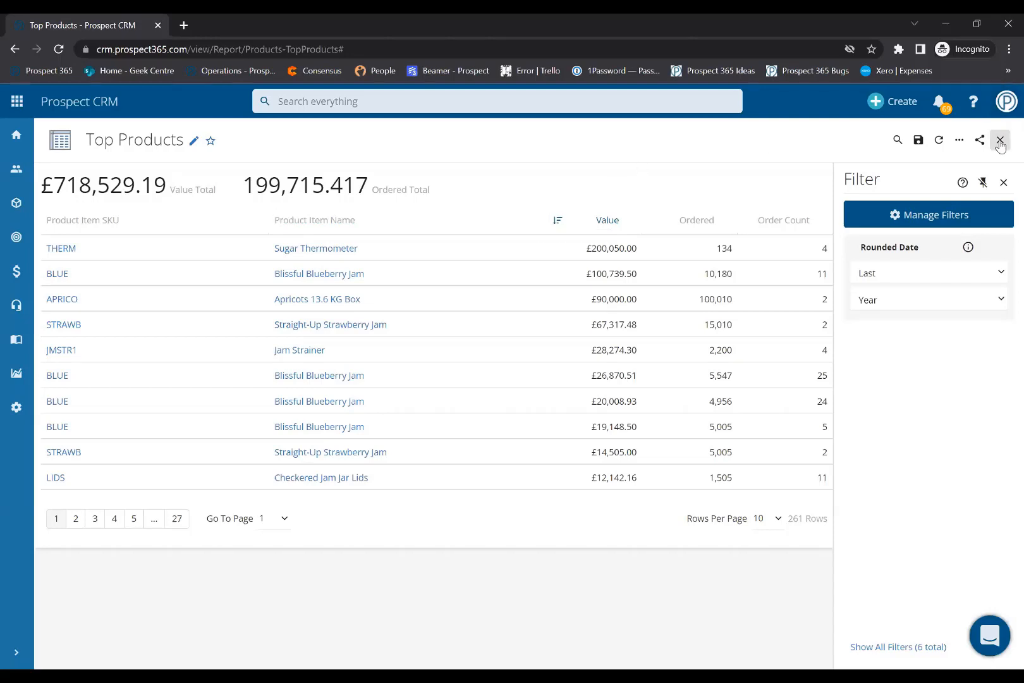
pyautogui.click(918, 140)
pyautogui.click(515, 180)
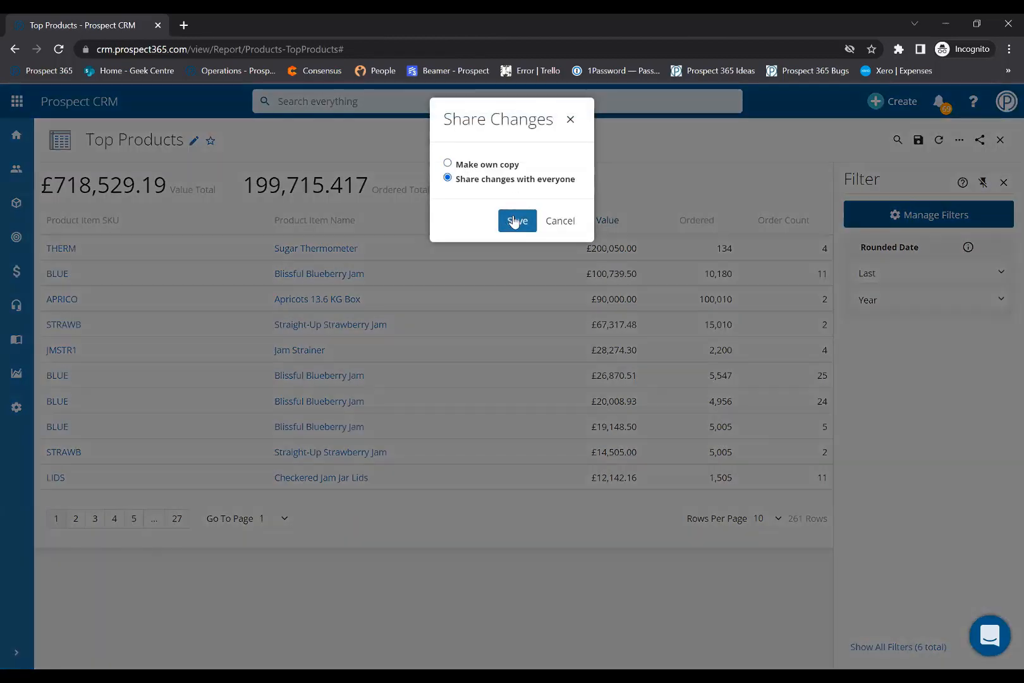
pyautogui.click(513, 221)
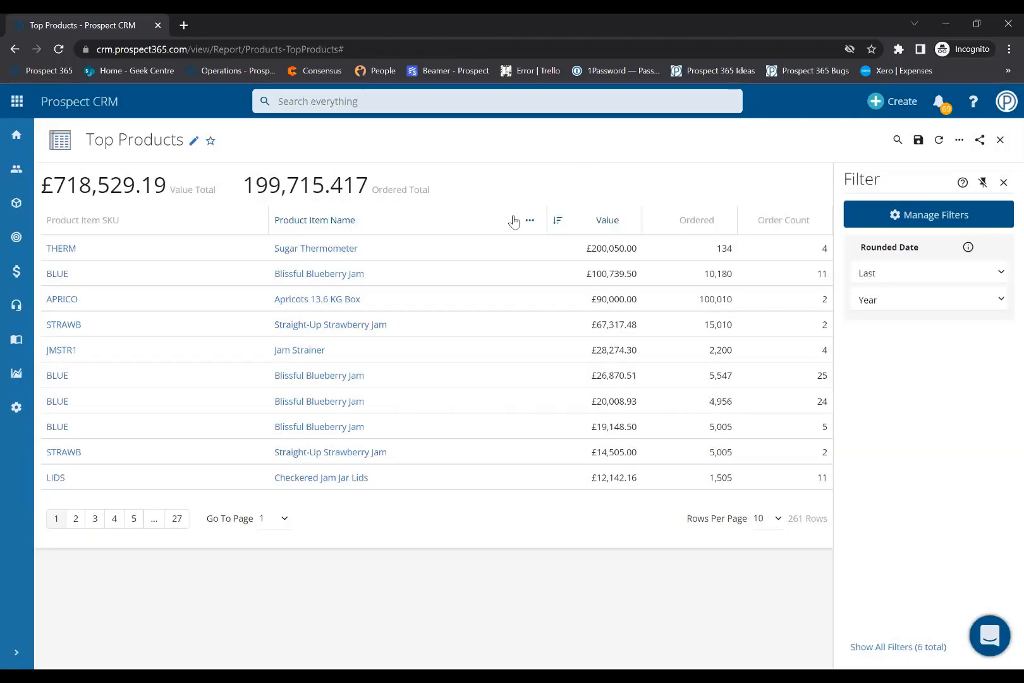
pyautogui.click(1000, 140)
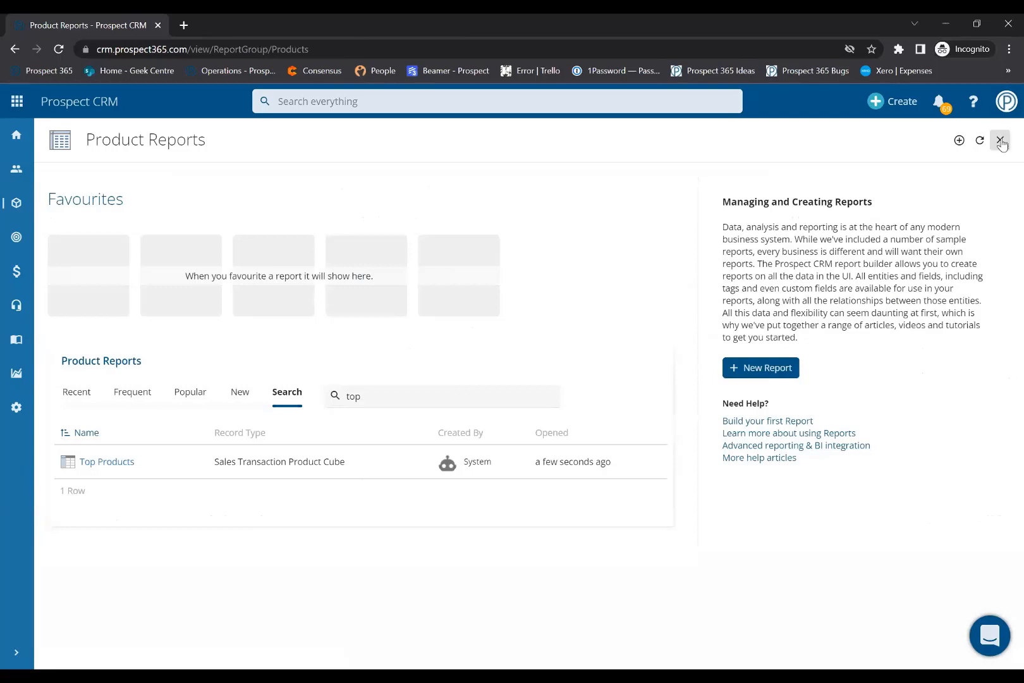
pyautogui.click(1001, 140)
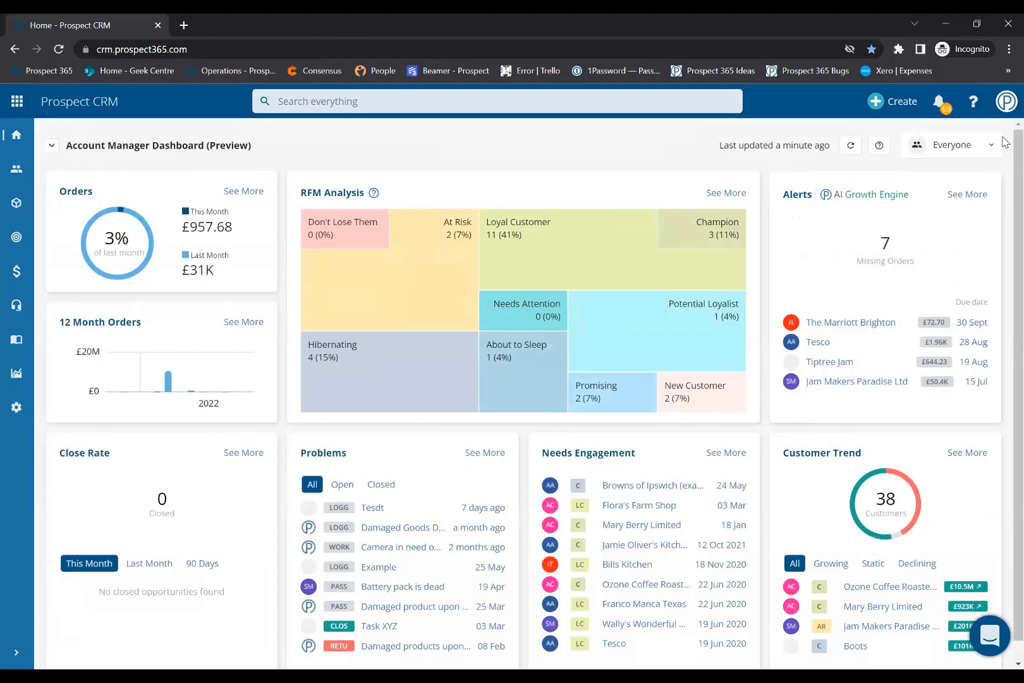
# Step: Expand the navigation menu and open the Sales Reports list
pyautogui.click(16, 653)
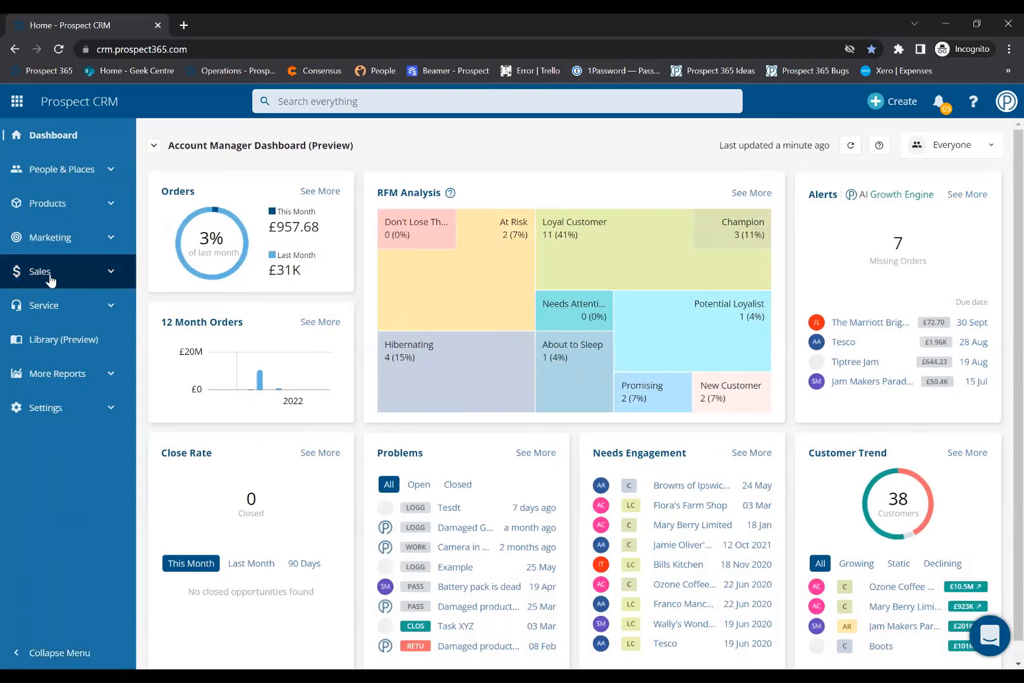
pyautogui.click(51, 280)
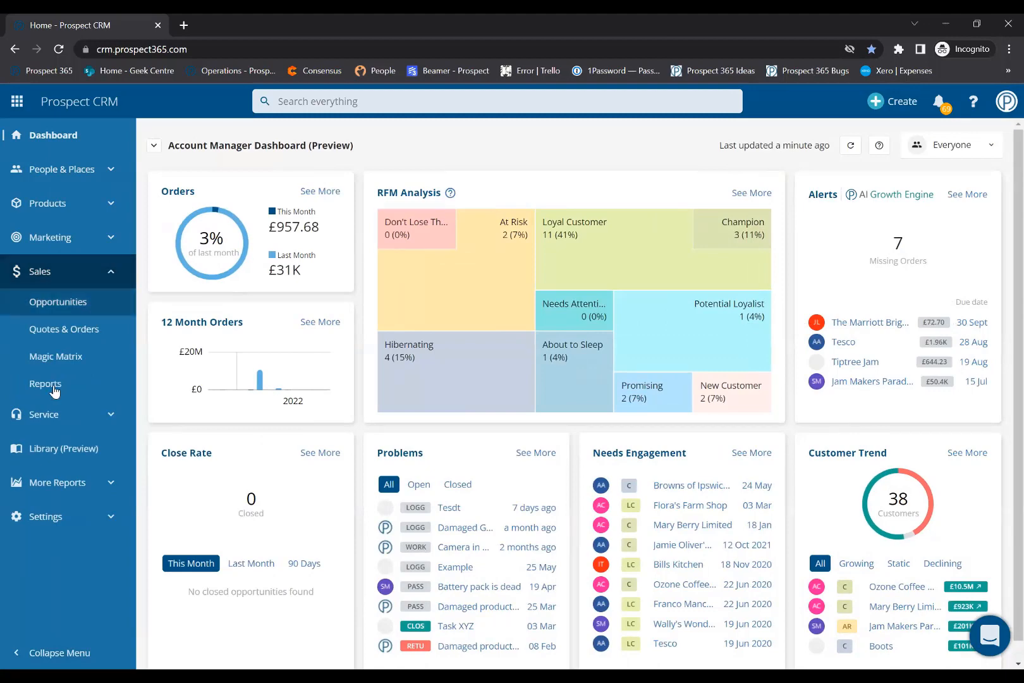
pyautogui.click(45, 384)
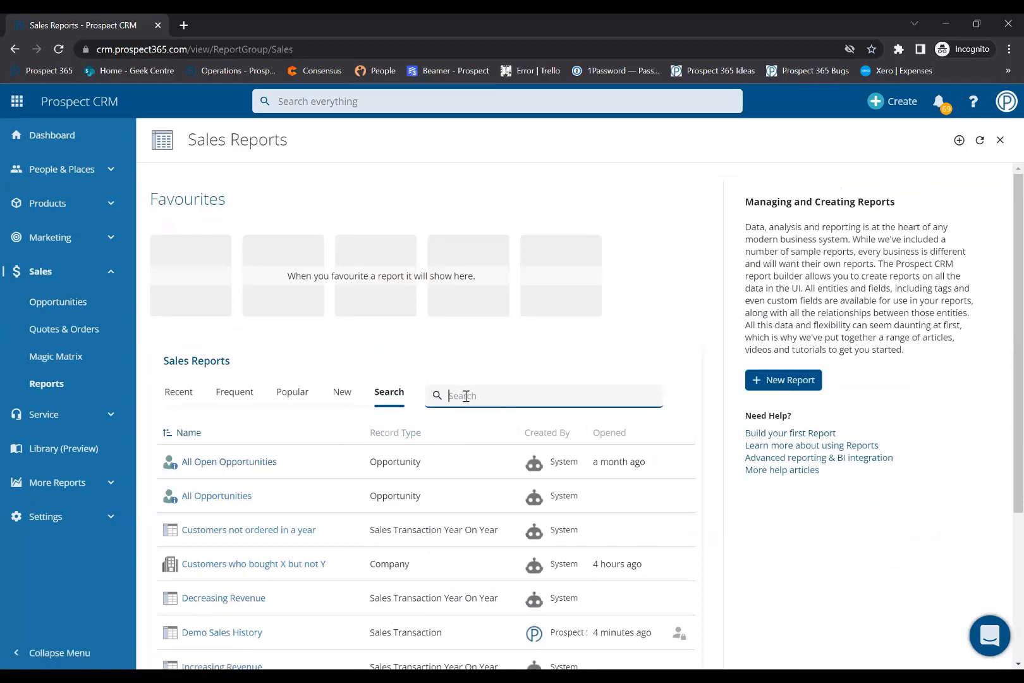
pyautogui.click(243, 468)
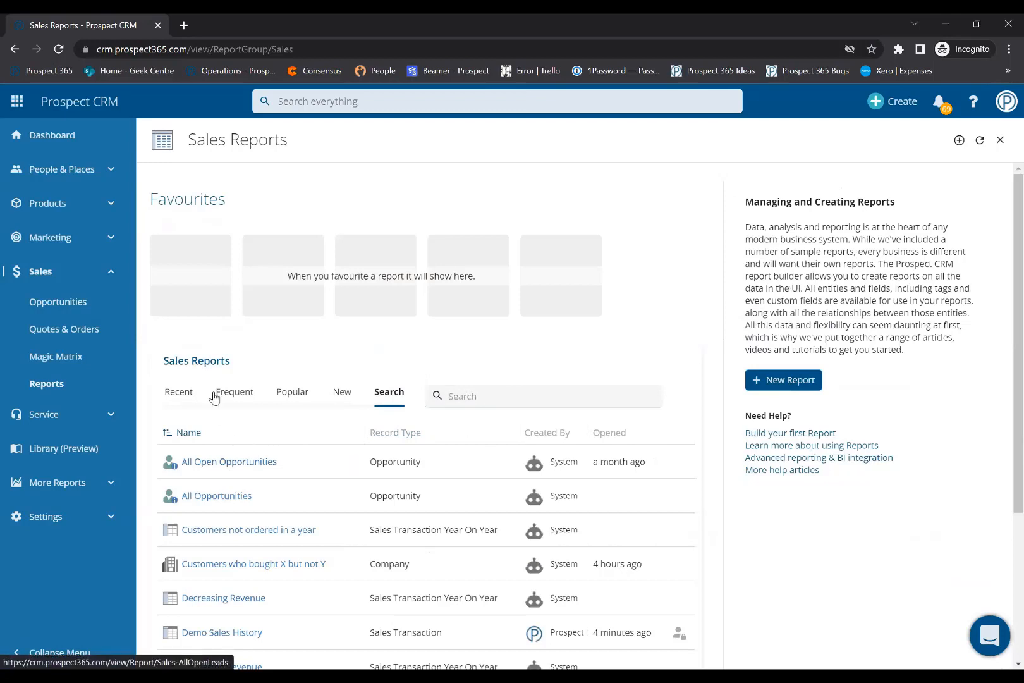
pyautogui.click(289, 470)
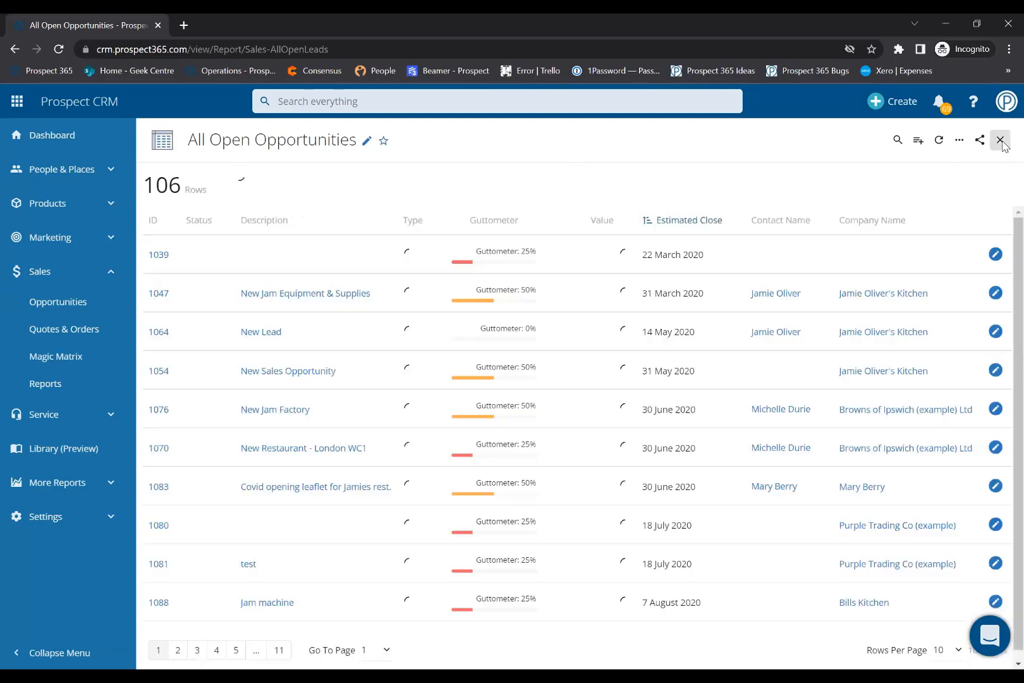
pyautogui.click(1000, 140)
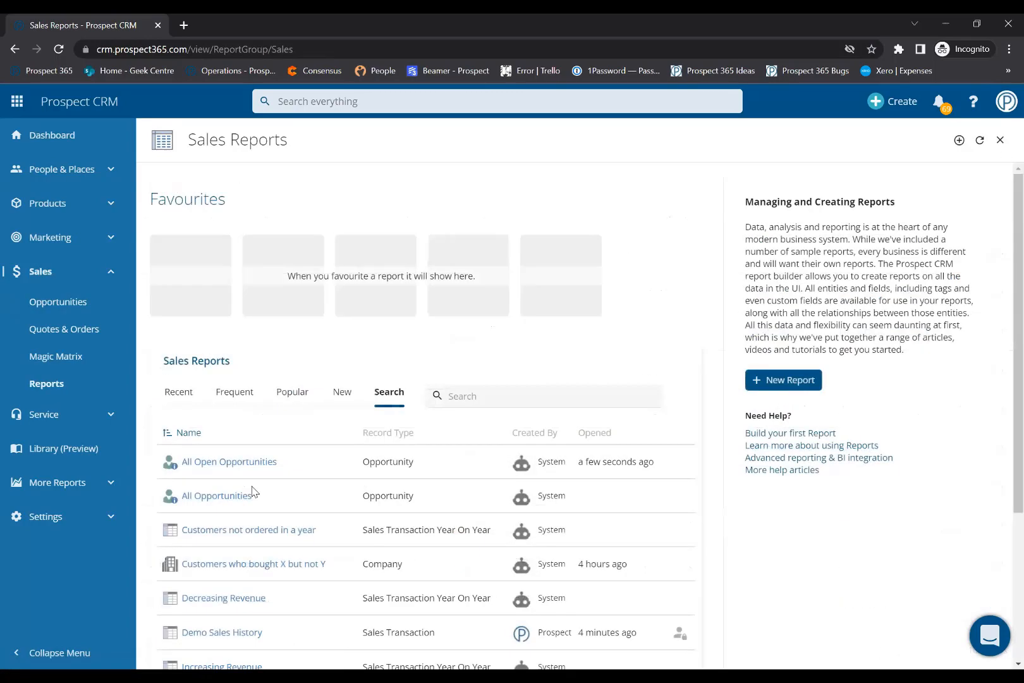
# Step: Mark the All Open Opportunities report as a favourite and open it with the navigation menu collapsed
pyautogui.click(345, 462)
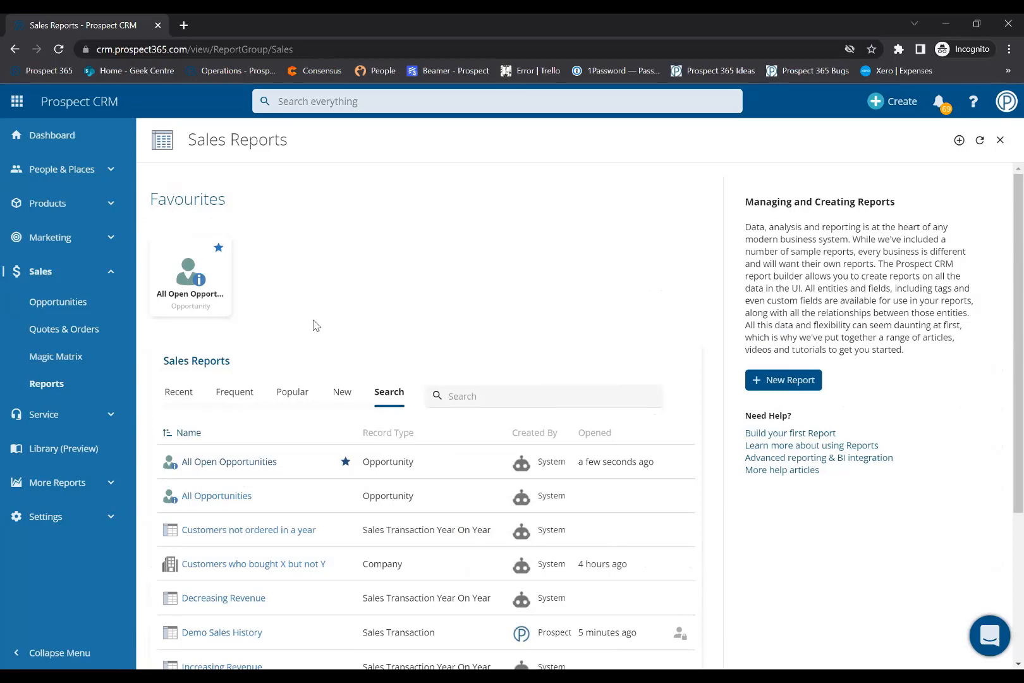
pyautogui.click(252, 464)
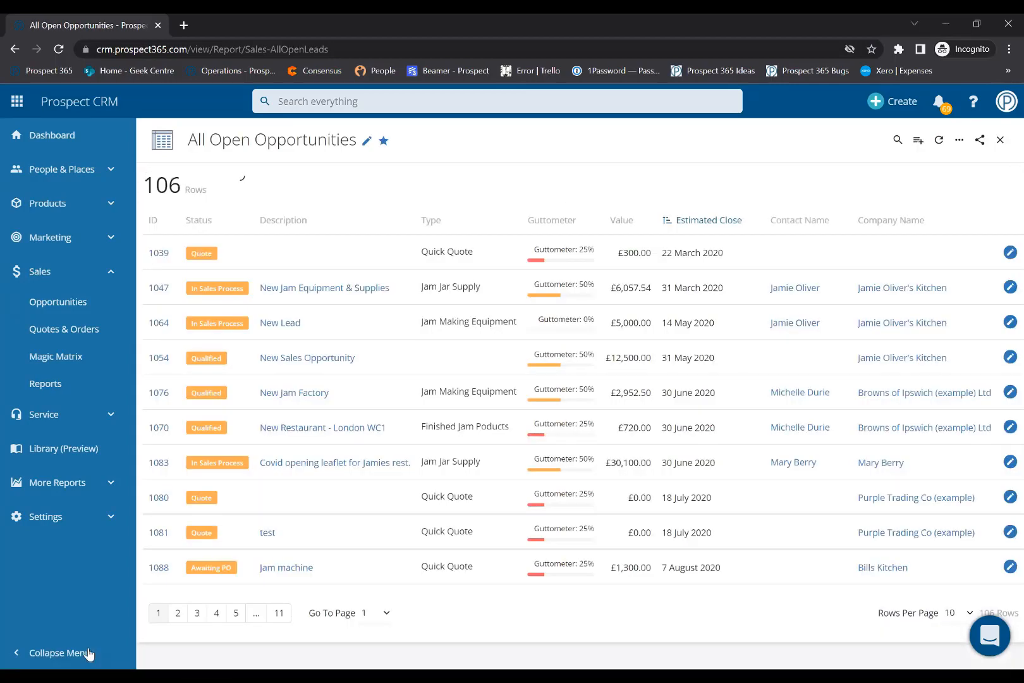
pyautogui.click(89, 653)
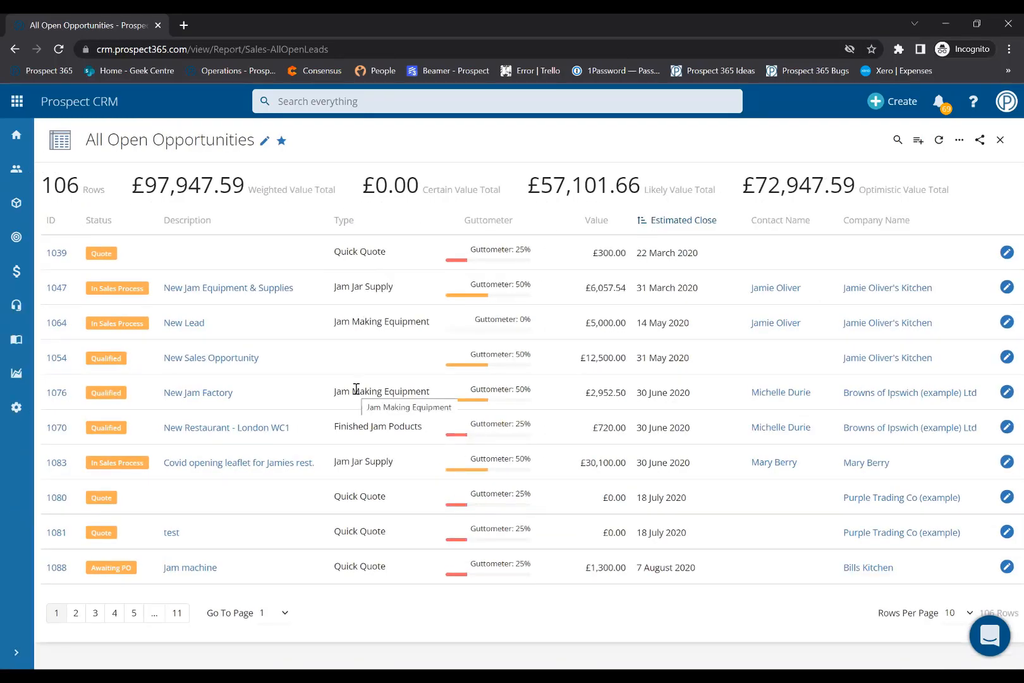
pyautogui.click(959, 140)
pyautogui.click(943, 160)
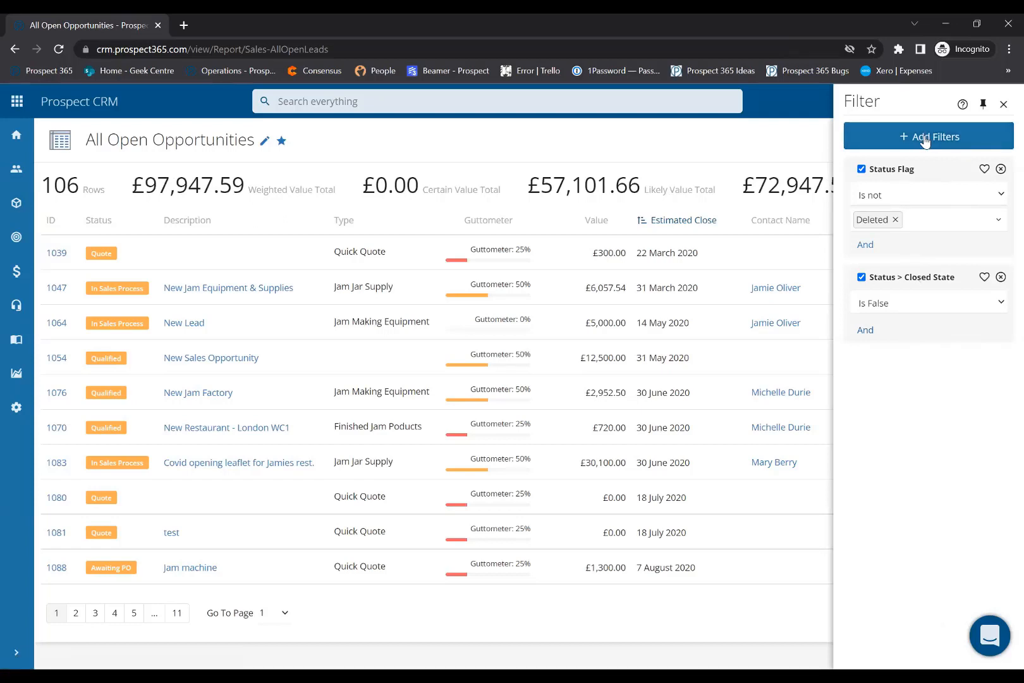
pyautogui.click(805, 143)
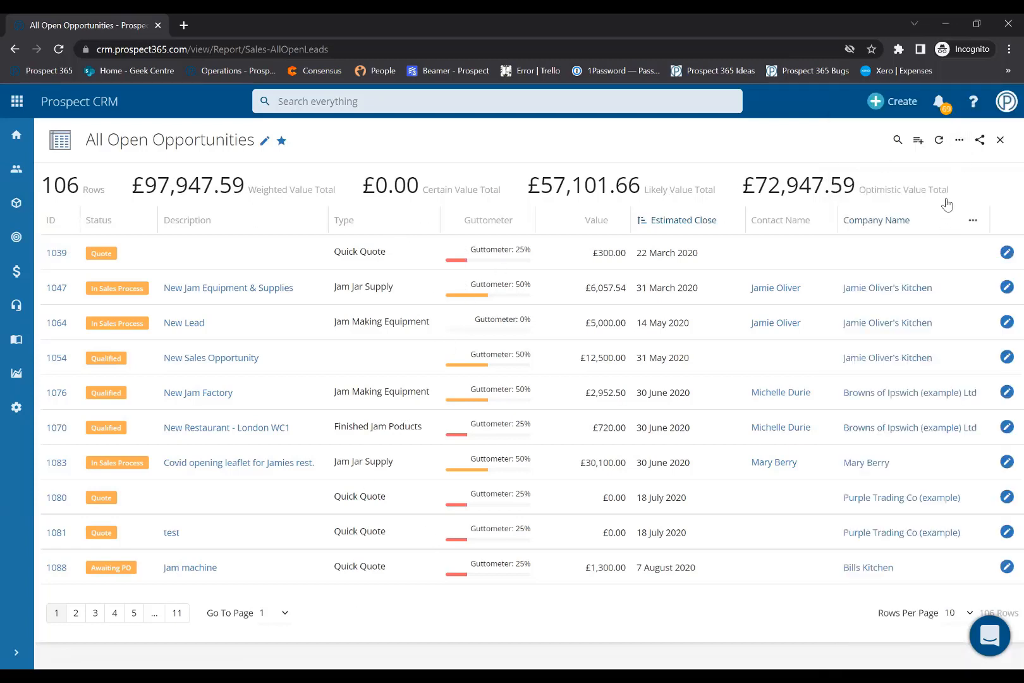
# Step: Create a group on the All Open Opportunities report by the status Description field
pyautogui.click(960, 142)
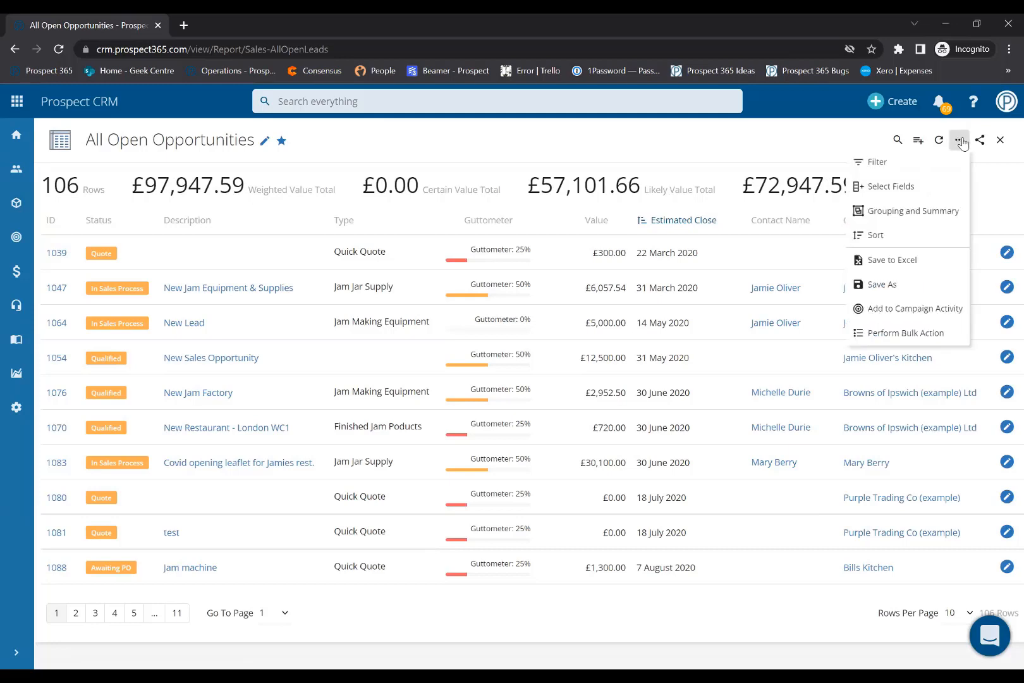
pyautogui.click(911, 214)
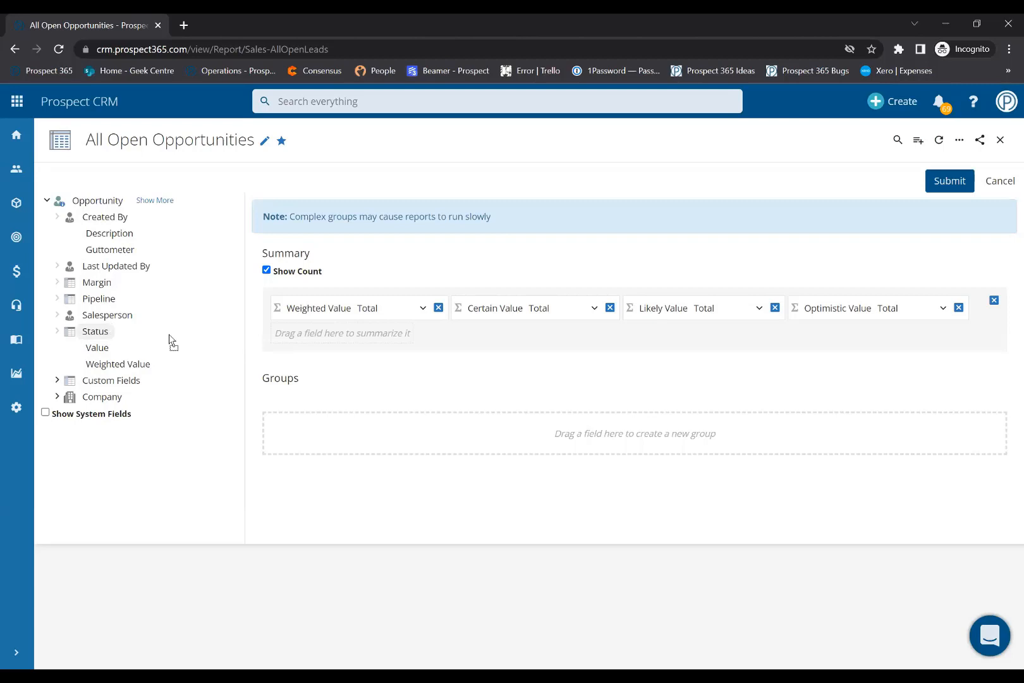
pyautogui.click(111, 332)
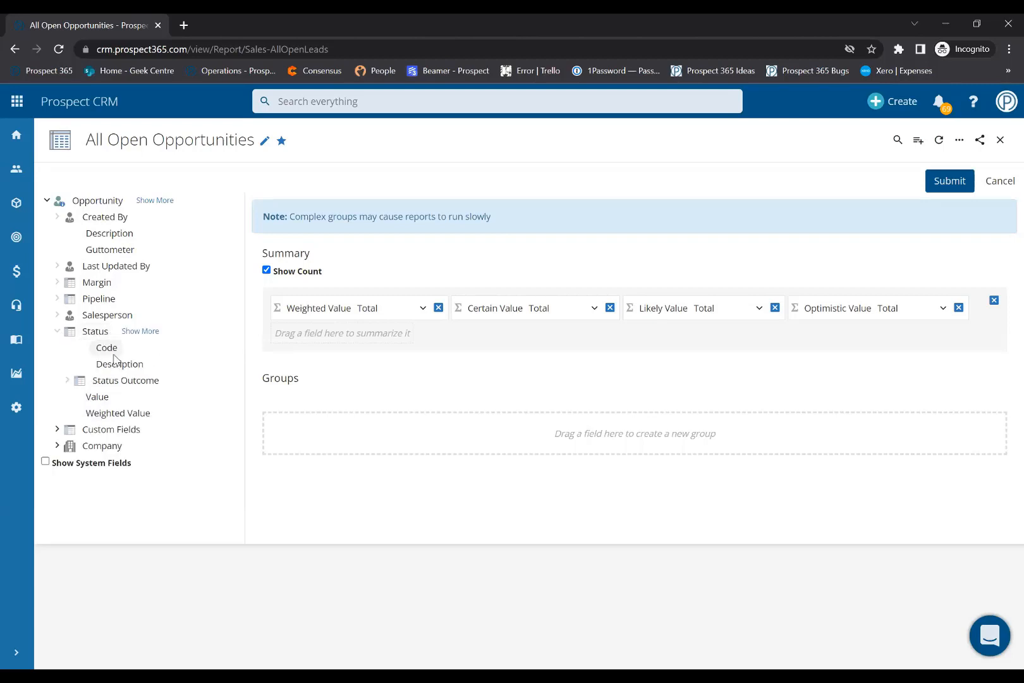
pyautogui.moveTo(117, 367); pyautogui.dragTo(313, 432)
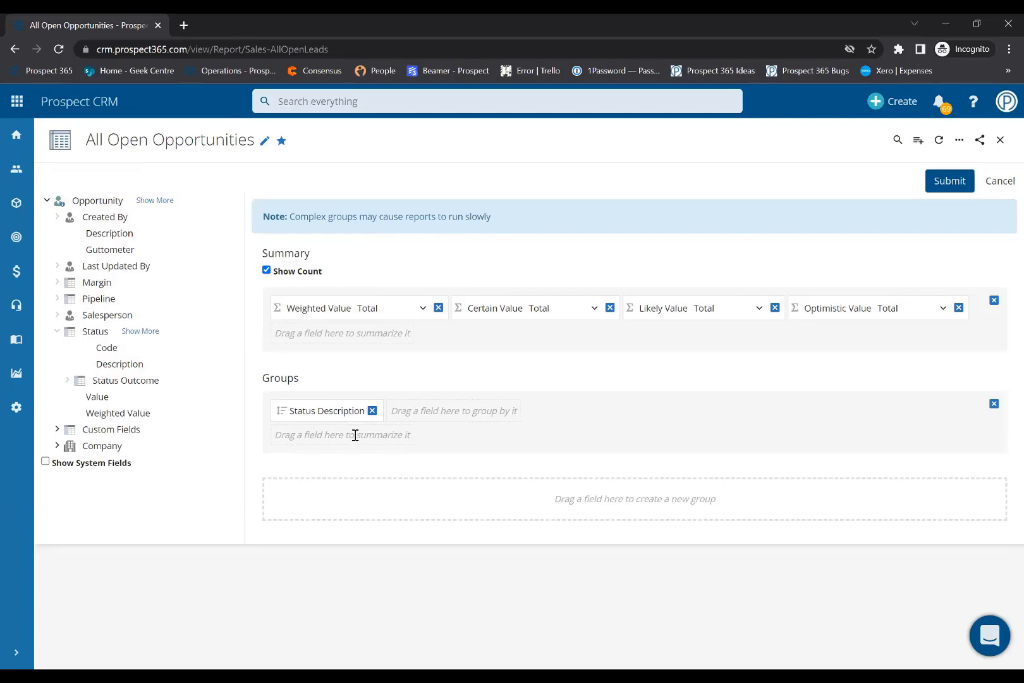
# Step: Try to summarise the status group by the opportunity's Weighted Value and submit the grouping
pyautogui.click(165, 201)
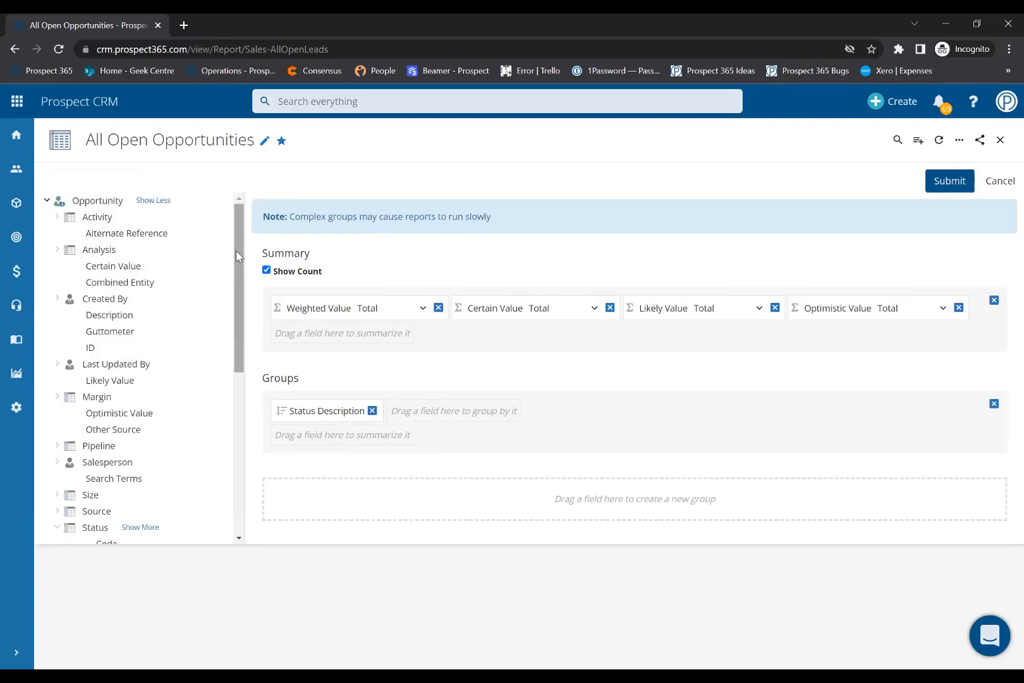
pyautogui.moveTo(243, 263); pyautogui.dragTo(251, 404)
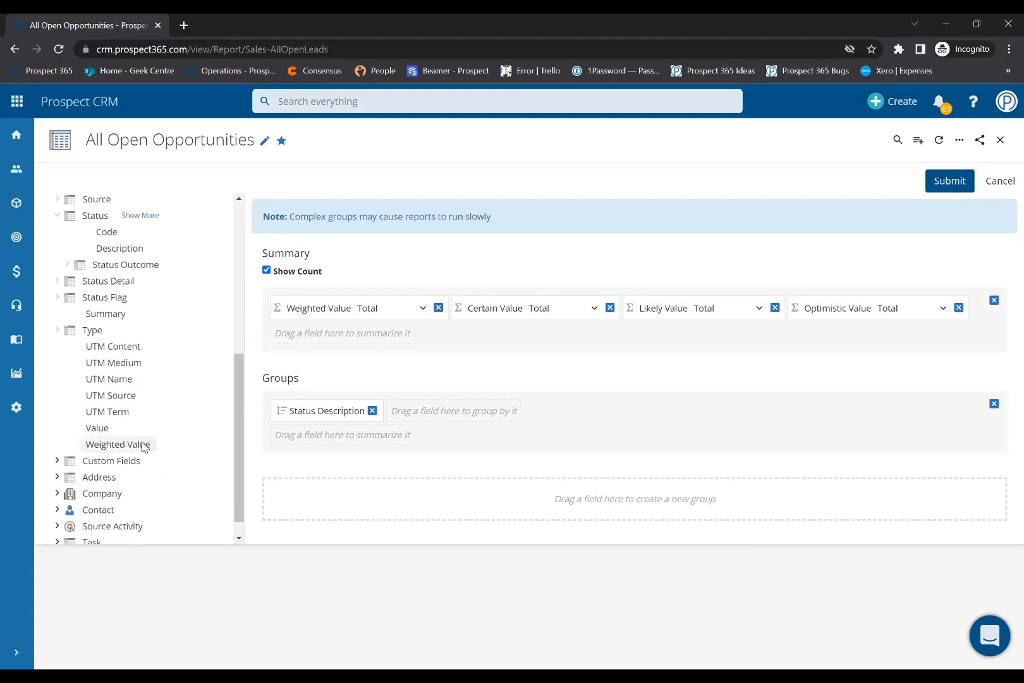
pyautogui.moveTo(146, 447); pyautogui.dragTo(376, 435)
pyautogui.click(949, 180)
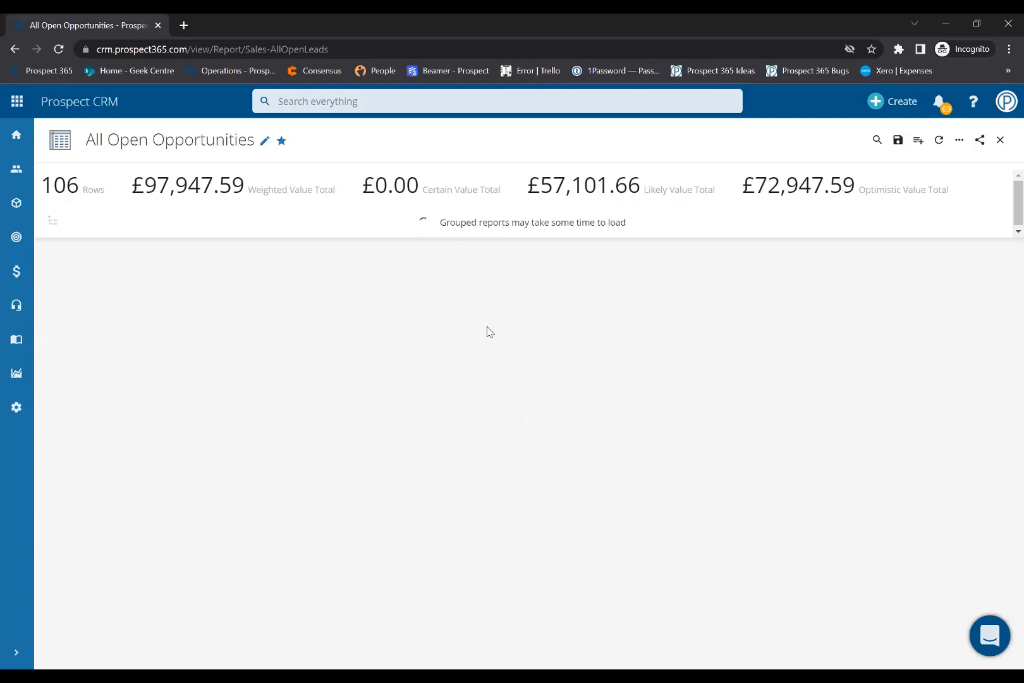
# Step: Review the report's grouping and summary settings and submit them again
pyautogui.click(959, 139)
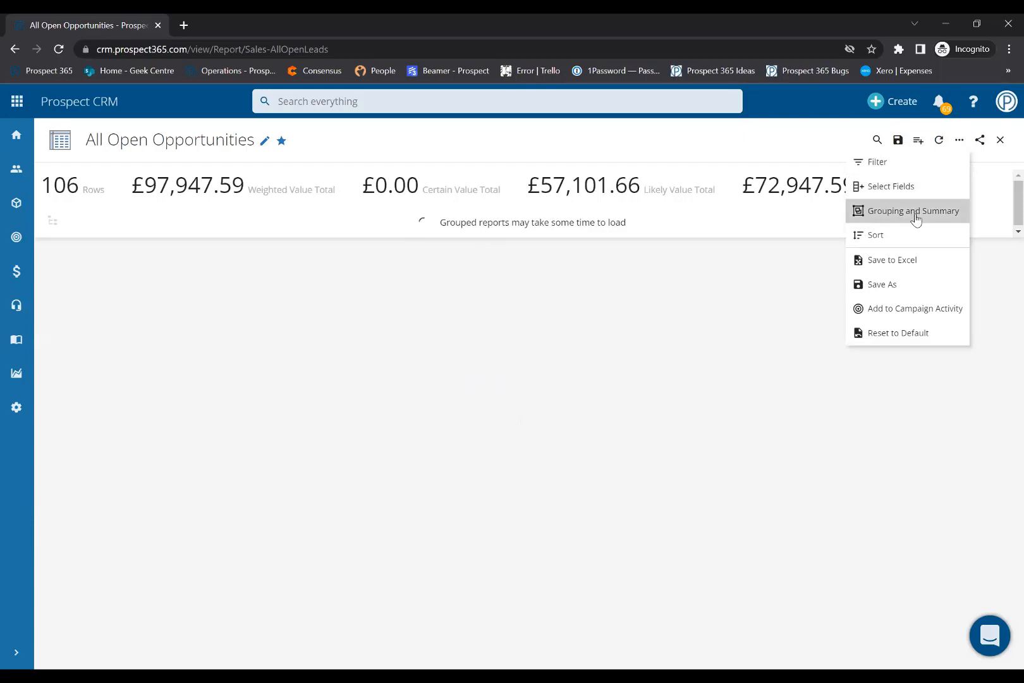
pyautogui.click(914, 213)
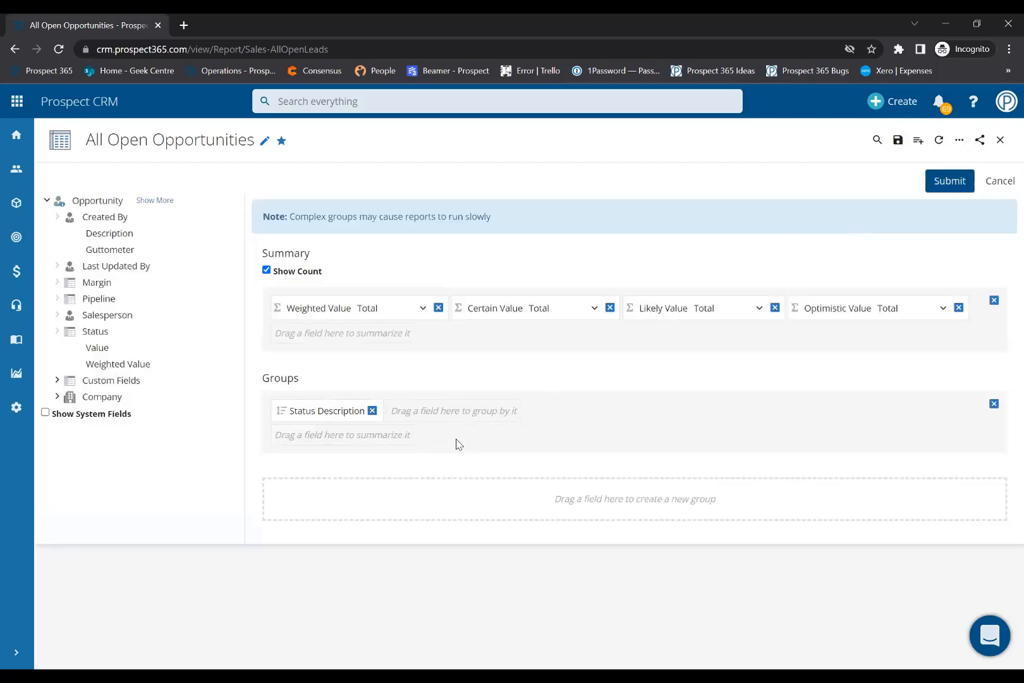
pyautogui.click(945, 186)
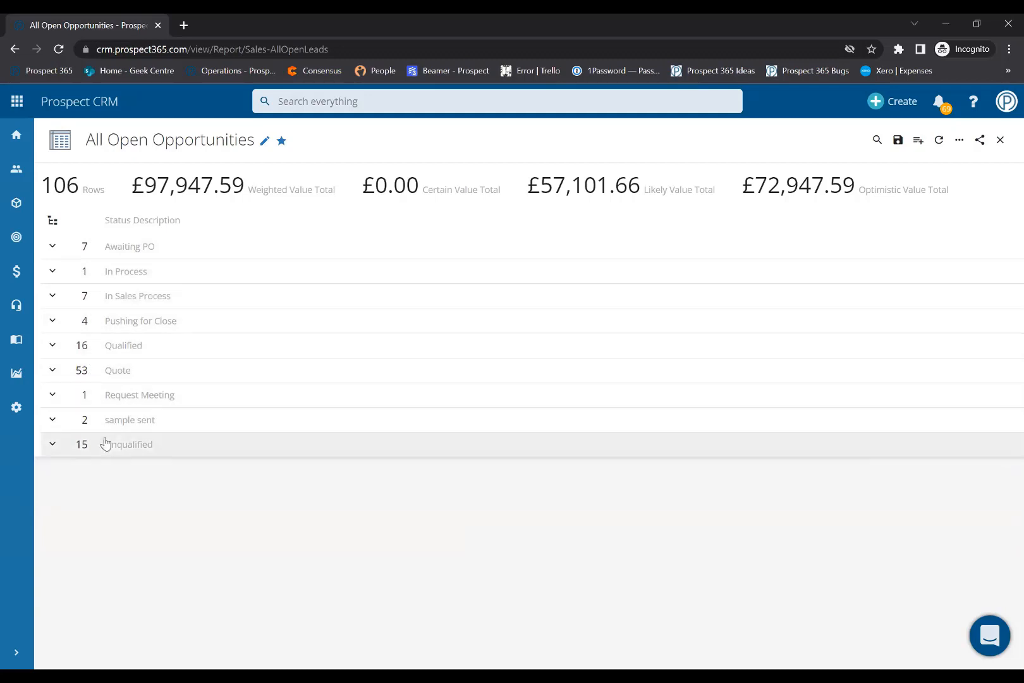
# Step: Inspect the opportunities inside the Awaiting PO group and collapse it again
pyautogui.click(55, 249)
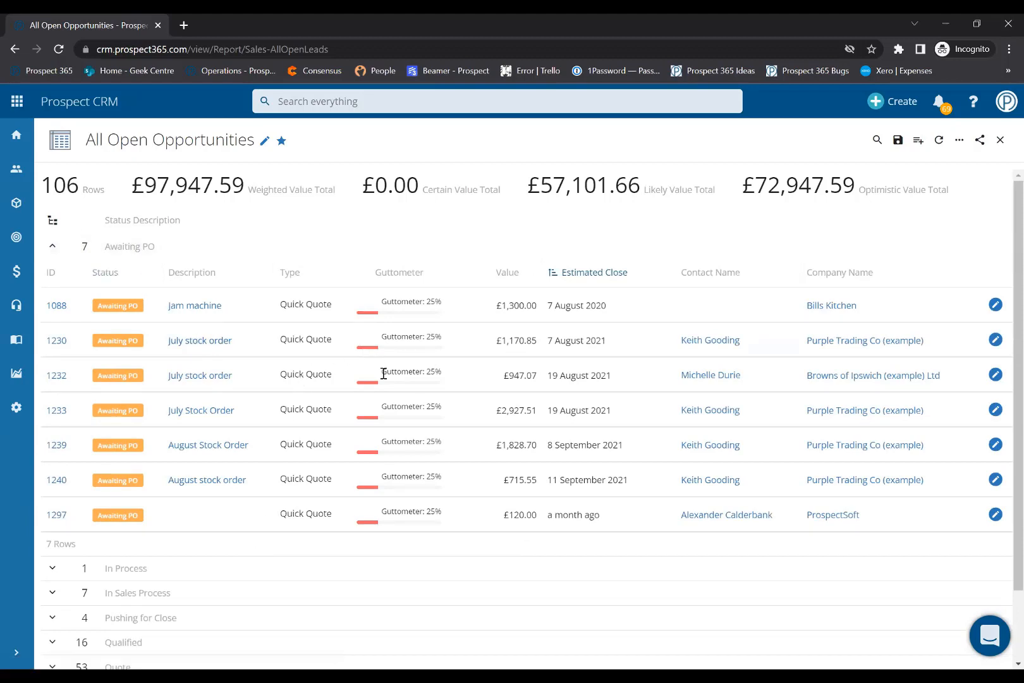
pyautogui.moveTo(35, 248)
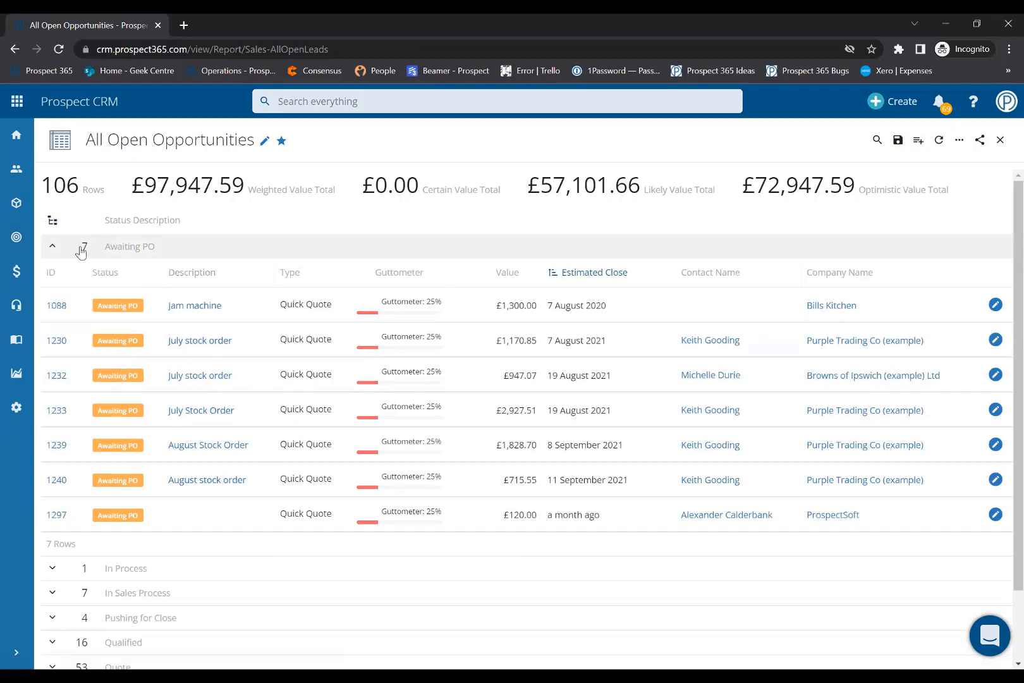
pyautogui.click(52, 246)
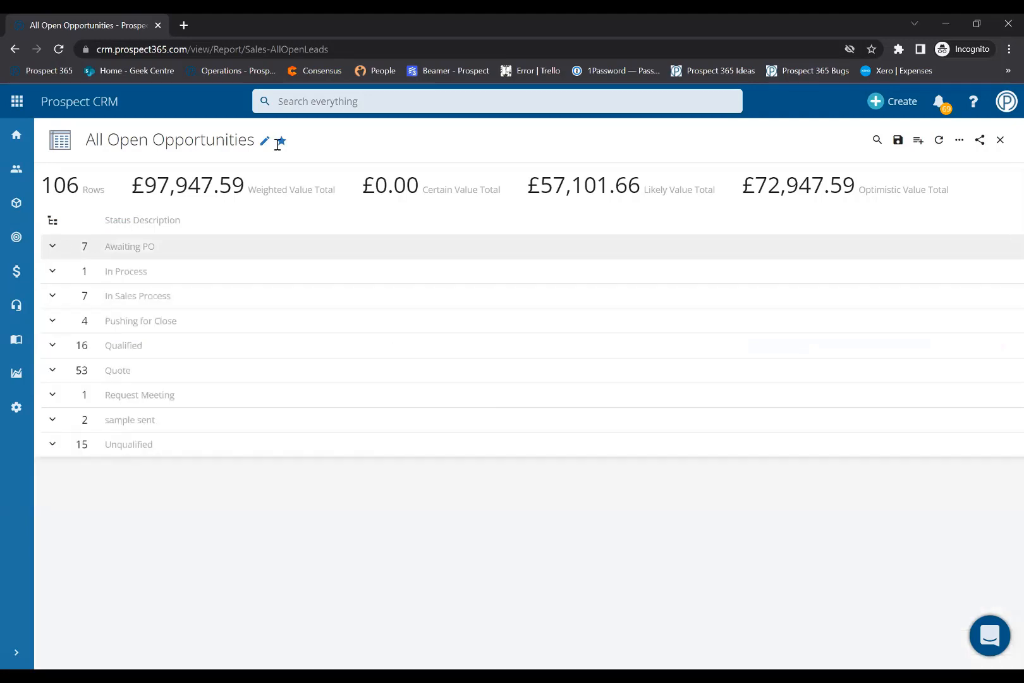
# Step: Save the grouped All Open Opportunities report as an own copy
pyautogui.click(898, 140)
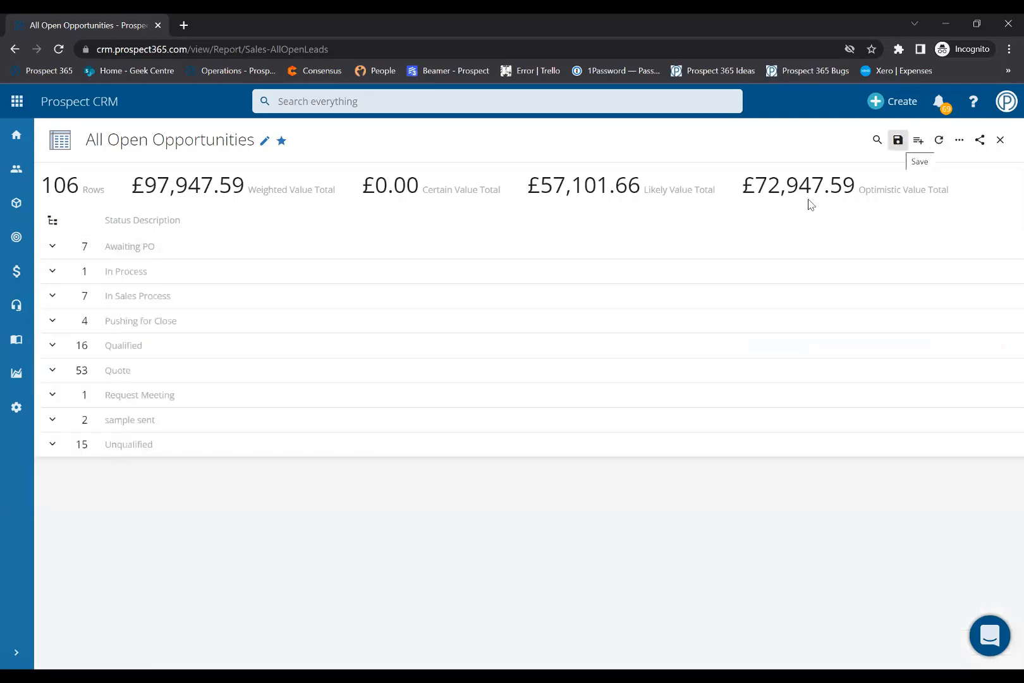
pyautogui.click(517, 180)
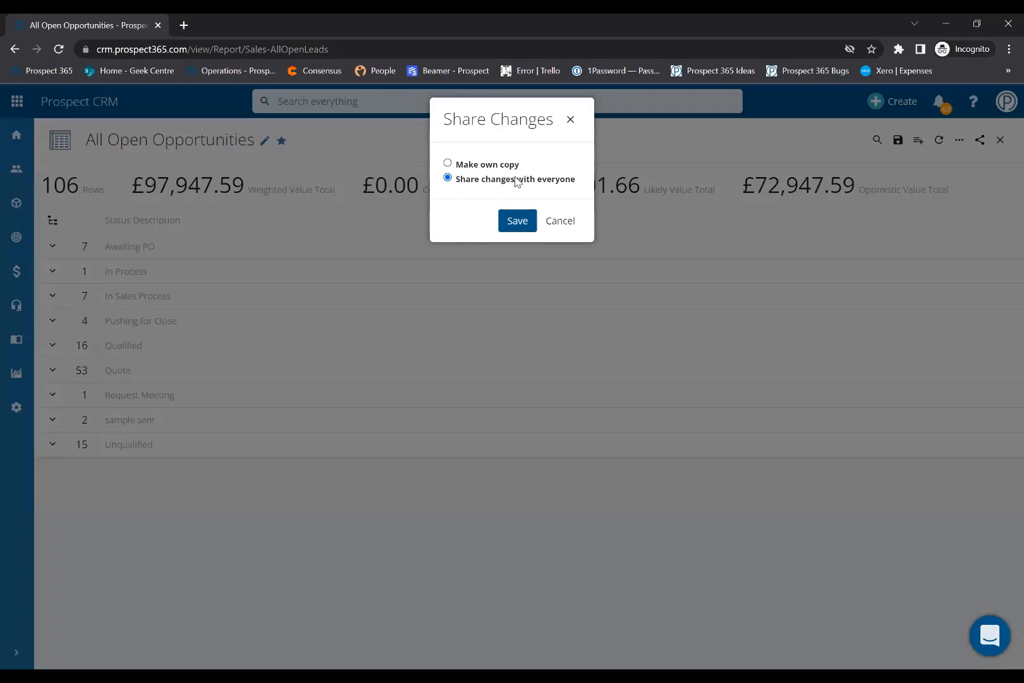
pyautogui.click(500, 166)
pyautogui.click(515, 221)
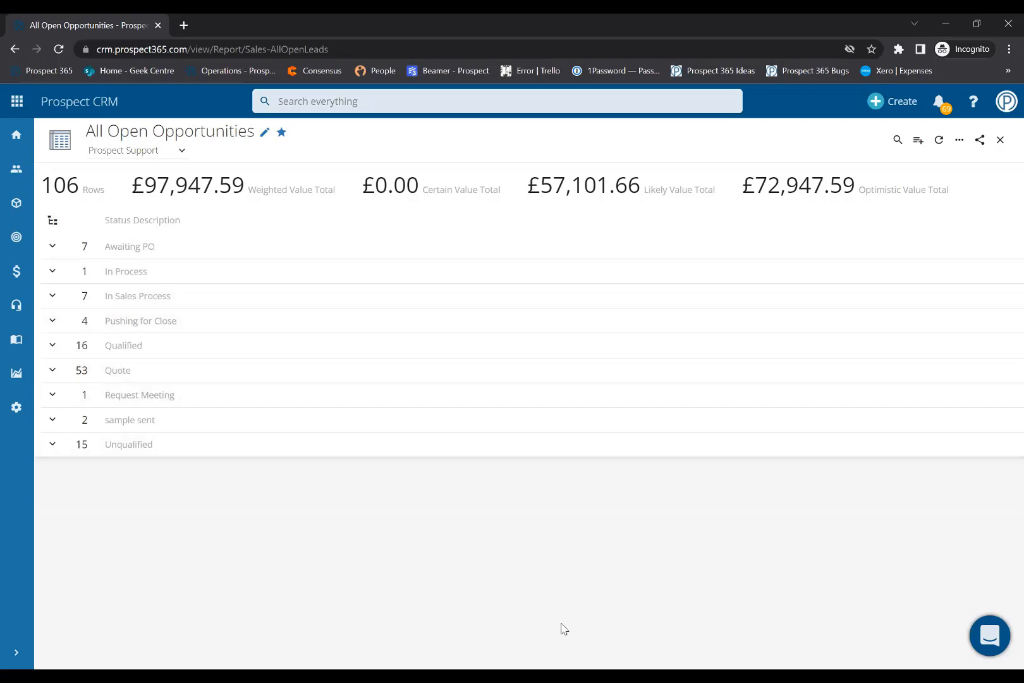
# Step: Search the Sales Reports list for "demo" and open Demo Sales History with the navigation menu collapsed
pyautogui.click(15, 651)
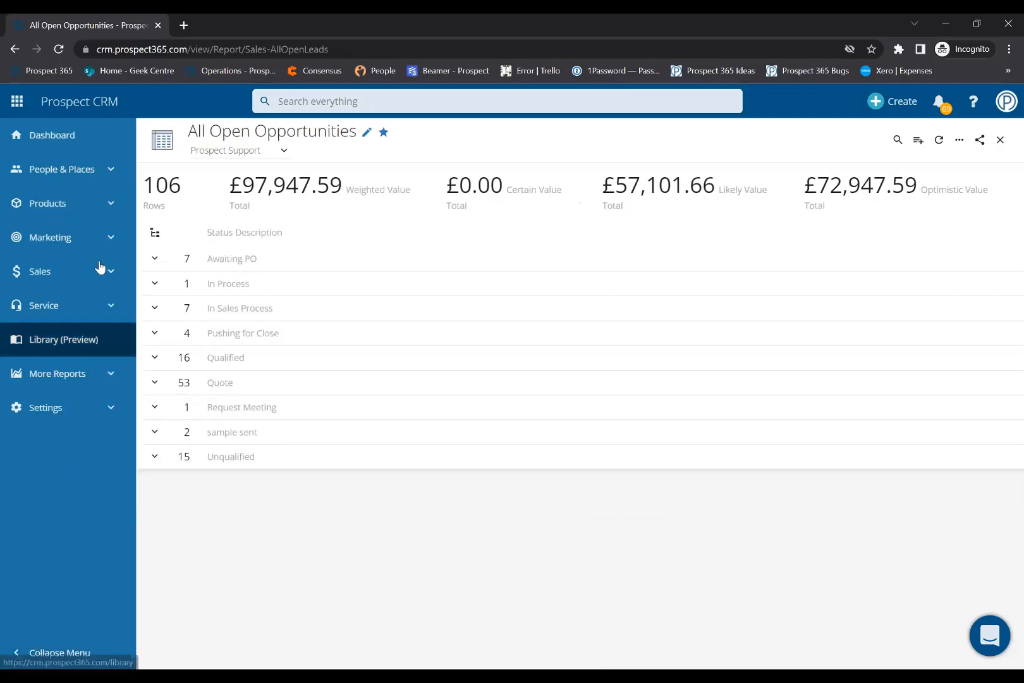
pyautogui.click(100, 276)
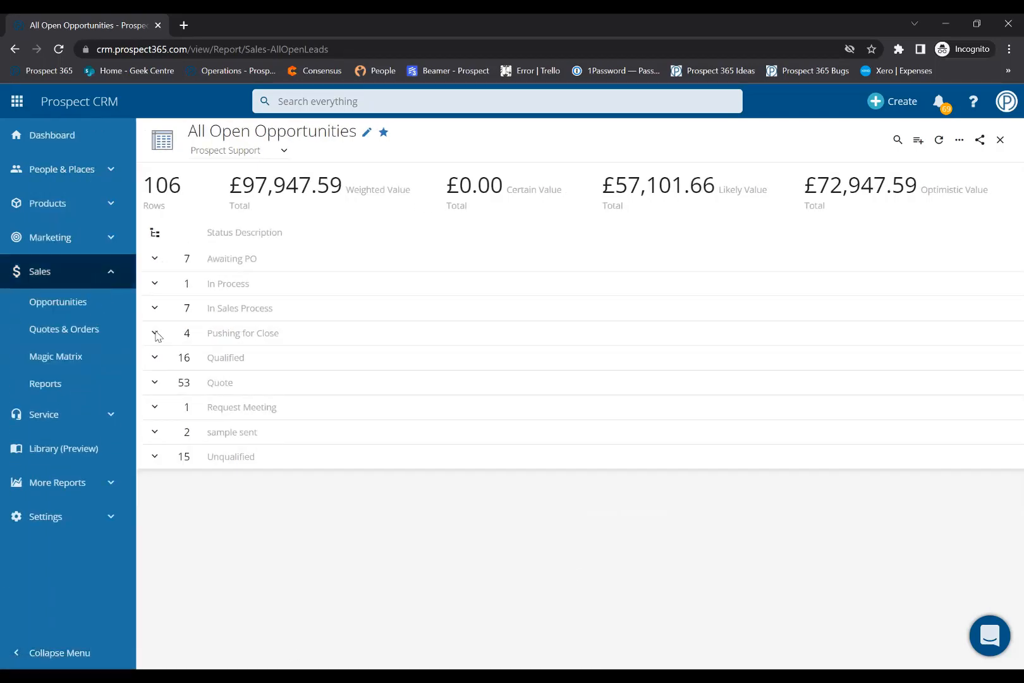
pyautogui.click(478, 397)
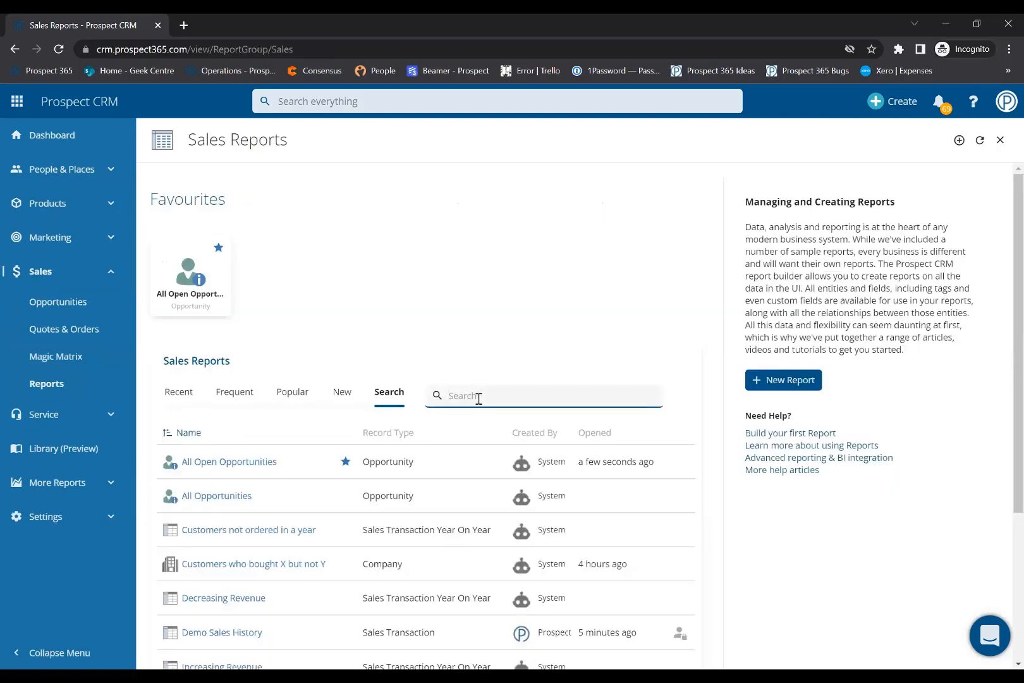
pyautogui.write('demp')
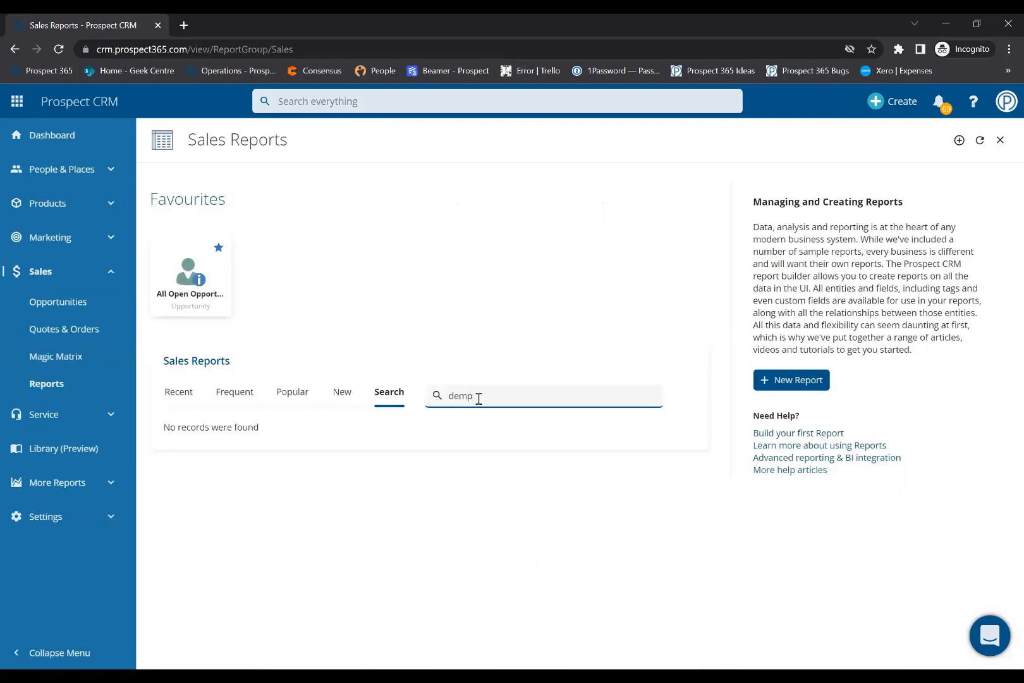
pyautogui.press('BackSpace')
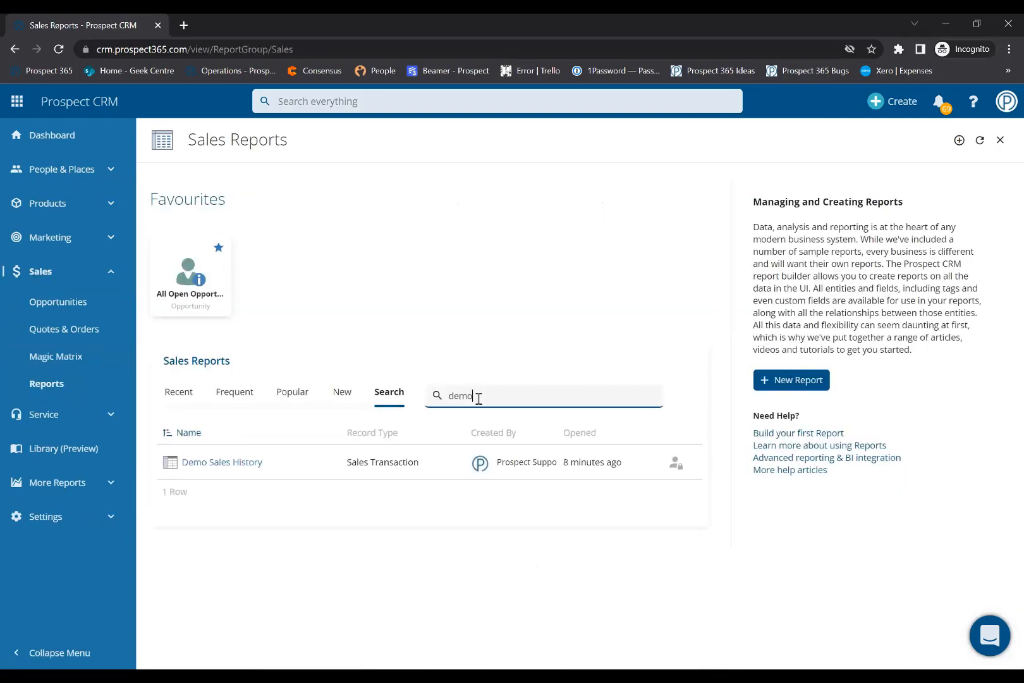
pyautogui.click(242, 466)
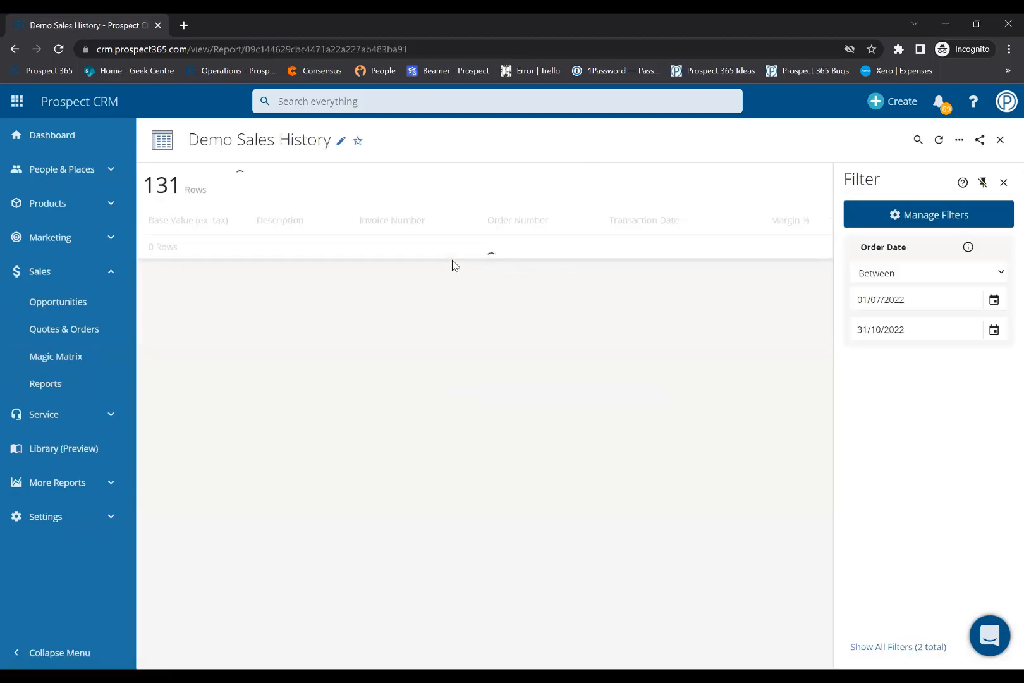
pyautogui.click(76, 658)
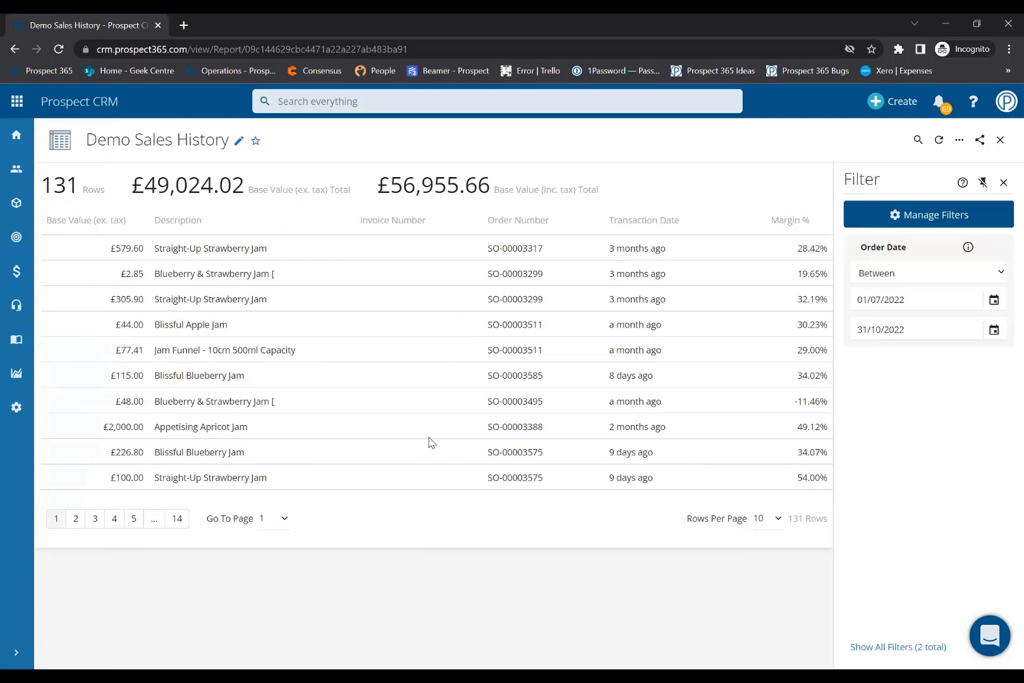
# Step: Group Demo Sales History by the account manager name of the invoice sales ledger's default company, and expand the Unassigned group
pyautogui.click(961, 142)
pyautogui.click(930, 211)
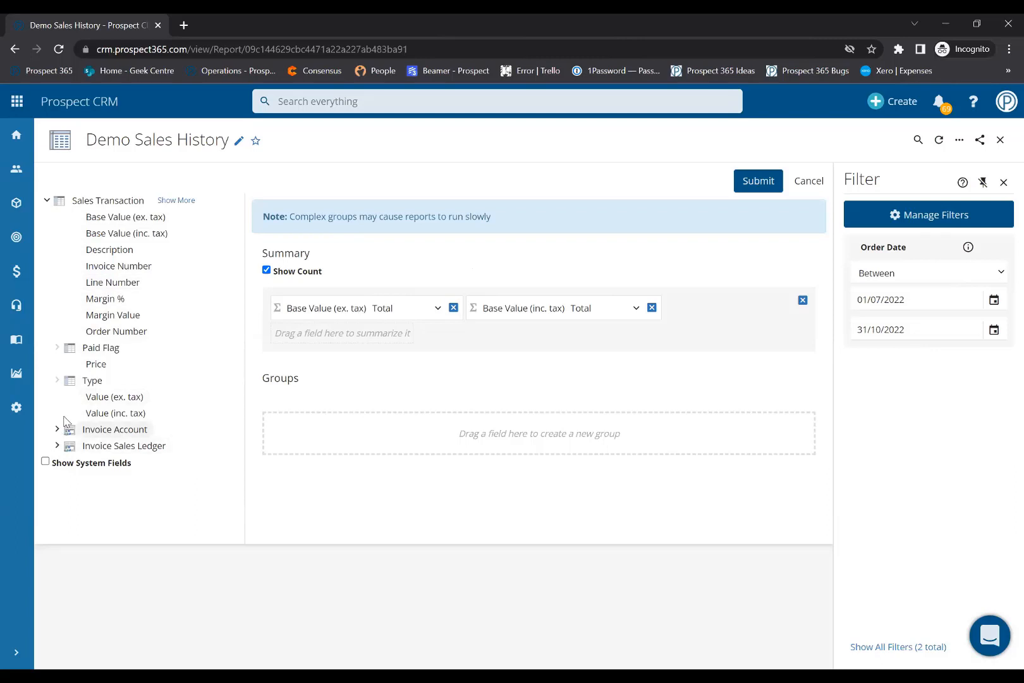
pyautogui.click(185, 201)
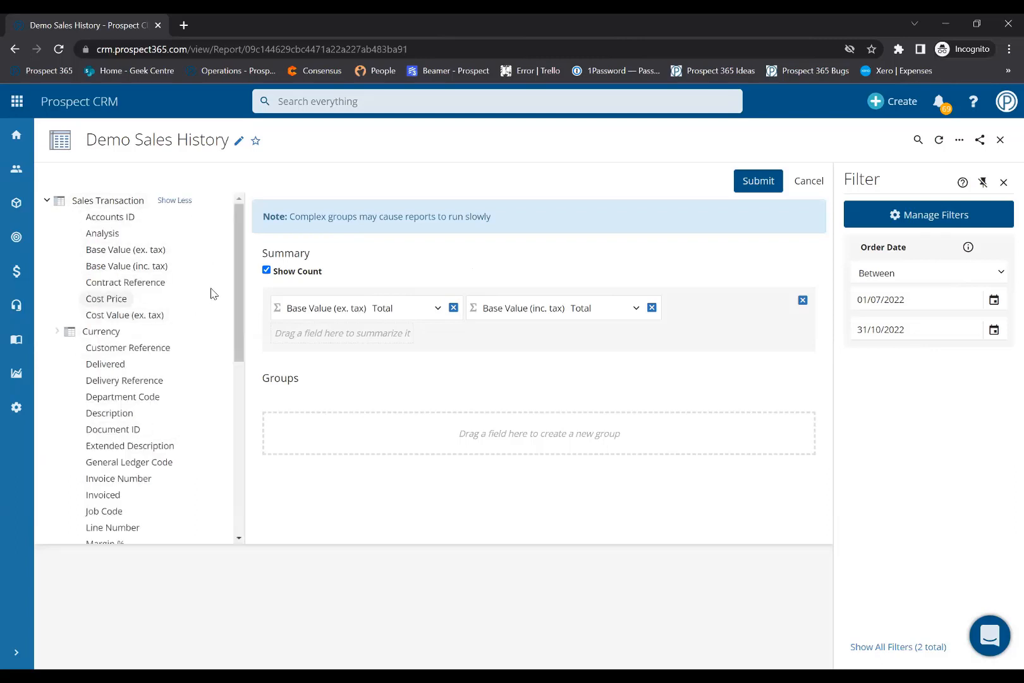
pyautogui.scroll(-6, 250, 354)
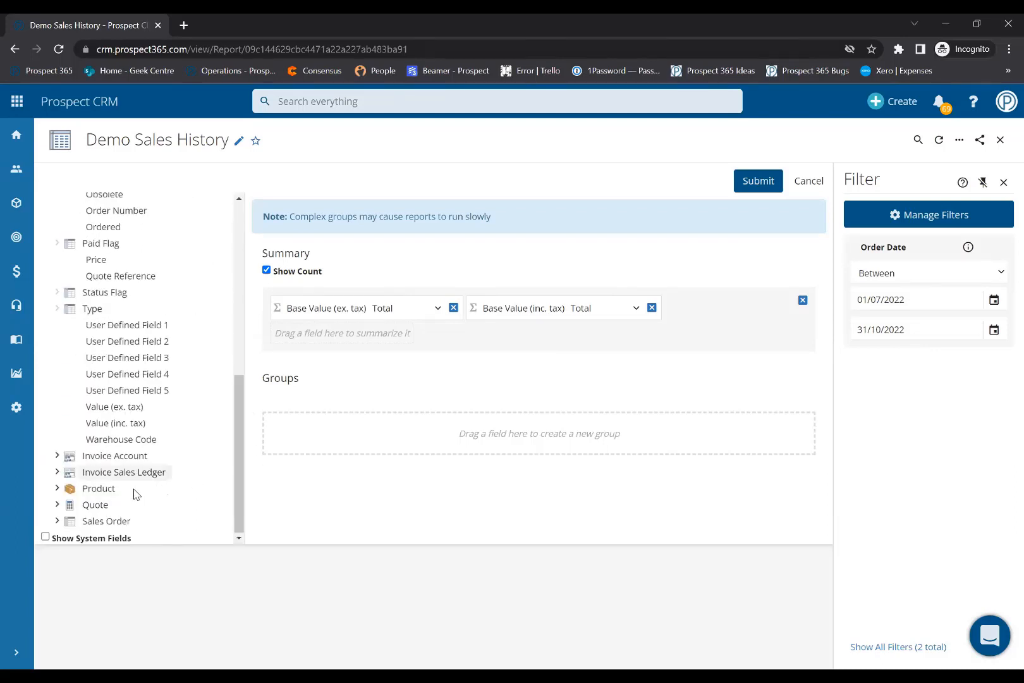
pyautogui.click(56, 472)
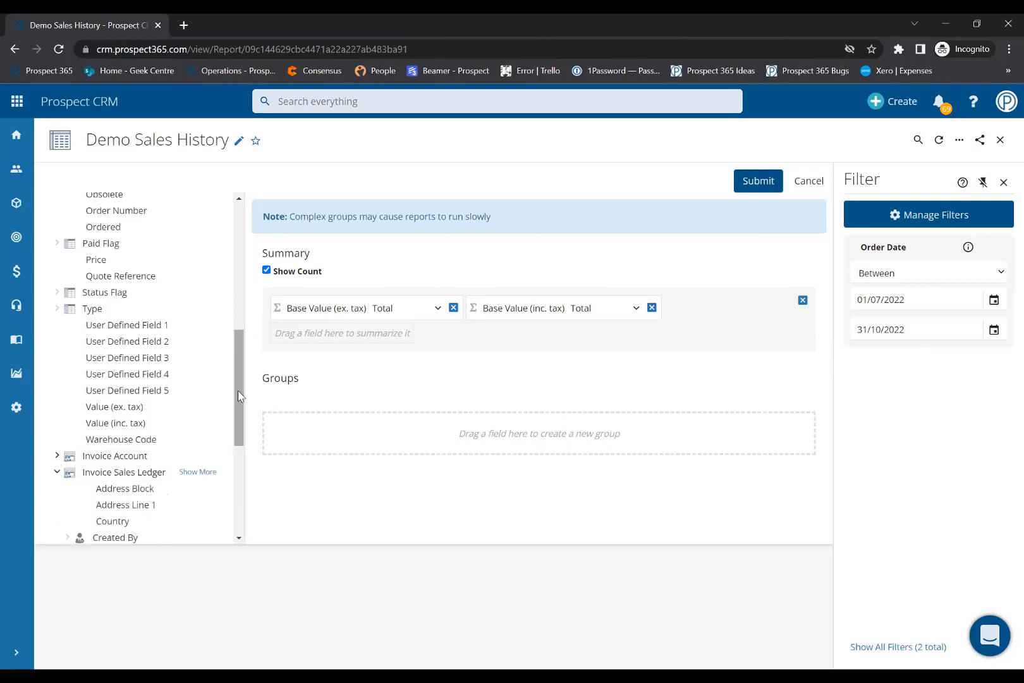
pyautogui.moveTo(239, 396); pyautogui.dragTo(245, 500)
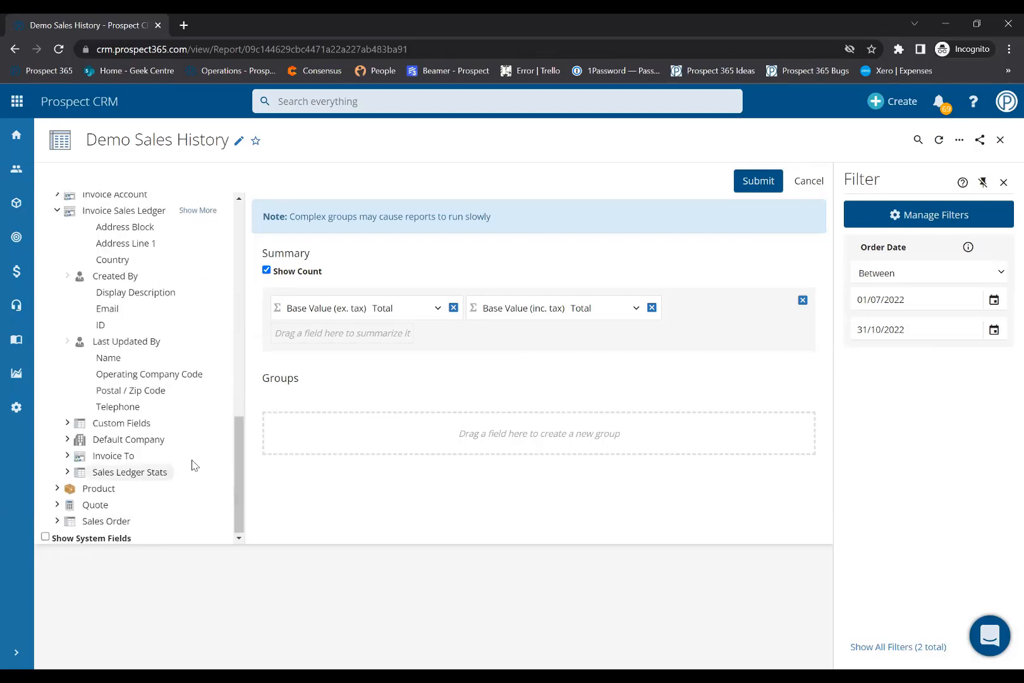
pyautogui.click(67, 438)
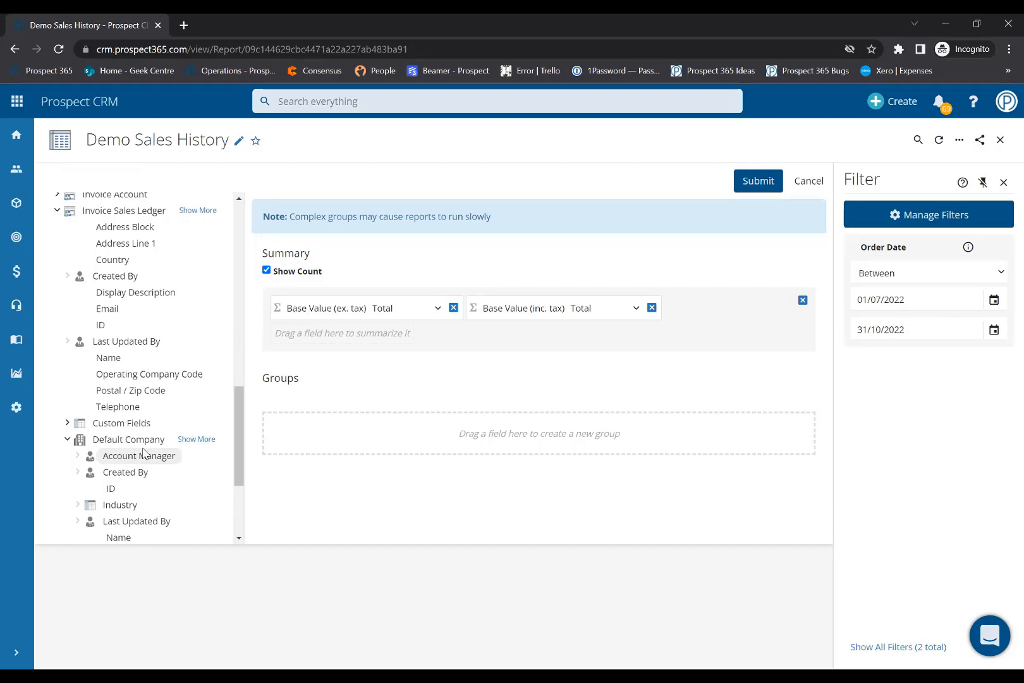
pyautogui.click(78, 456)
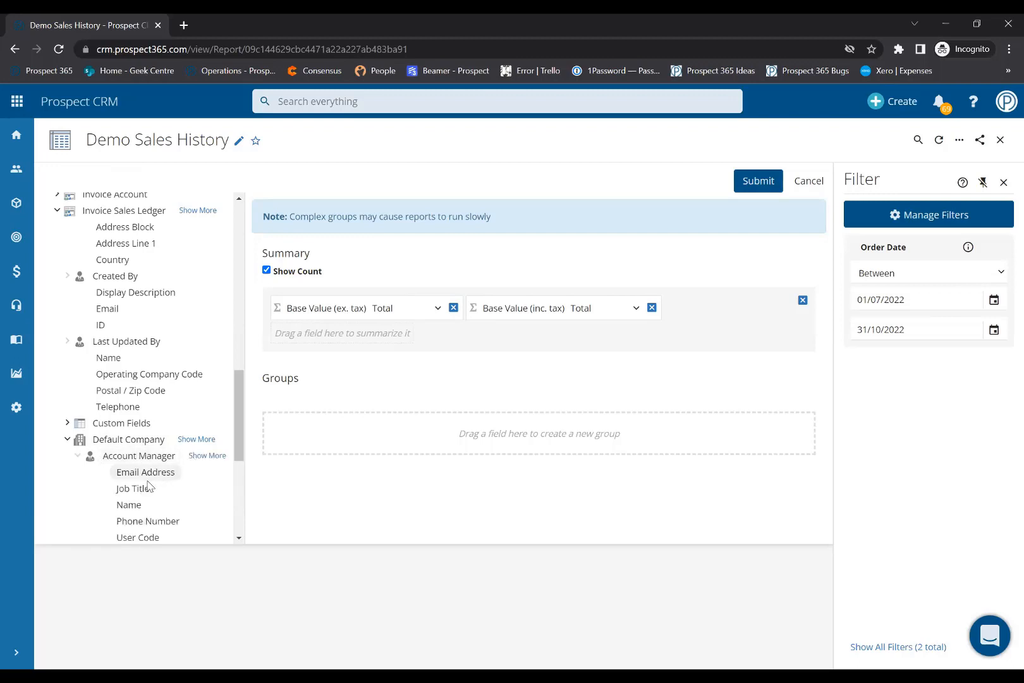
pyautogui.moveTo(139, 509); pyautogui.dragTo(314, 436)
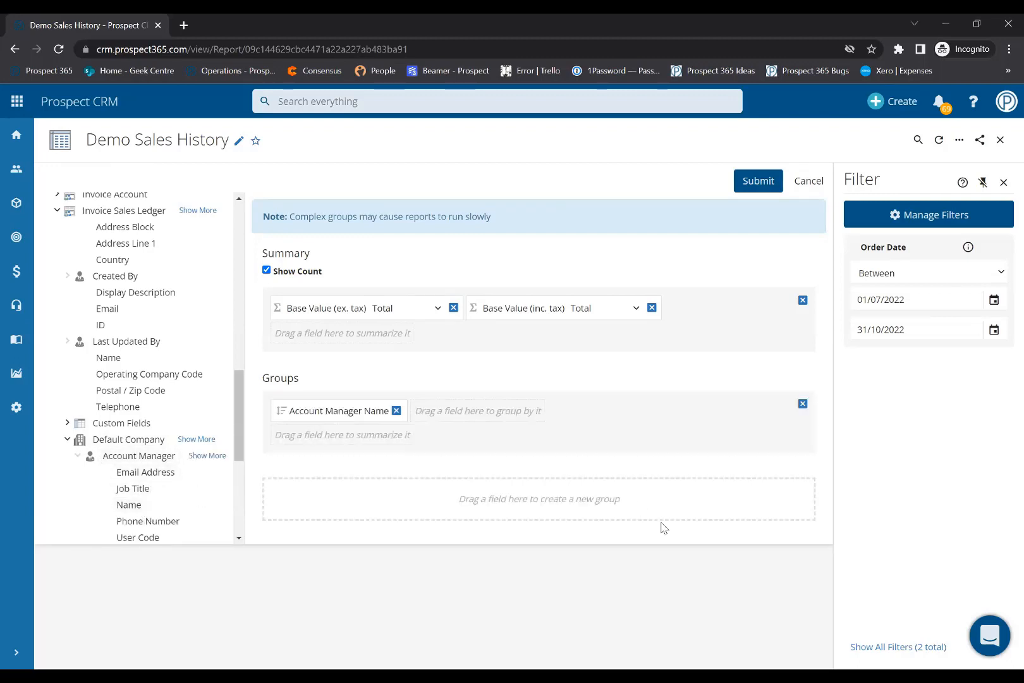
pyautogui.click(759, 184)
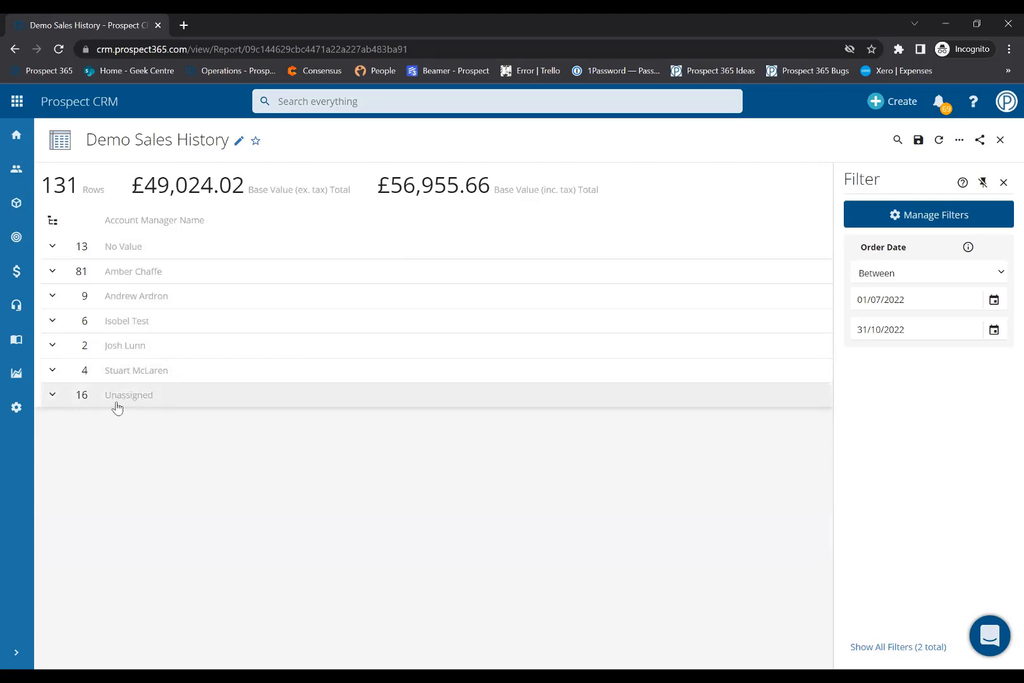
pyautogui.click(52, 396)
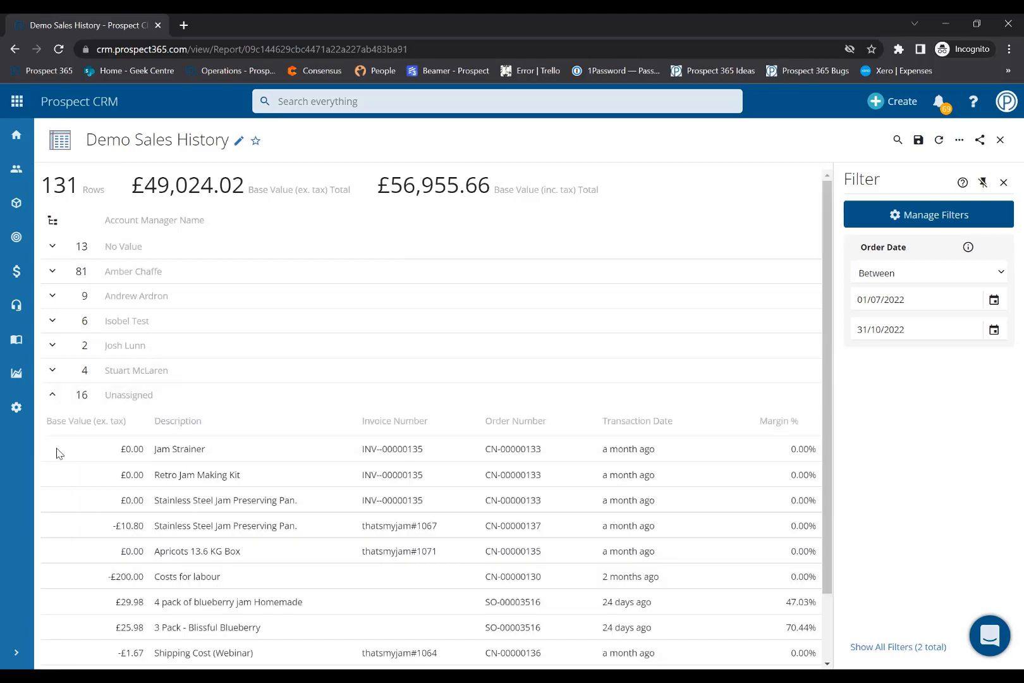
# Step: Collapse the Unassigned group and remove the Account Manager Name grouping from Demo Sales History
pyautogui.click(53, 395)
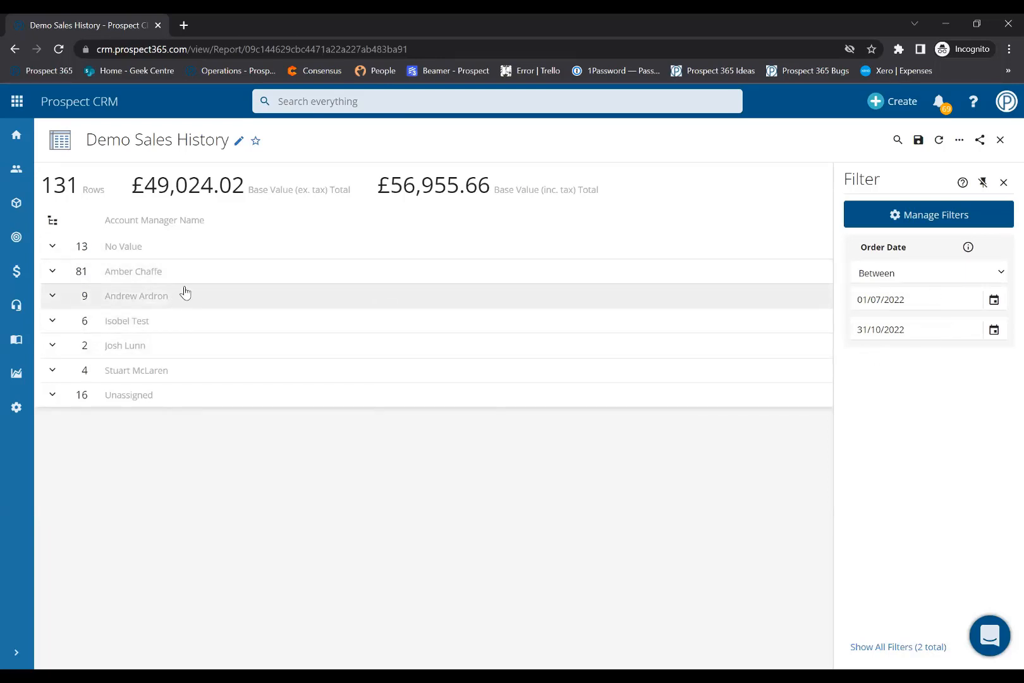
pyautogui.click(961, 139)
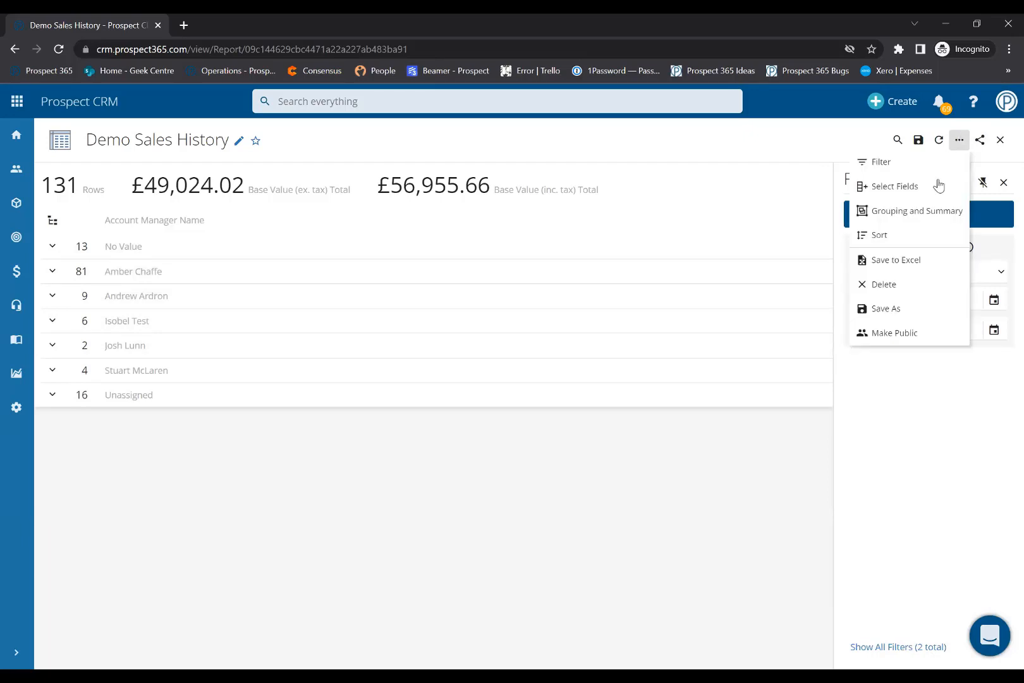
pyautogui.click(912, 211)
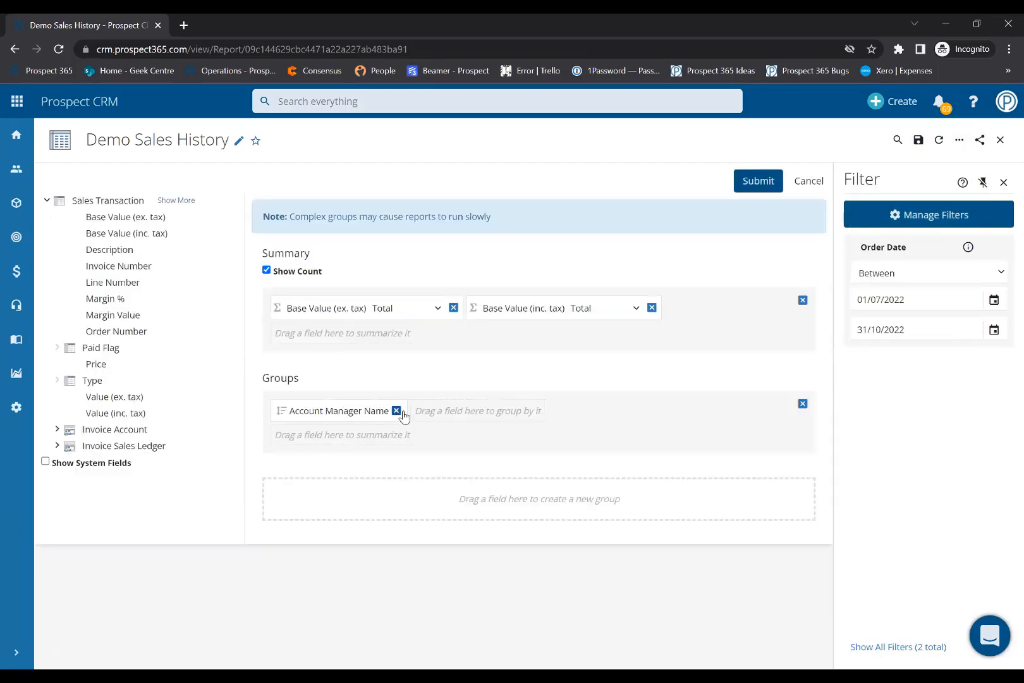
pyautogui.click(397, 411)
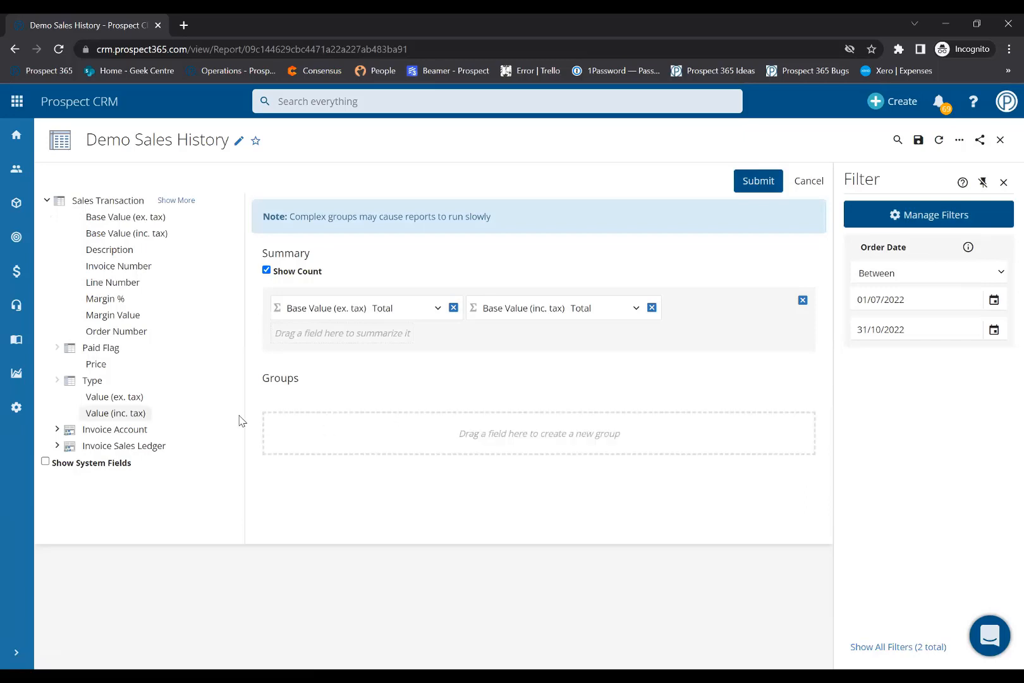
# Step: Group Demo Sales History by the industry description of the invoice account's default company and apply the grouping
pyautogui.click(57, 429)
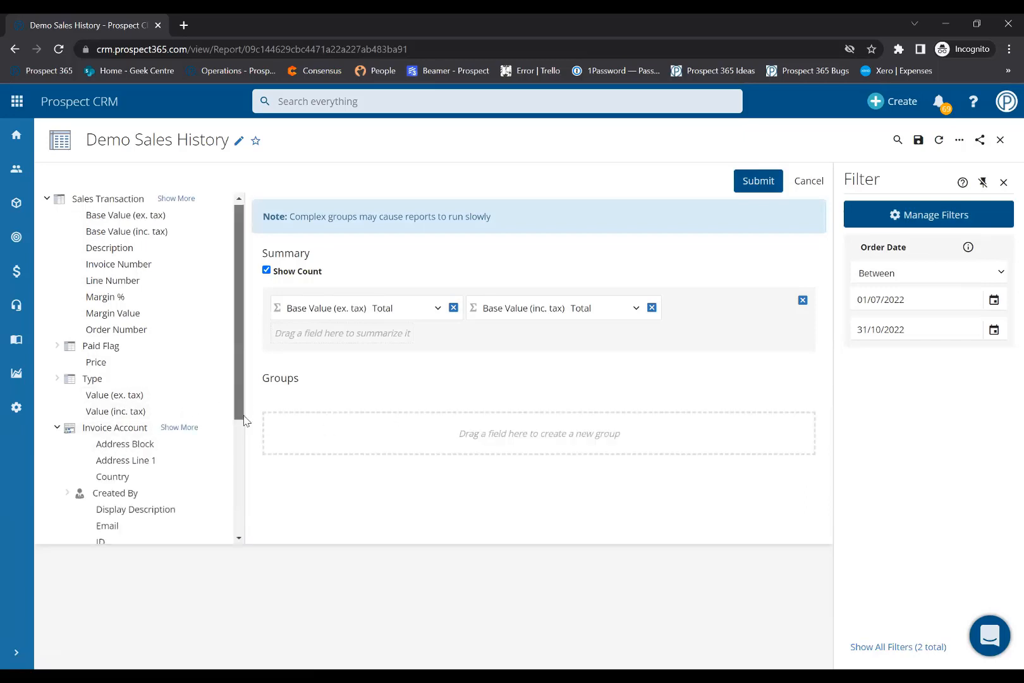
pyautogui.moveTo(240, 379); pyautogui.dragTo(243, 493)
pyautogui.click(67, 472)
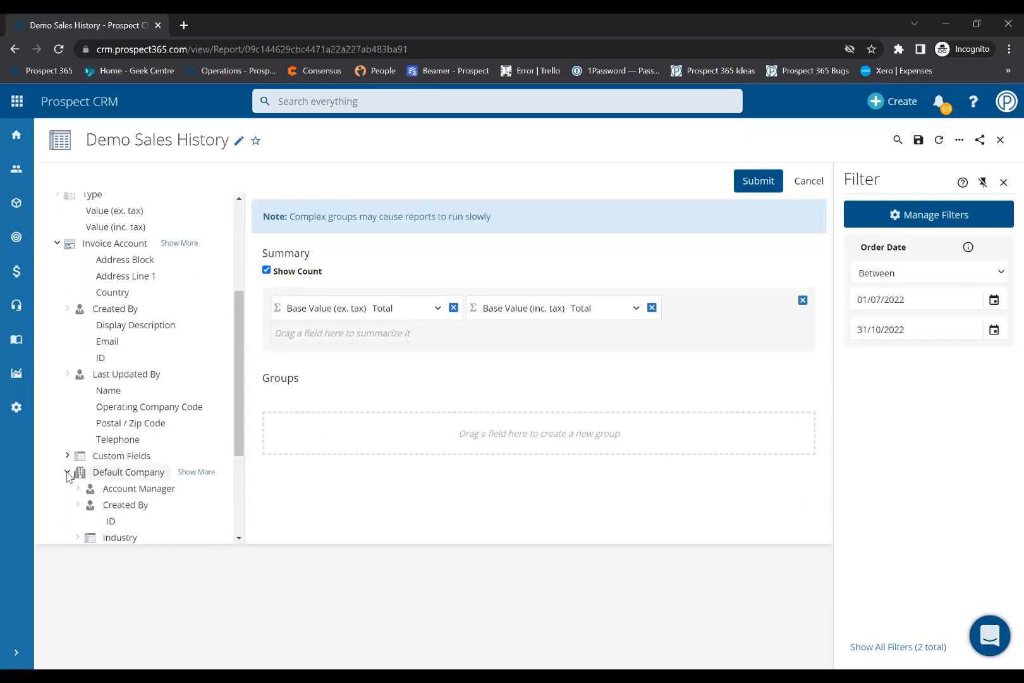
pyautogui.moveTo(241, 392); pyautogui.dragTo(244, 472)
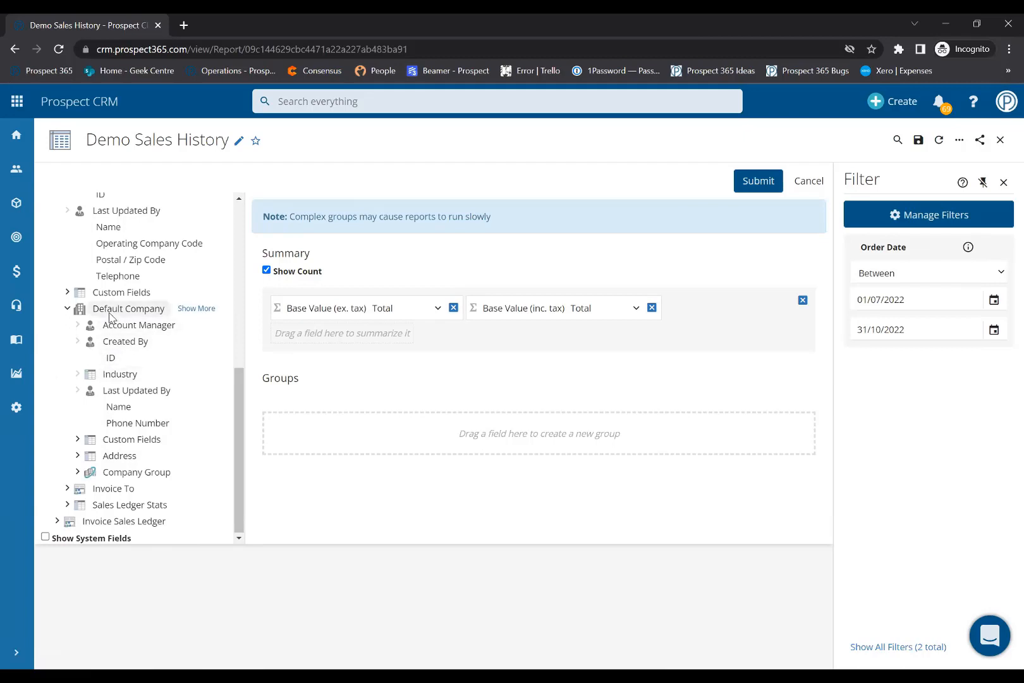
pyautogui.click(89, 377)
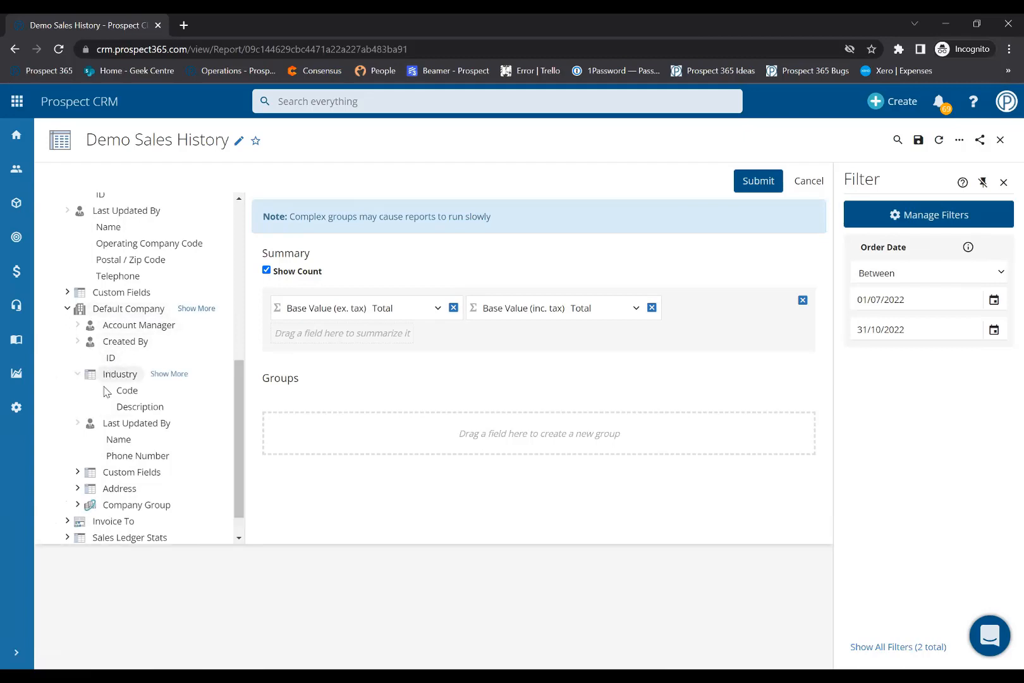
pyautogui.moveTo(133, 411); pyautogui.dragTo(443, 431)
pyautogui.click(758, 180)
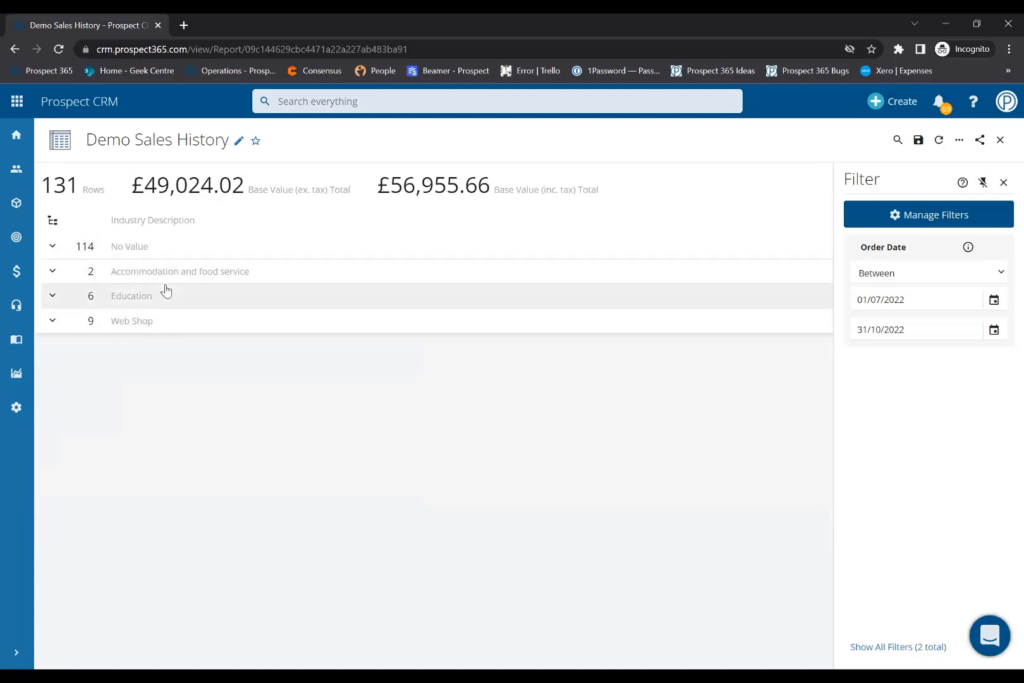
# Step: Close Demo Sales History and start a new report based on the Company entity, continuing to its field selection
pyautogui.click(1005, 140)
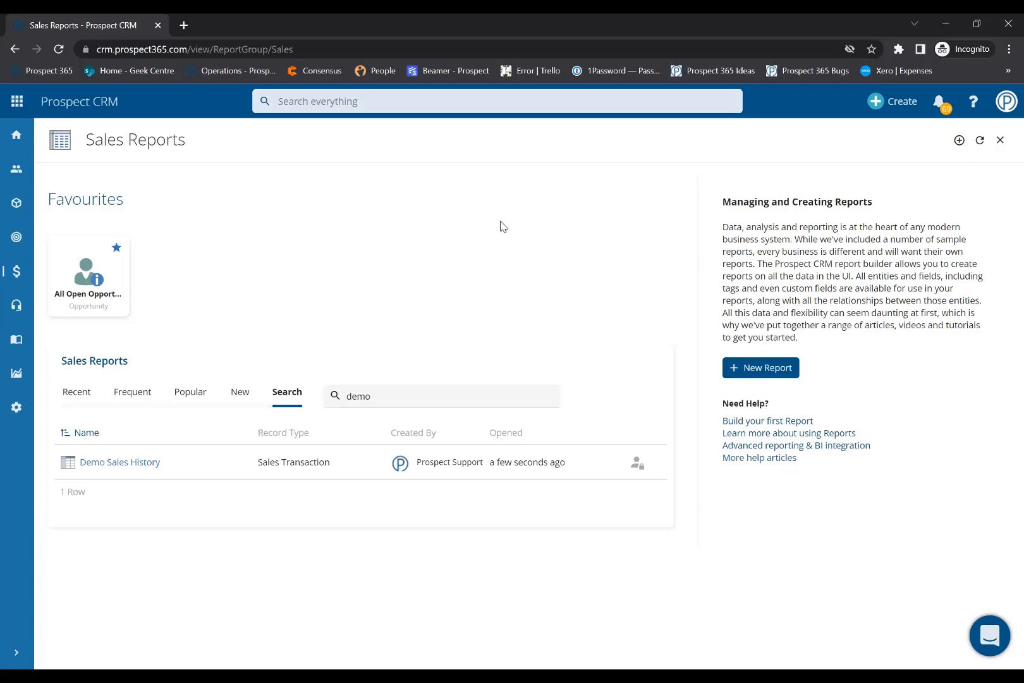
pyautogui.click(884, 104)
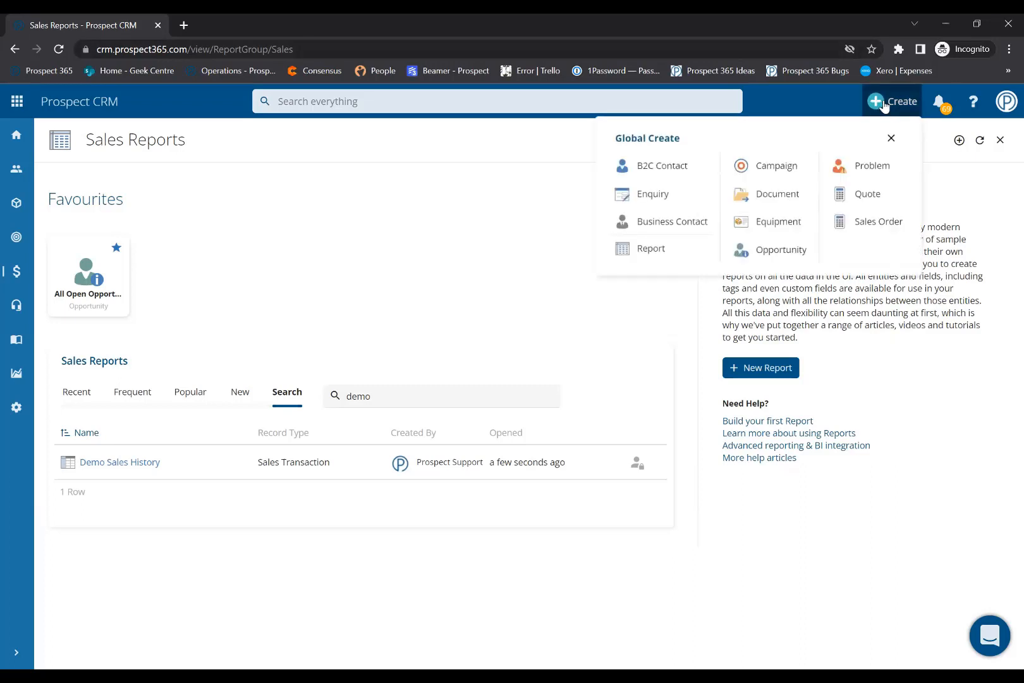
pyautogui.click(679, 257)
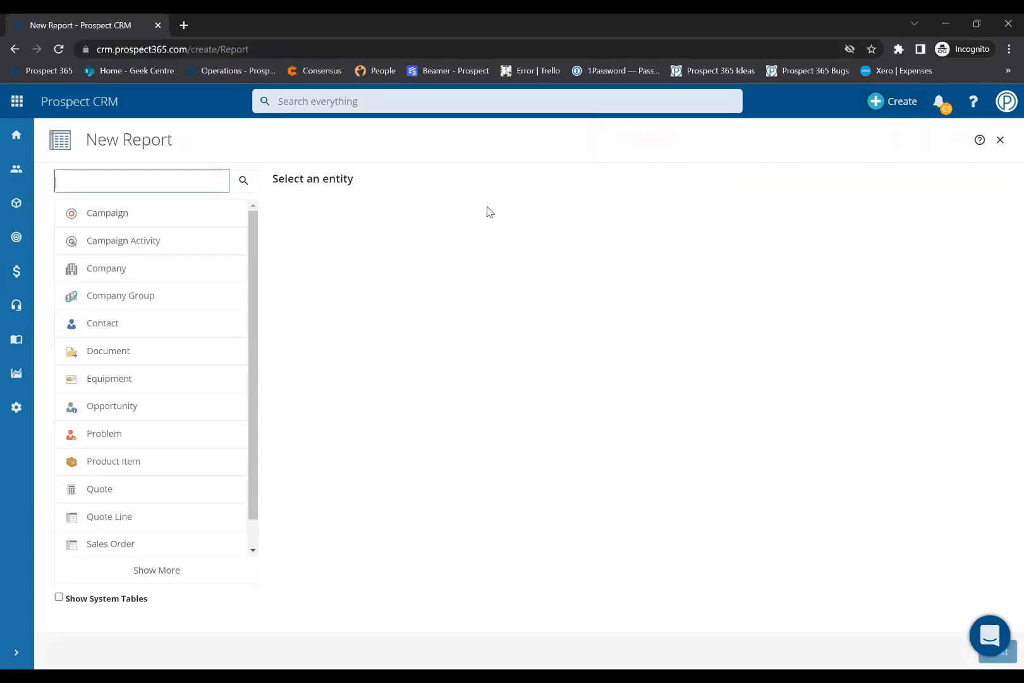
pyautogui.click(135, 184)
pyautogui.click(112, 270)
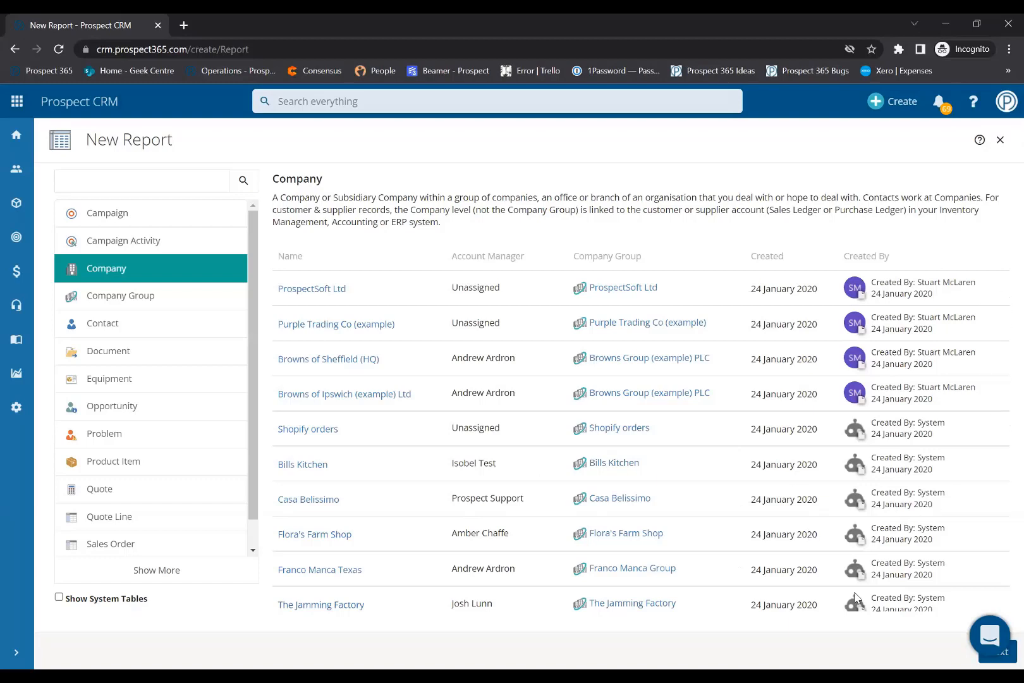
pyautogui.click(1002, 653)
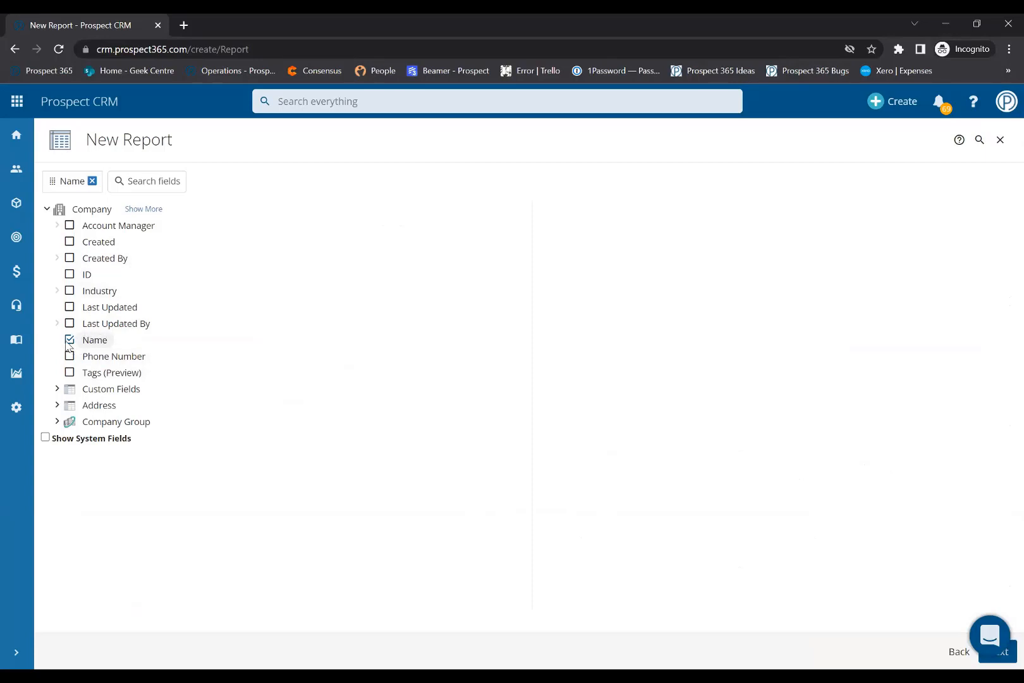
# Step: Add the account manager's Name field to the new Company report
pyautogui.click(57, 226)
pyautogui.click(76, 275)
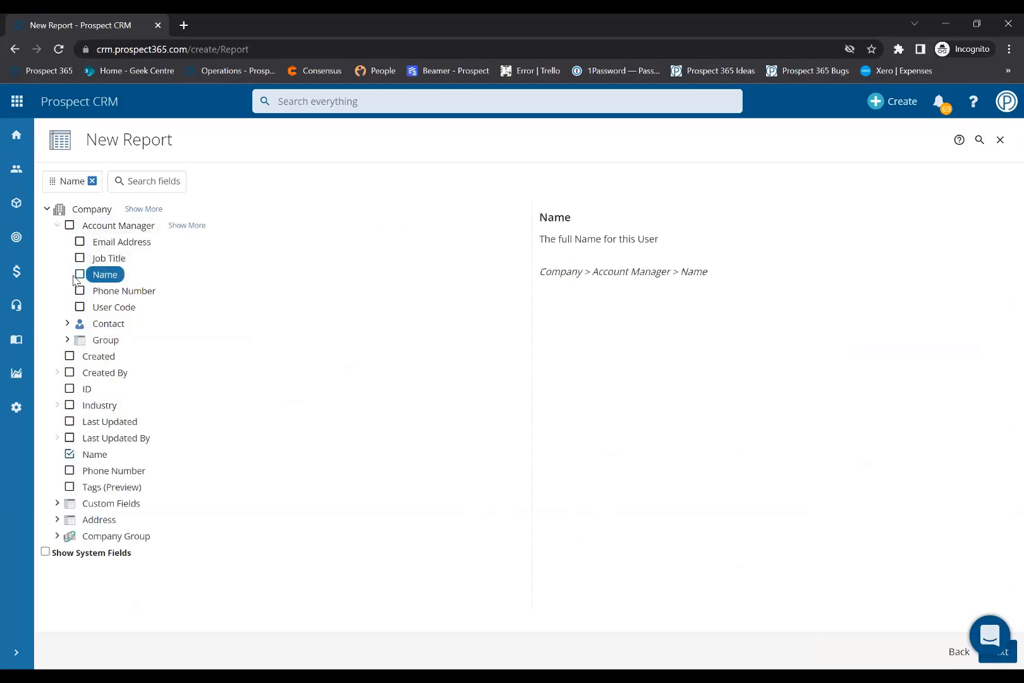
pyautogui.click(80, 275)
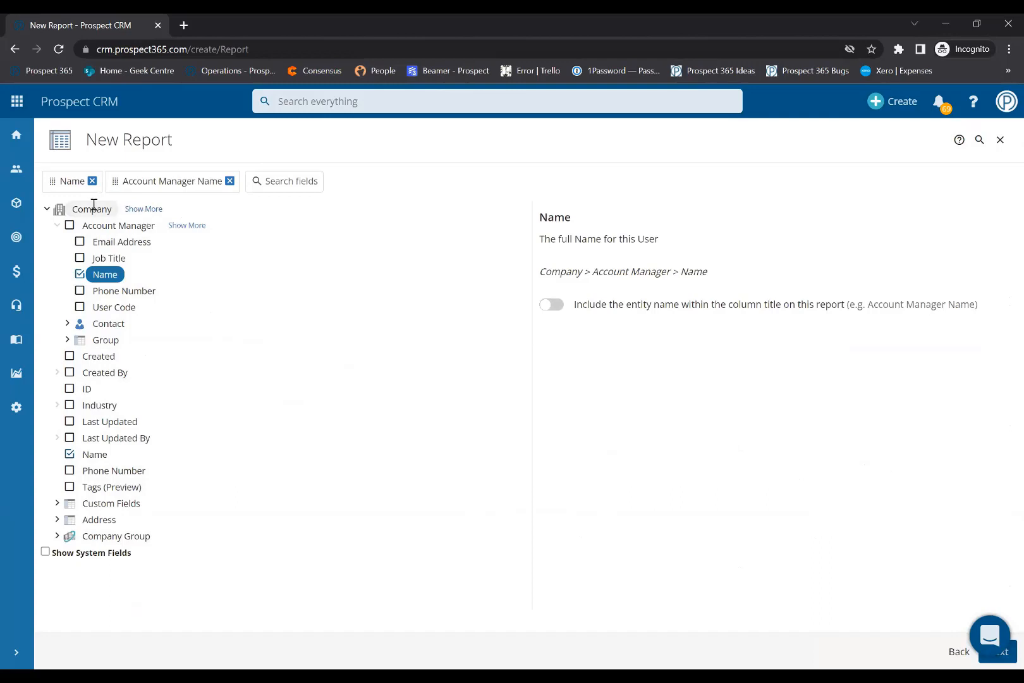
# Step: Show all Company fields and add the Turnover field to the report
pyautogui.click(152, 209)
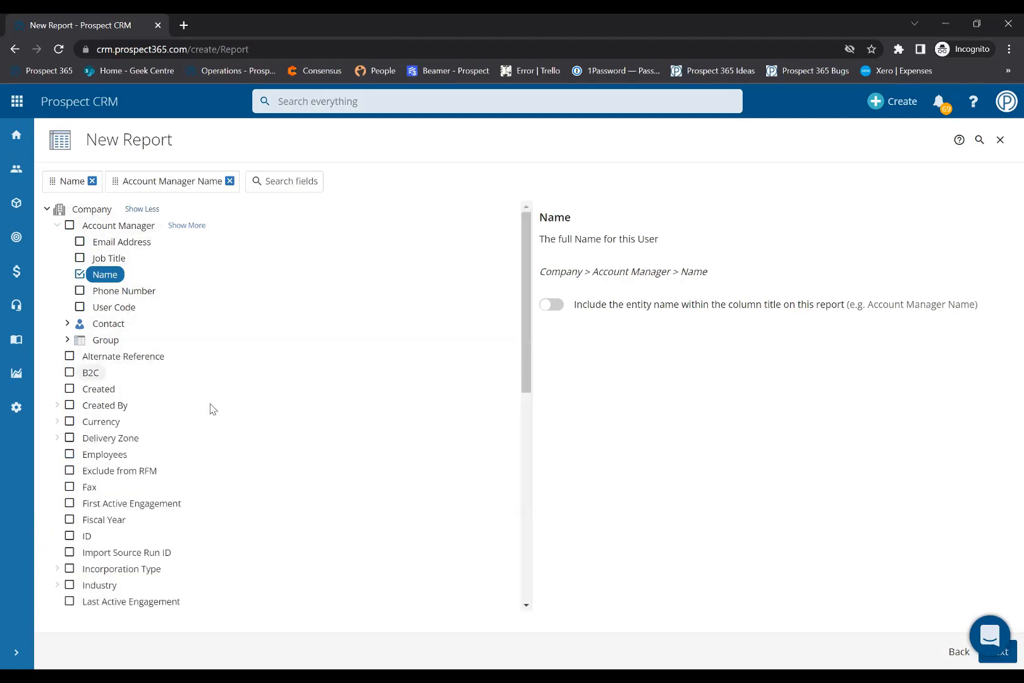
pyautogui.moveTo(523, 348); pyautogui.dragTo(544, 499)
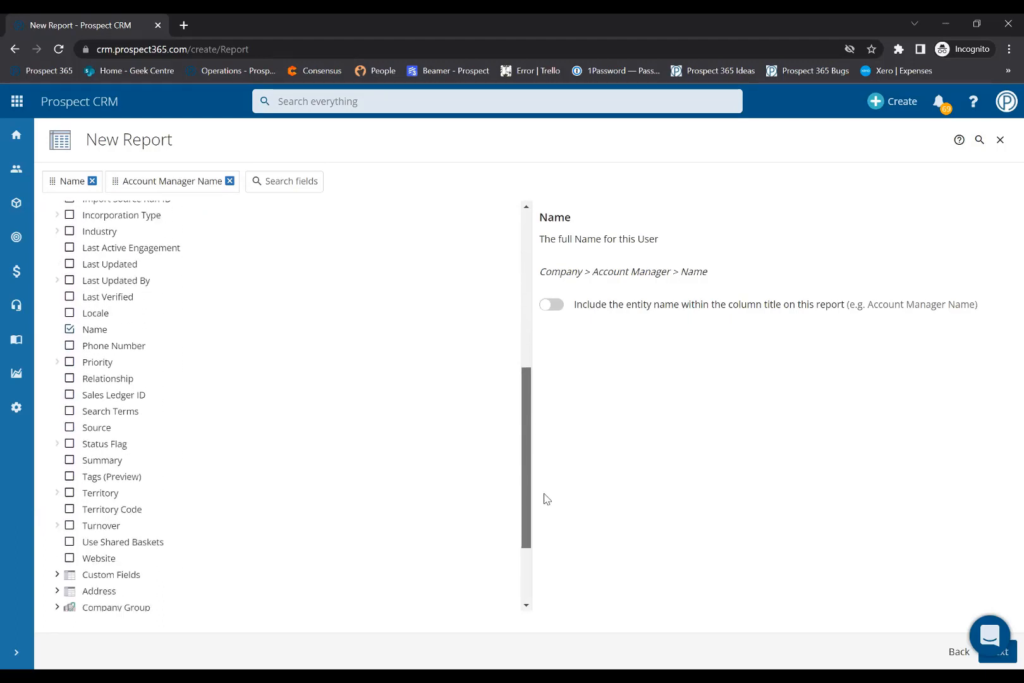
pyautogui.click(57, 525)
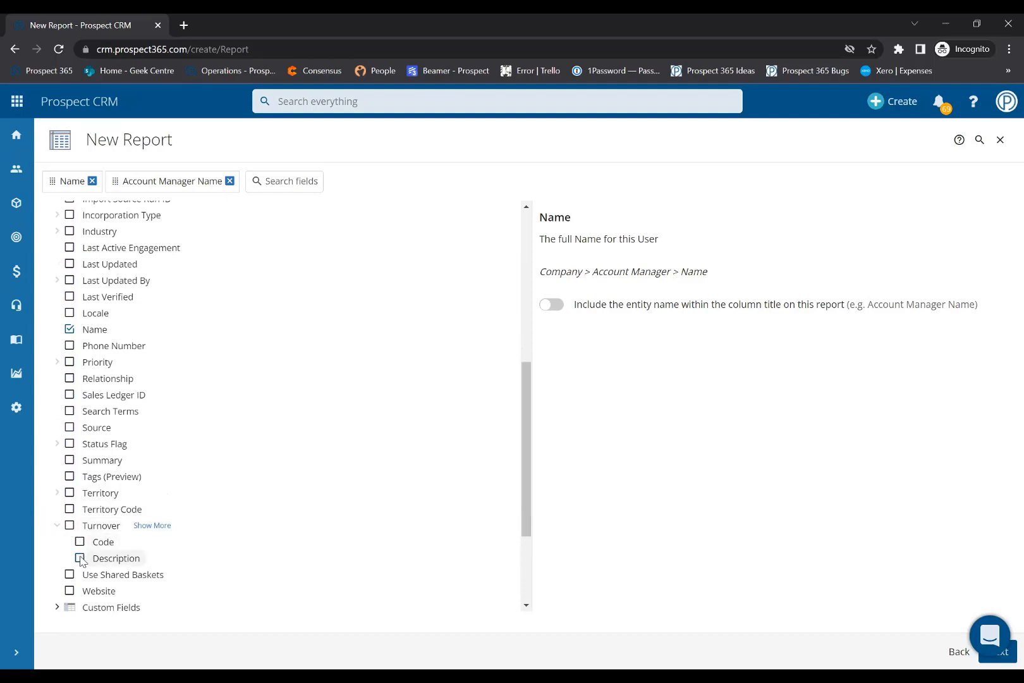
pyautogui.click(70, 525)
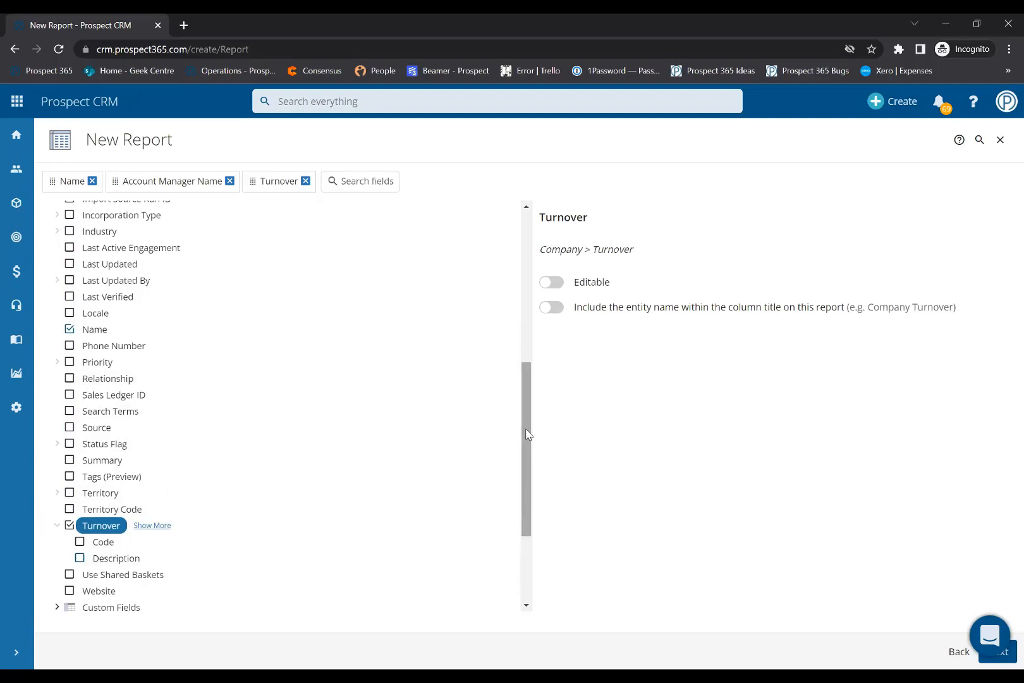
# Step: Search the Company fields for "average" and add Turnover > Average Value to the report
pyautogui.moveTo(527, 405); pyautogui.dragTo(525, 260)
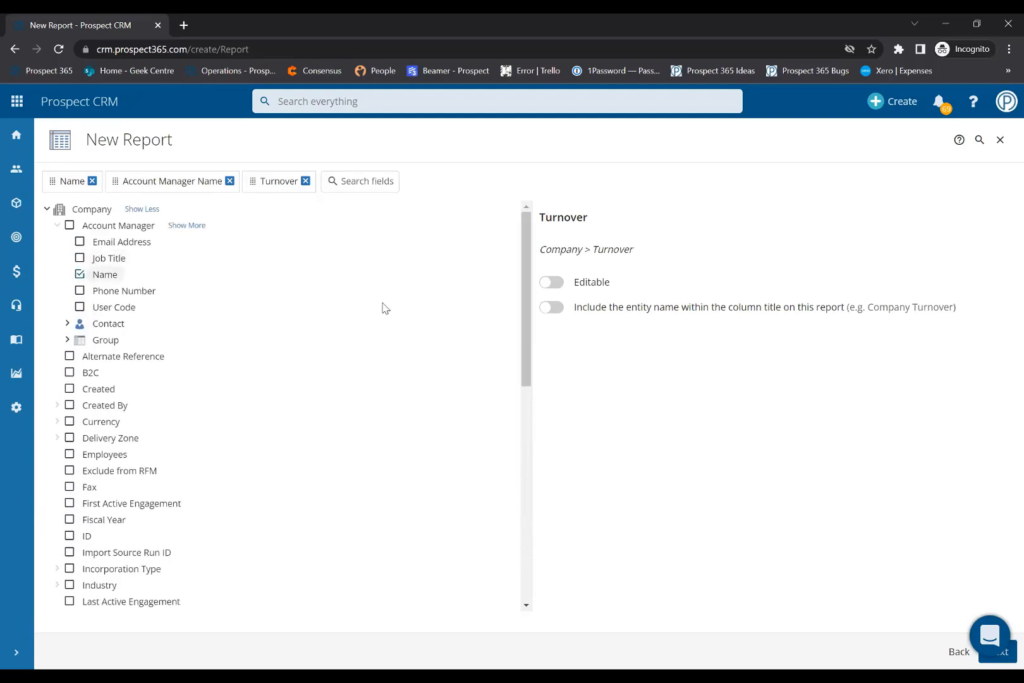
pyautogui.click(362, 185)
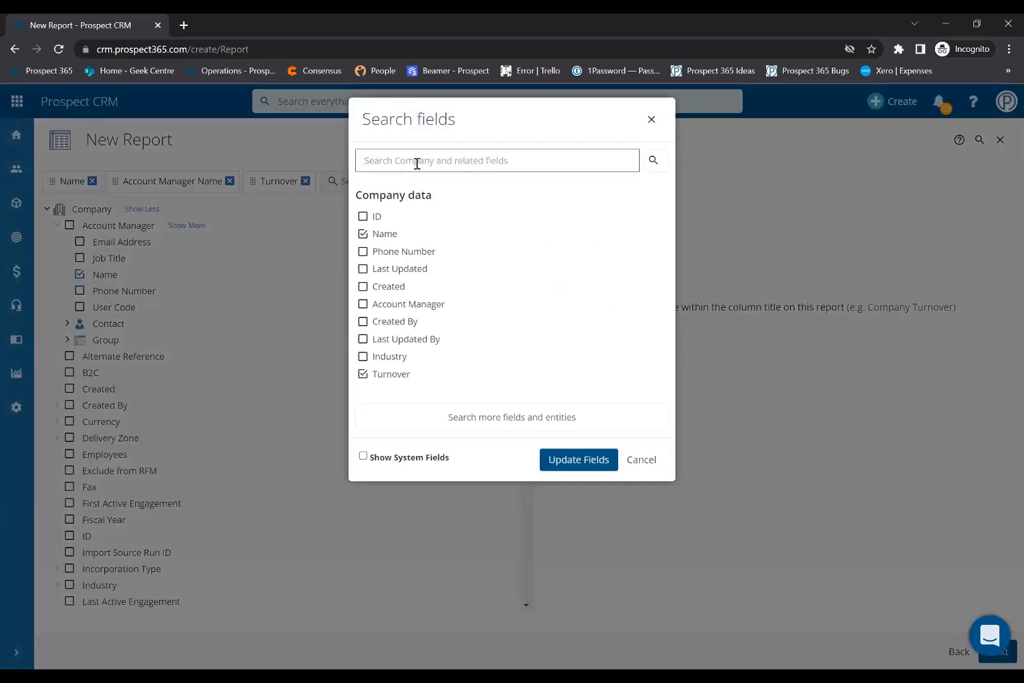
pyautogui.write('average')
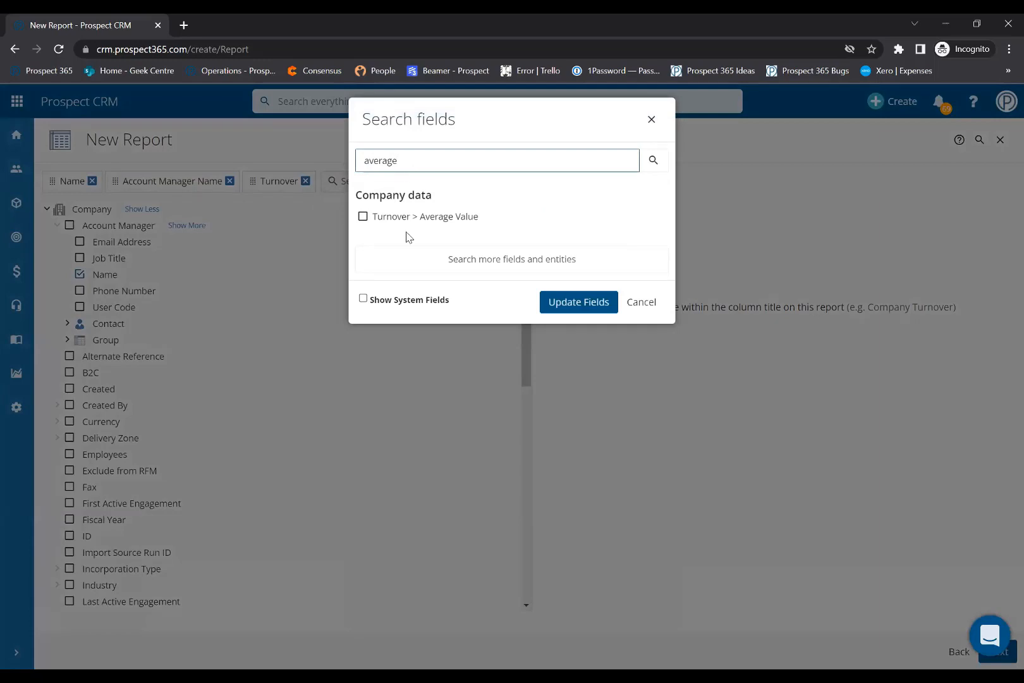
pyautogui.click(363, 217)
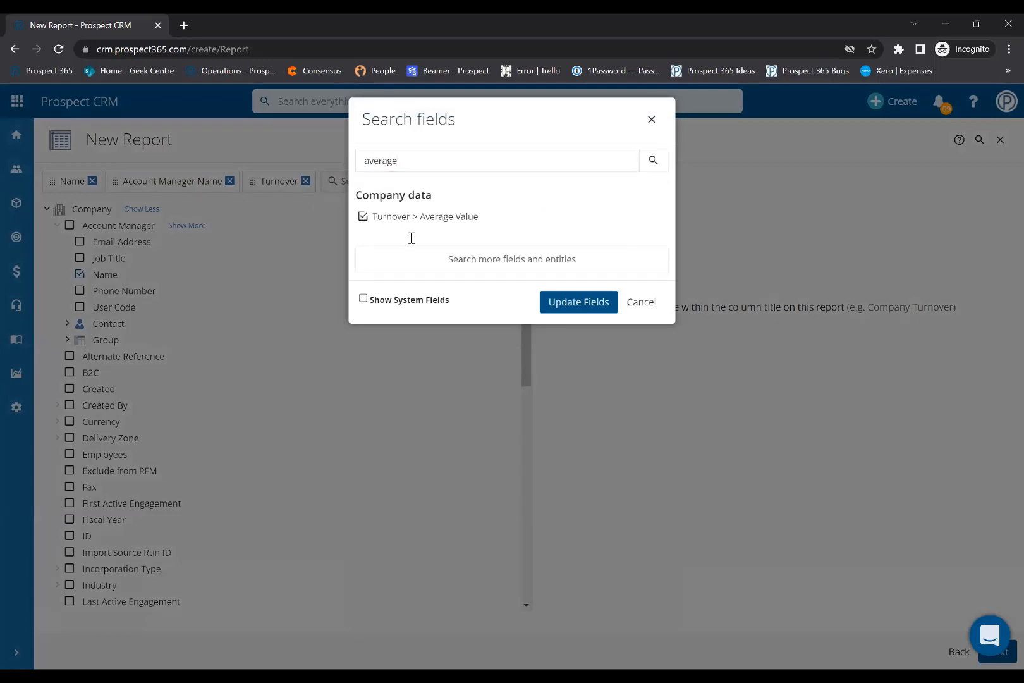
pyautogui.click(577, 309)
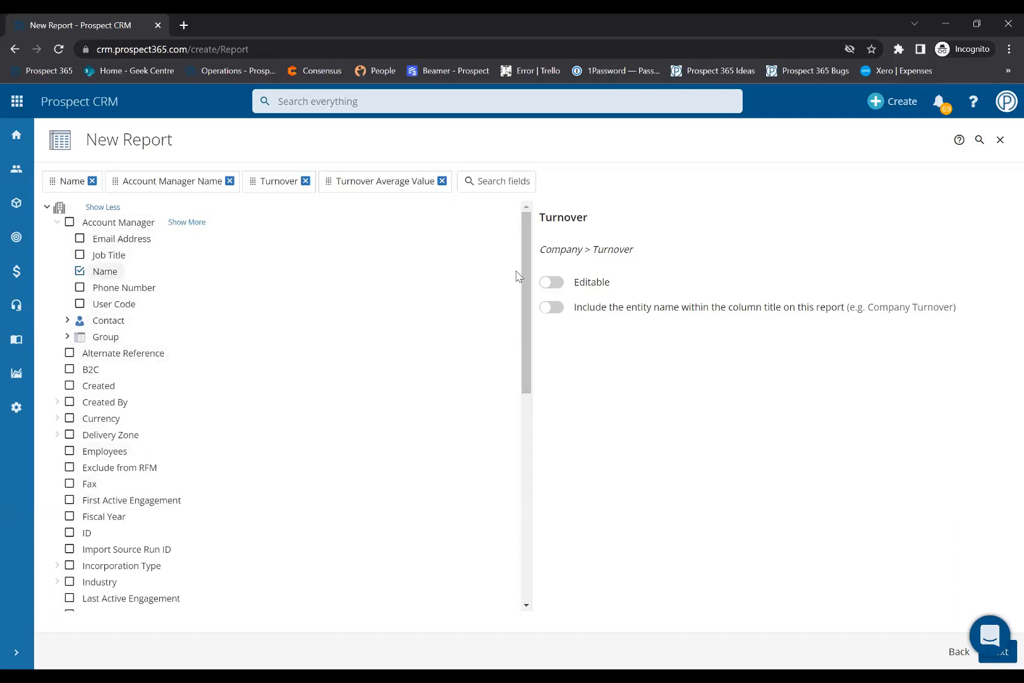
# Step: Reduce the Company field list, add the Industry Description field, and generate the report with the selected columns
pyautogui.click(94, 208)
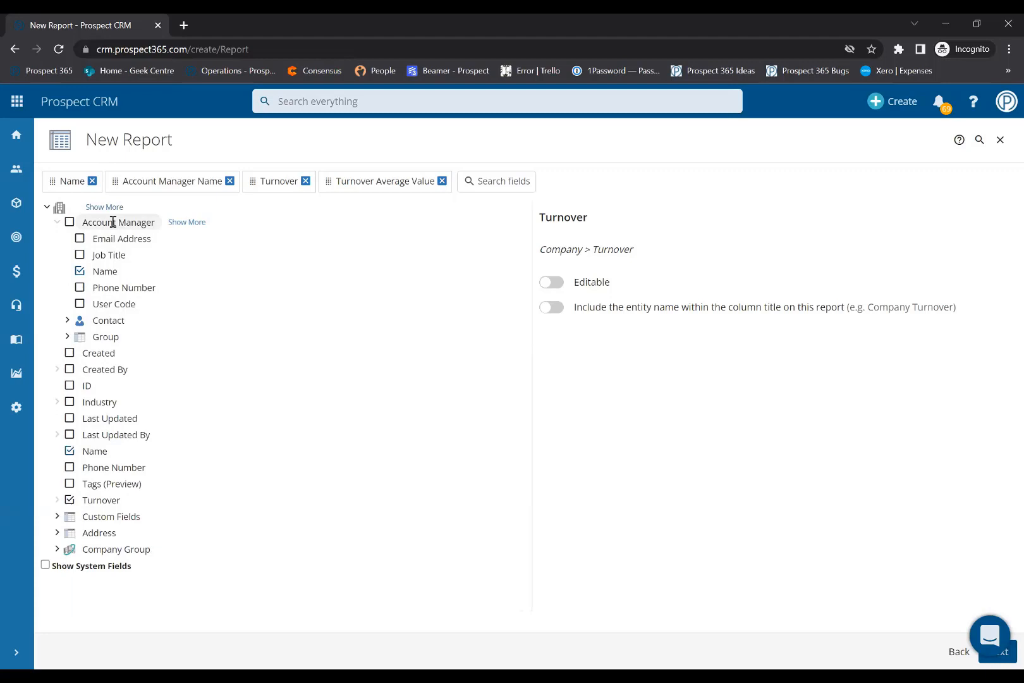
pyautogui.click(56, 223)
pyautogui.click(47, 207)
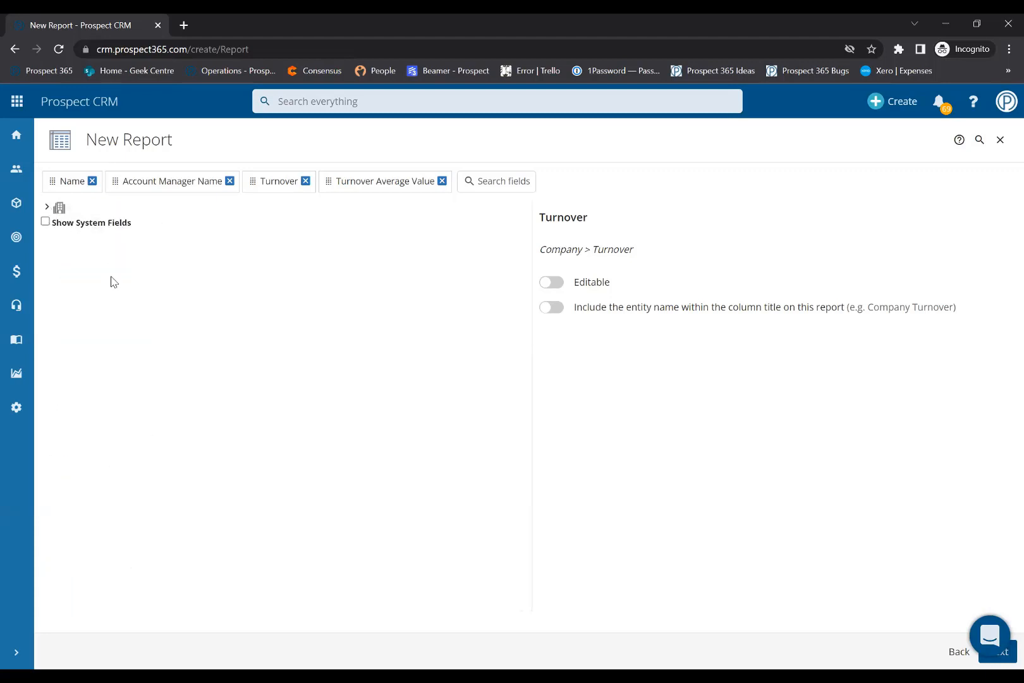
pyautogui.click(47, 208)
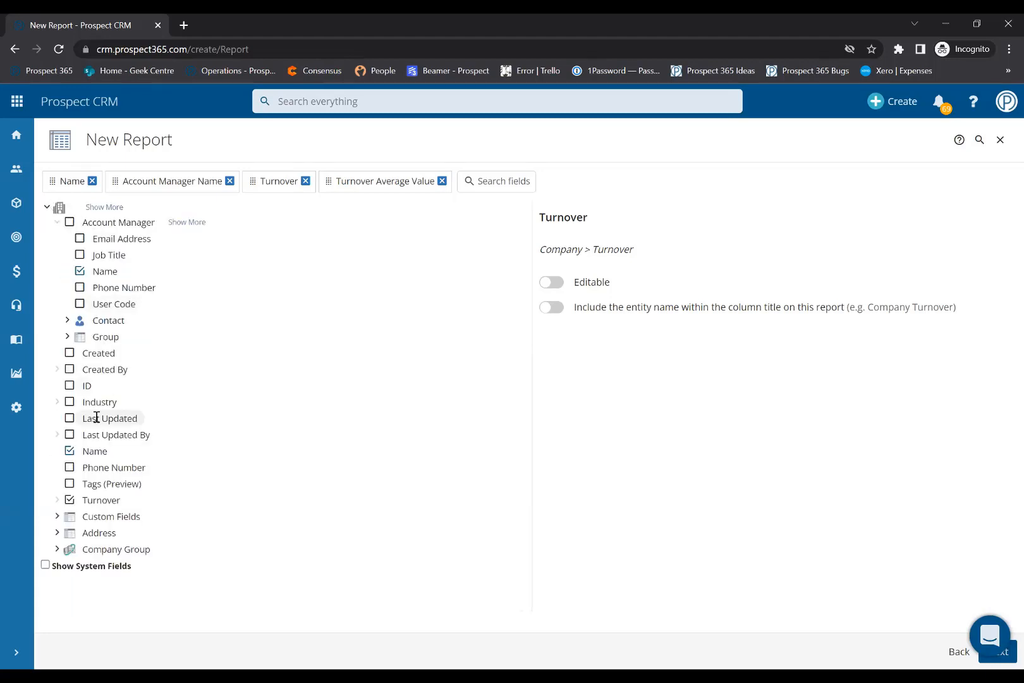
pyautogui.click(58, 402)
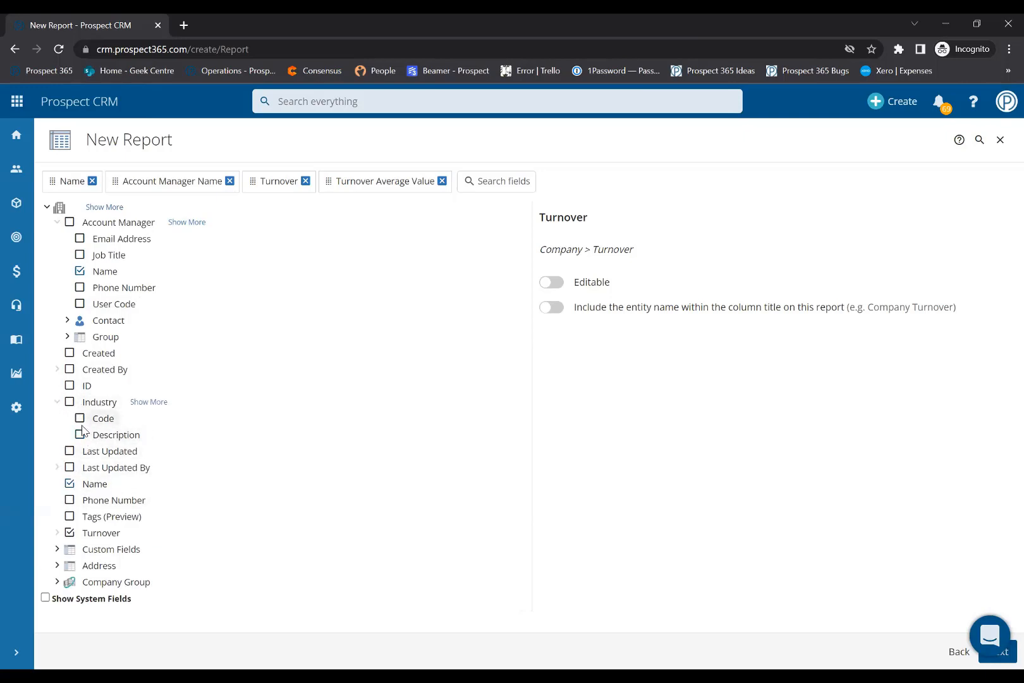
pyautogui.click(81, 435)
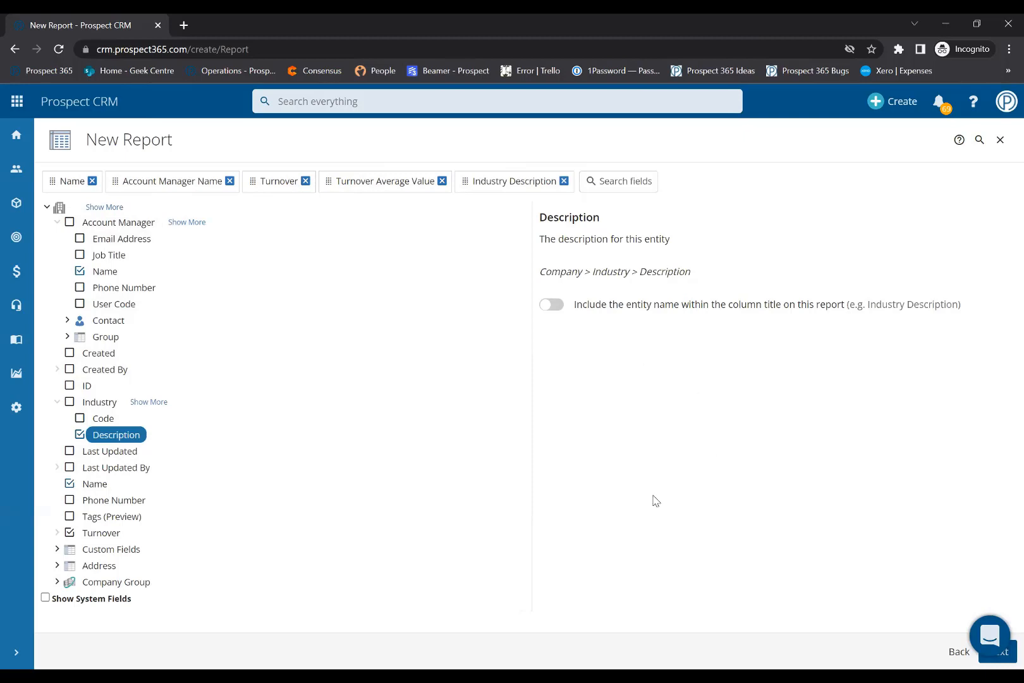
pyautogui.click(1005, 654)
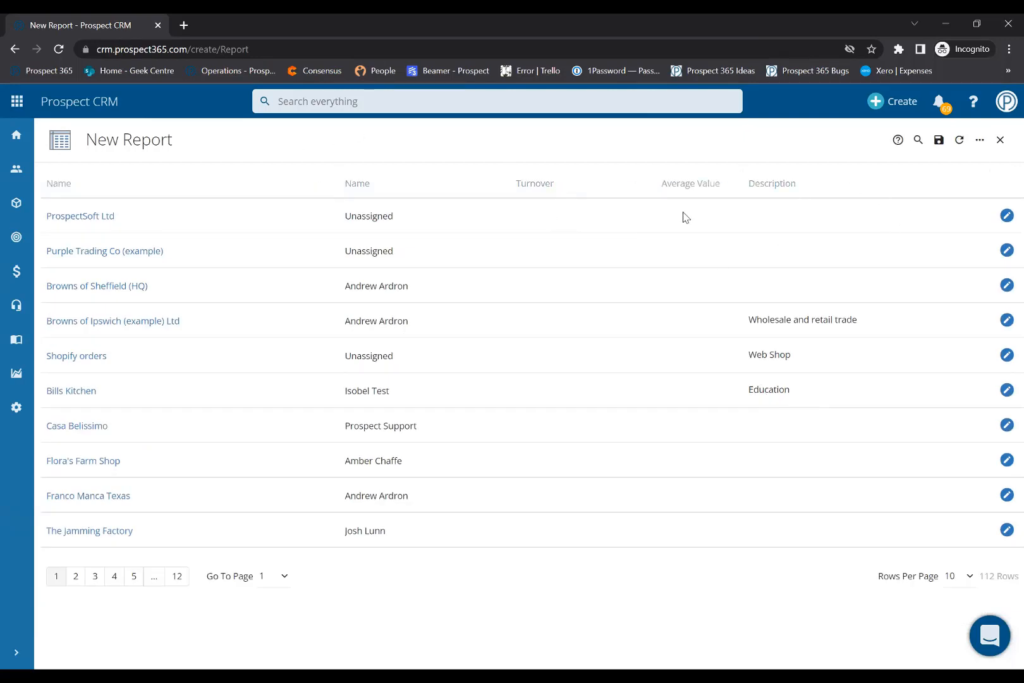
# Step: Open the report's filter field list, show all Company fields, and expand Default Sales Ledger and its Sales Ledger Stats
pyautogui.click(980, 139)
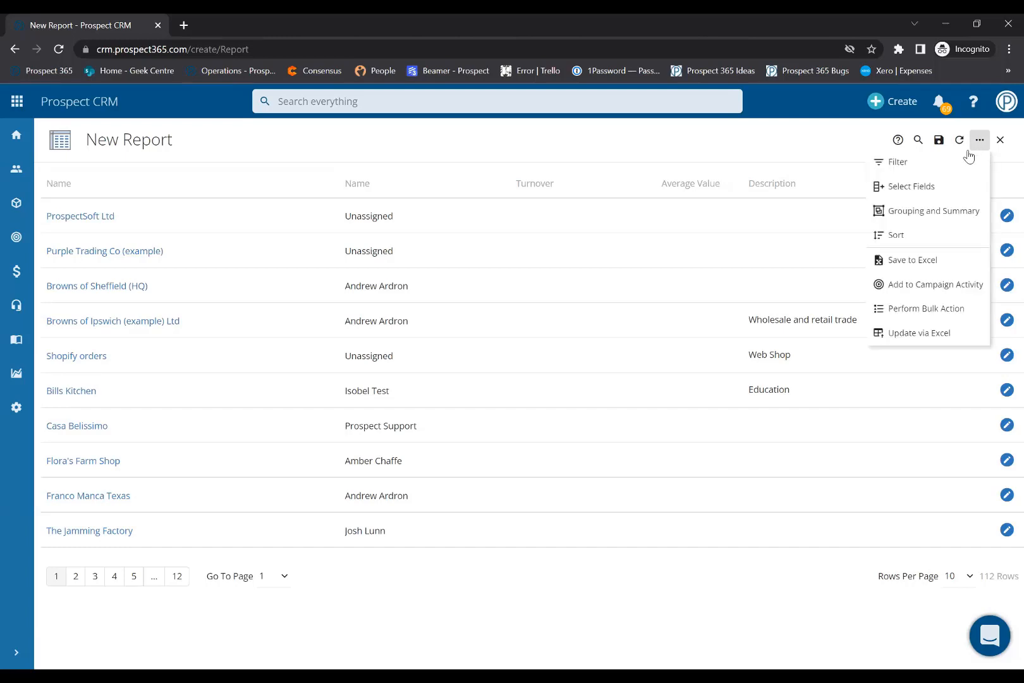
pyautogui.click(937, 164)
pyautogui.click(931, 147)
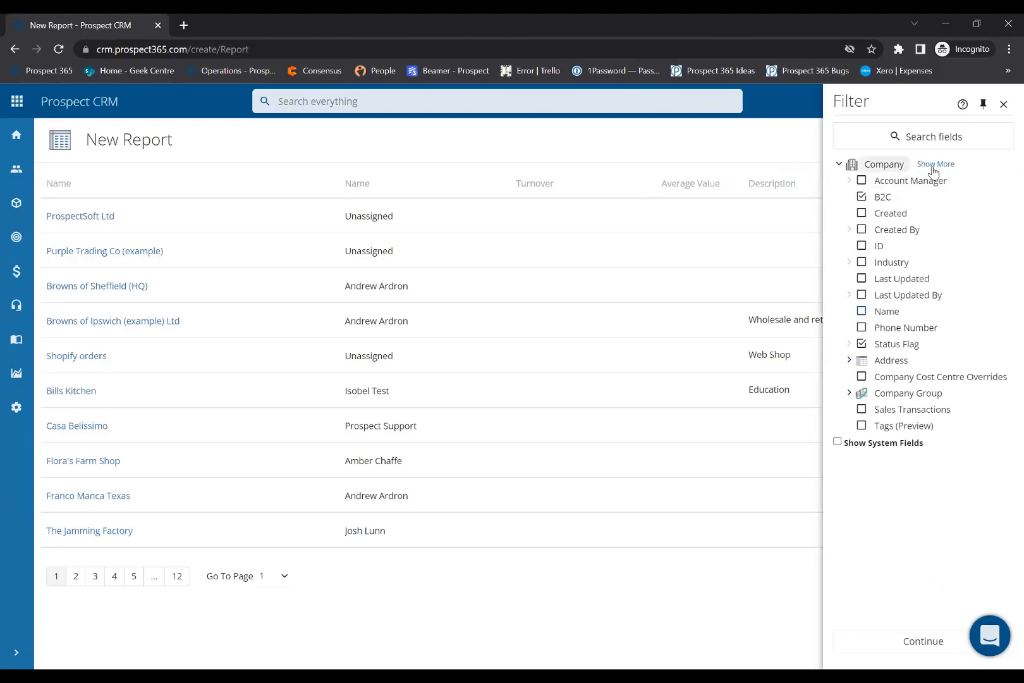
pyautogui.click(932, 166)
pyautogui.moveTo(1006, 180); pyautogui.dragTo(1005, 423)
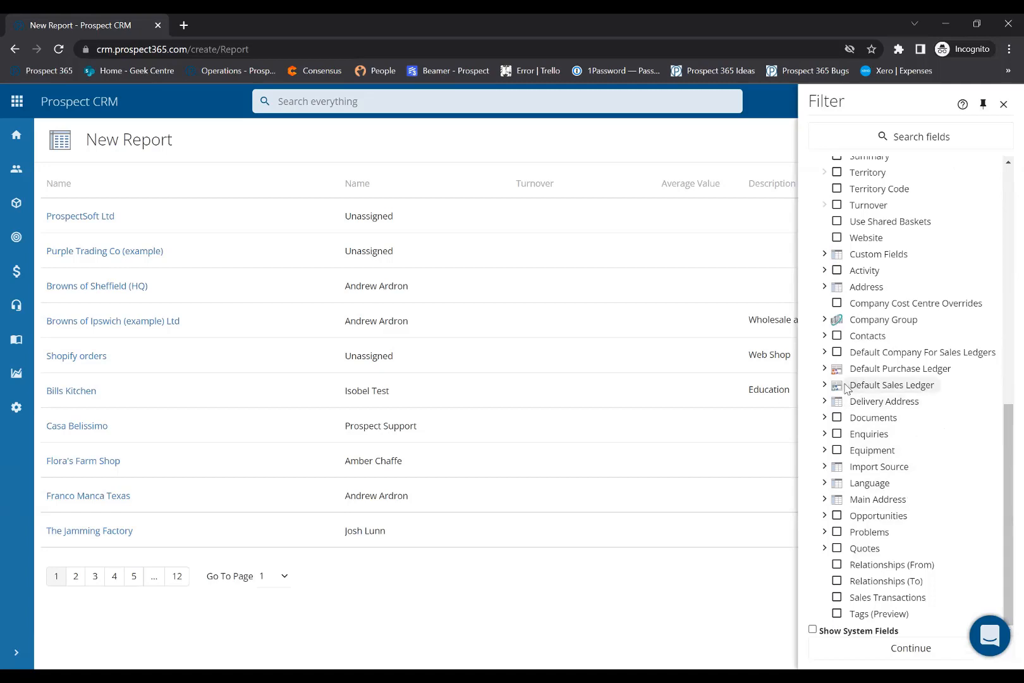
pyautogui.click(825, 385)
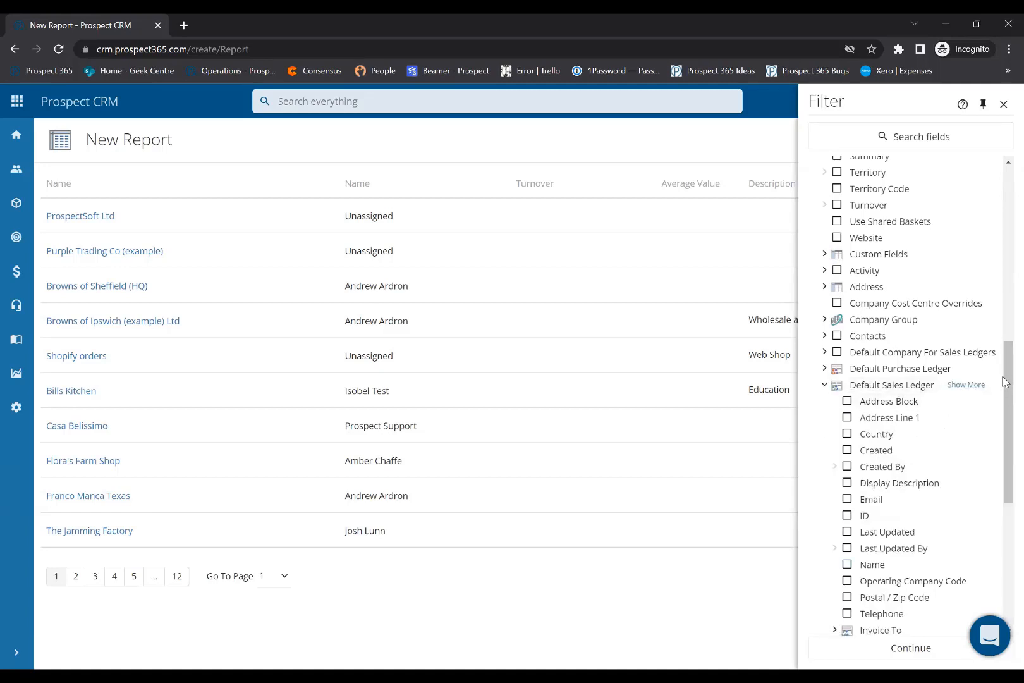
pyautogui.moveTo(1006, 382); pyautogui.dragTo(1005, 463)
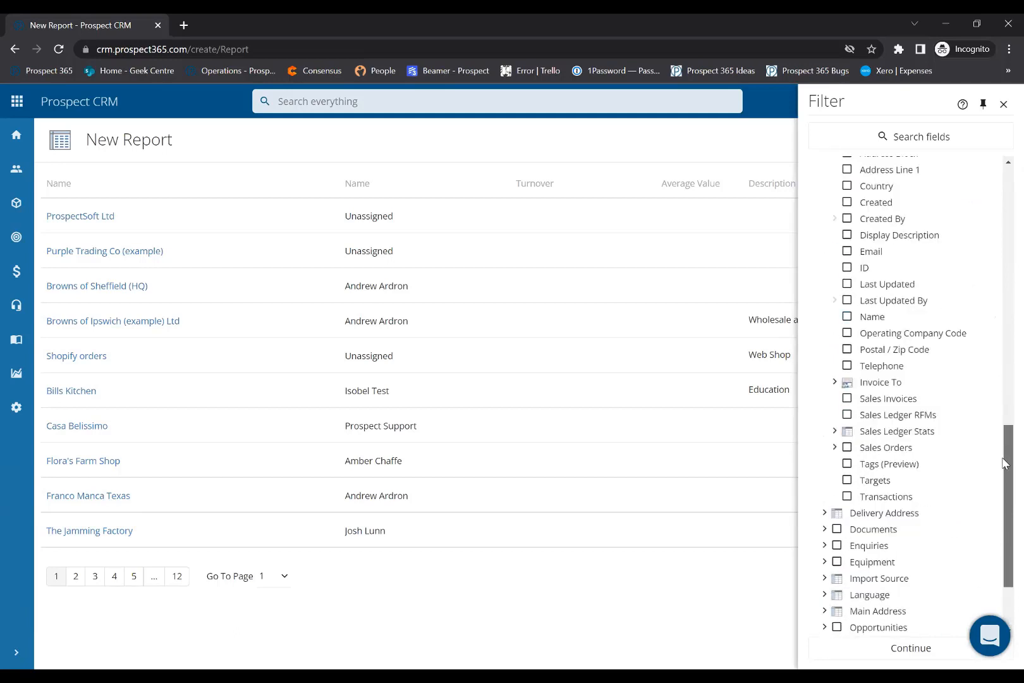
pyautogui.click(835, 431)
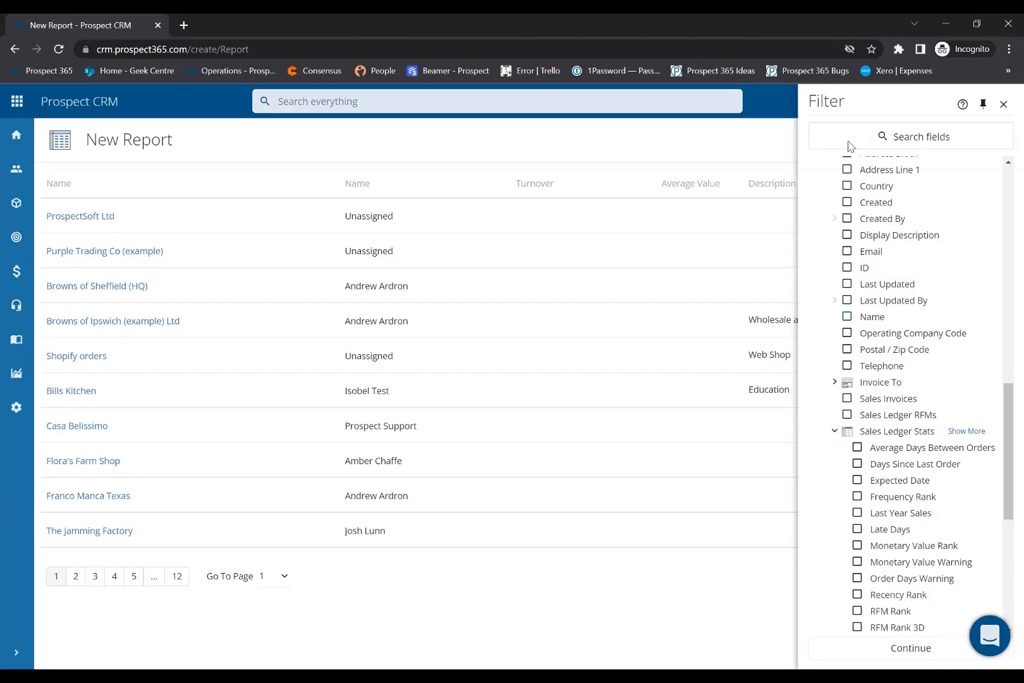
# Step: Search the filter fields for "rfm" and leave the search without selecting a field
pyautogui.click(917, 140)
pyautogui.write('rfm')
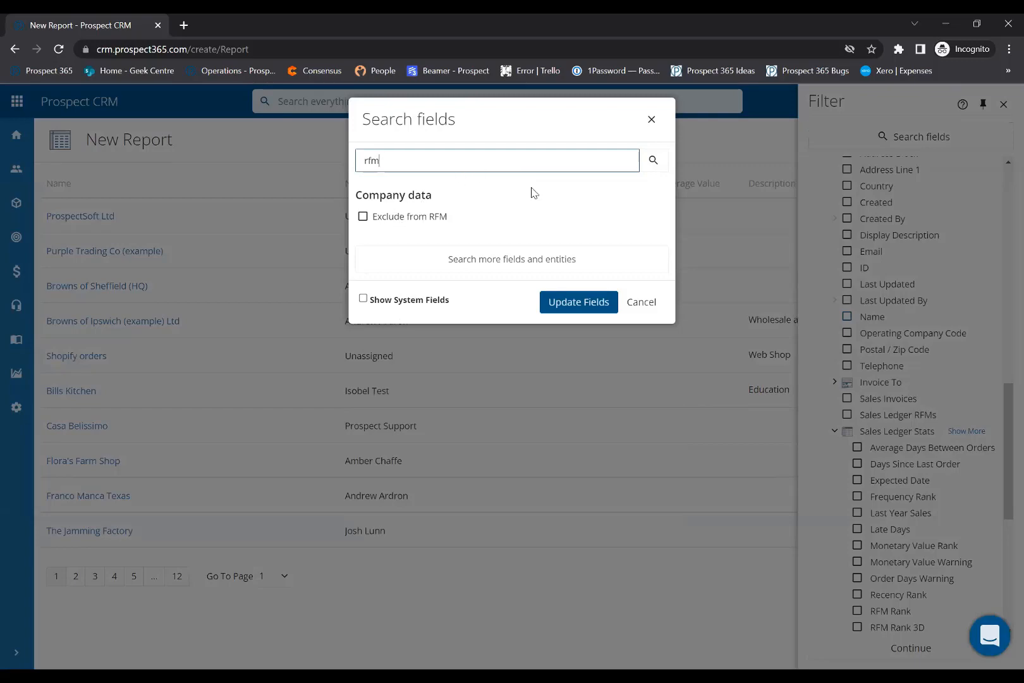
pyautogui.click(641, 302)
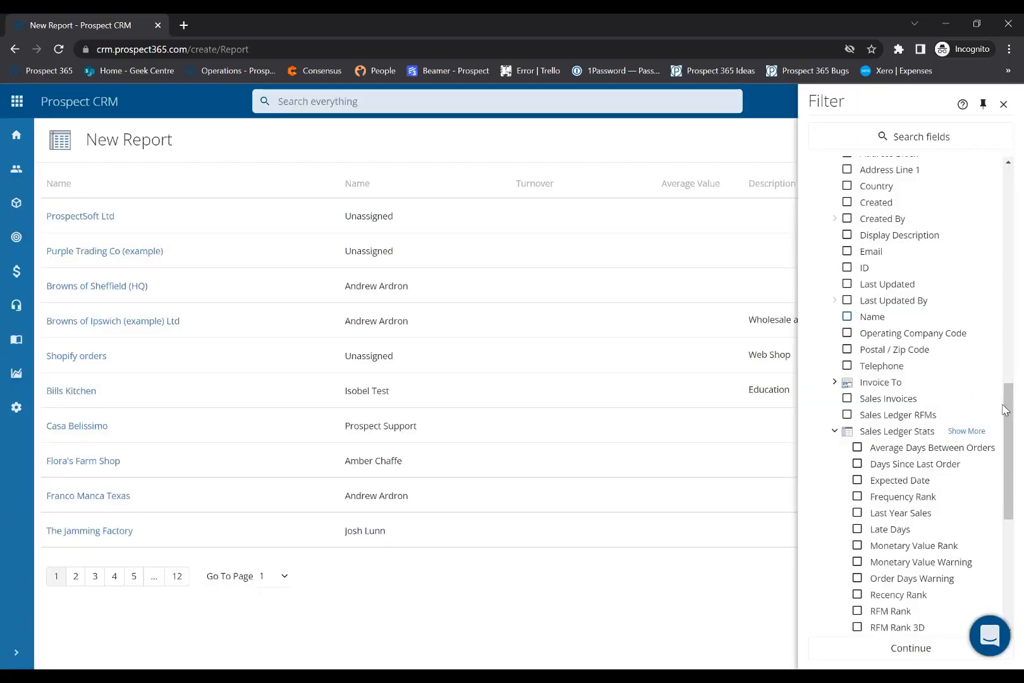
# Step: Try to add a filter on Default Sales Ledger > Sales Ledger Stats > RFM Rank, leaving its value blank
pyautogui.moveTo(1005, 409); pyautogui.dragTo(1006, 470)
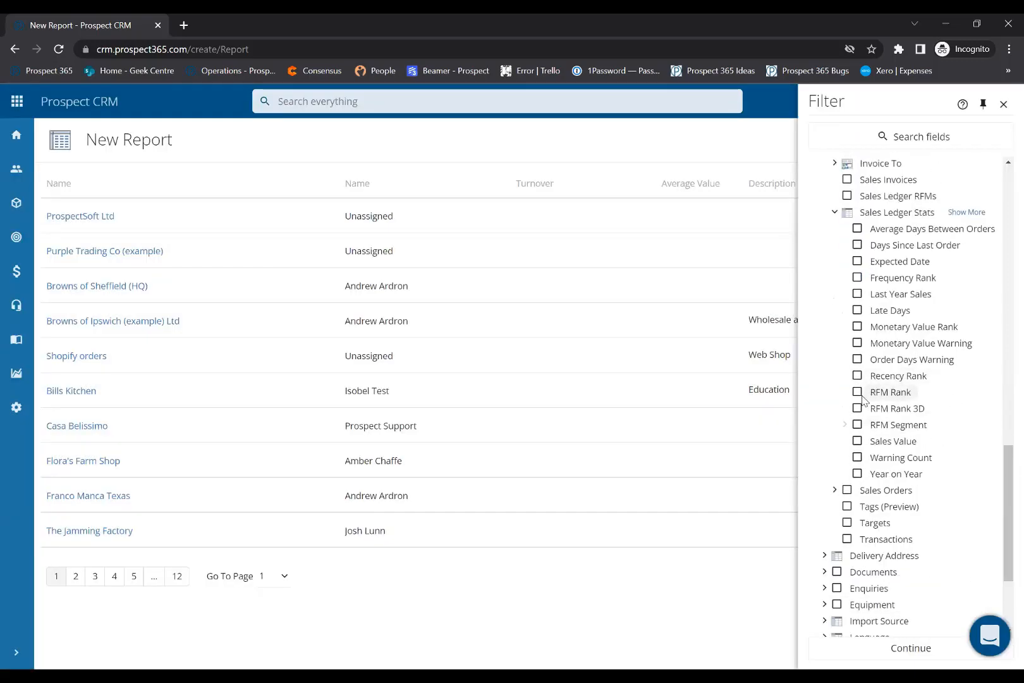
pyautogui.click(858, 392)
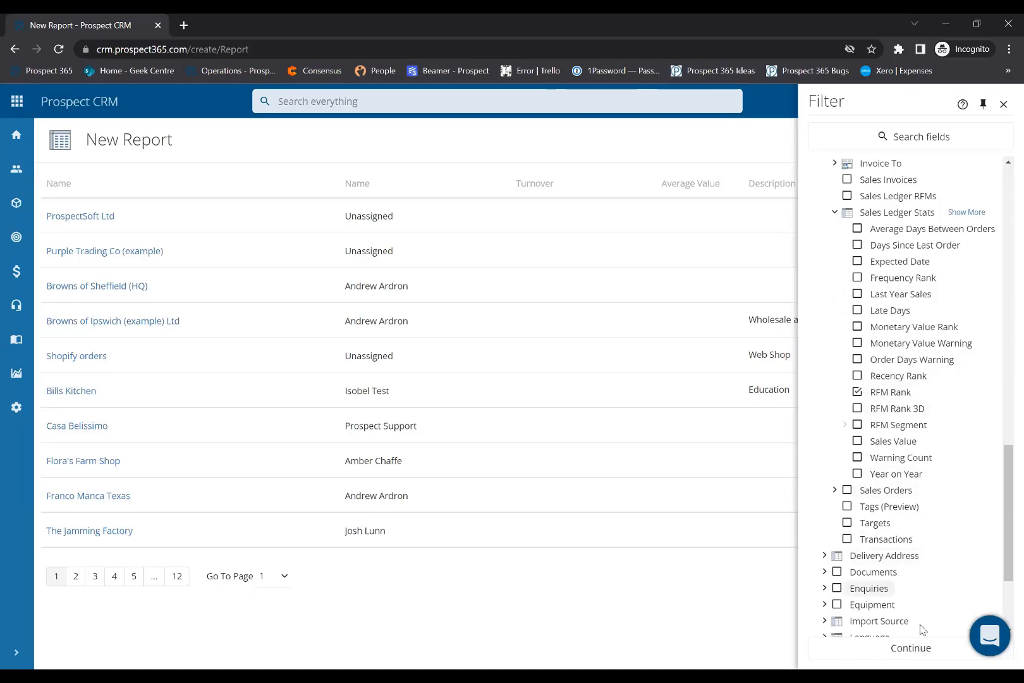
pyautogui.click(897, 647)
pyautogui.click(860, 425)
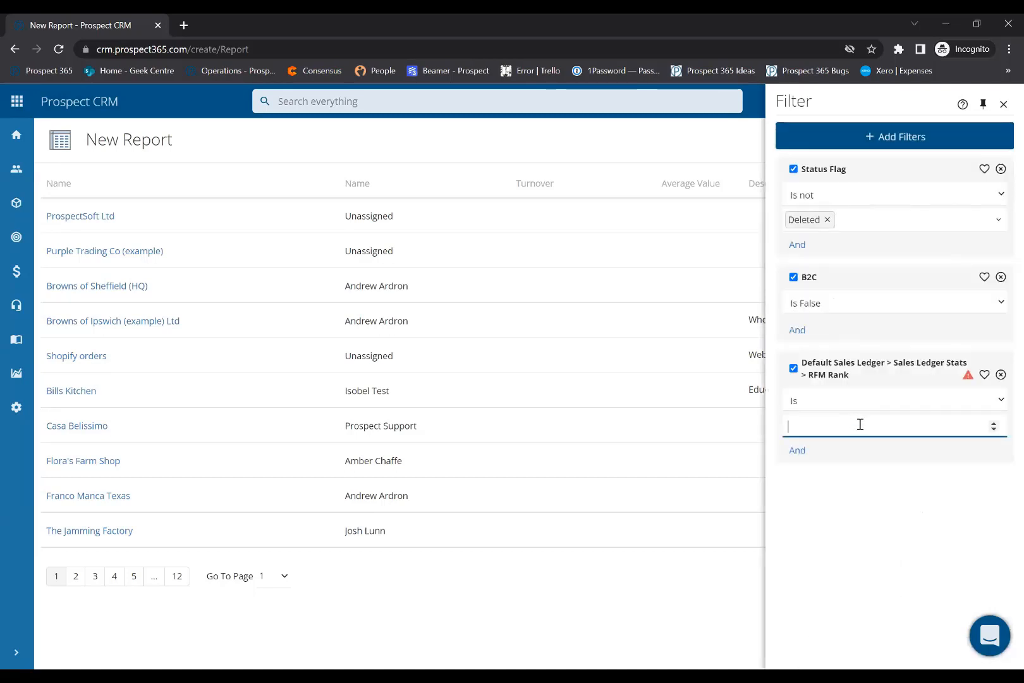
pyautogui.click(730, 146)
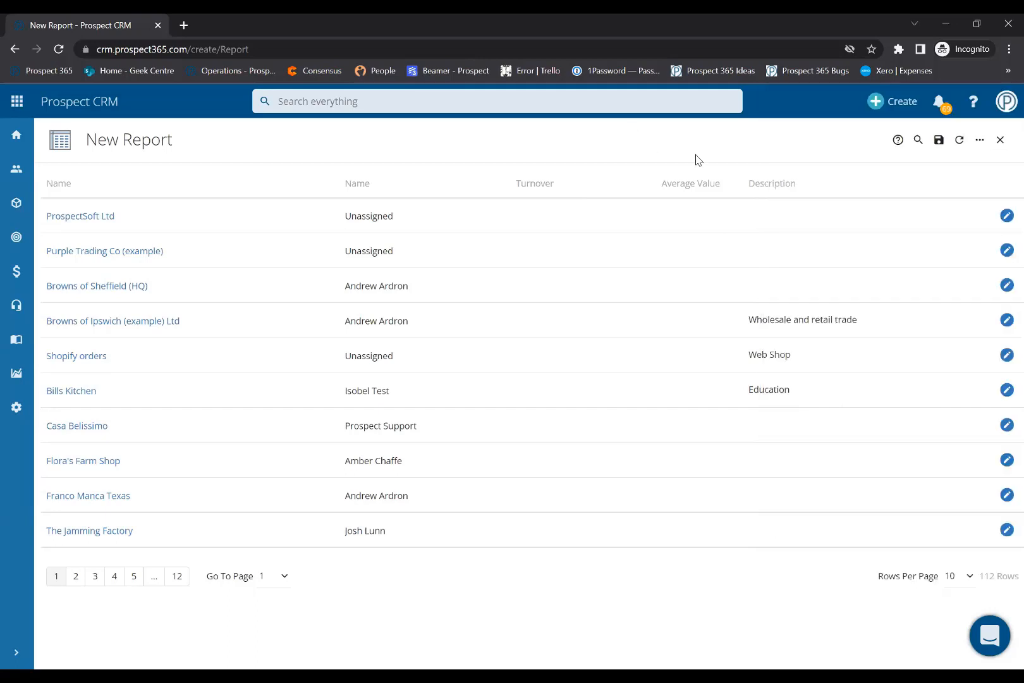
pyautogui.click(978, 141)
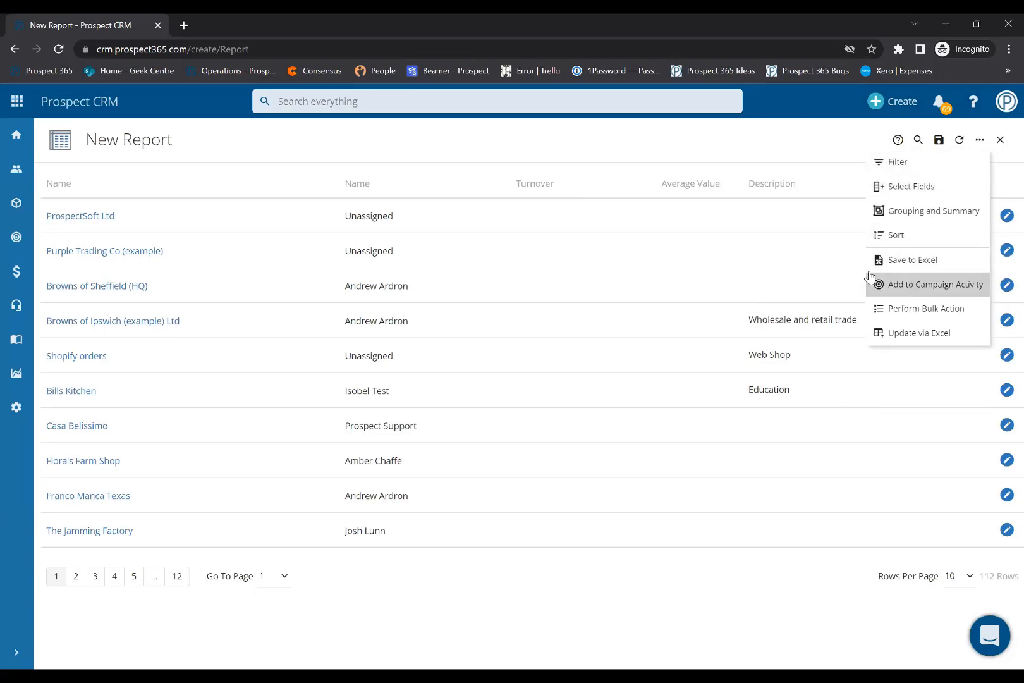
pyautogui.click(979, 141)
pyautogui.click(948, 165)
pyautogui.click(716, 134)
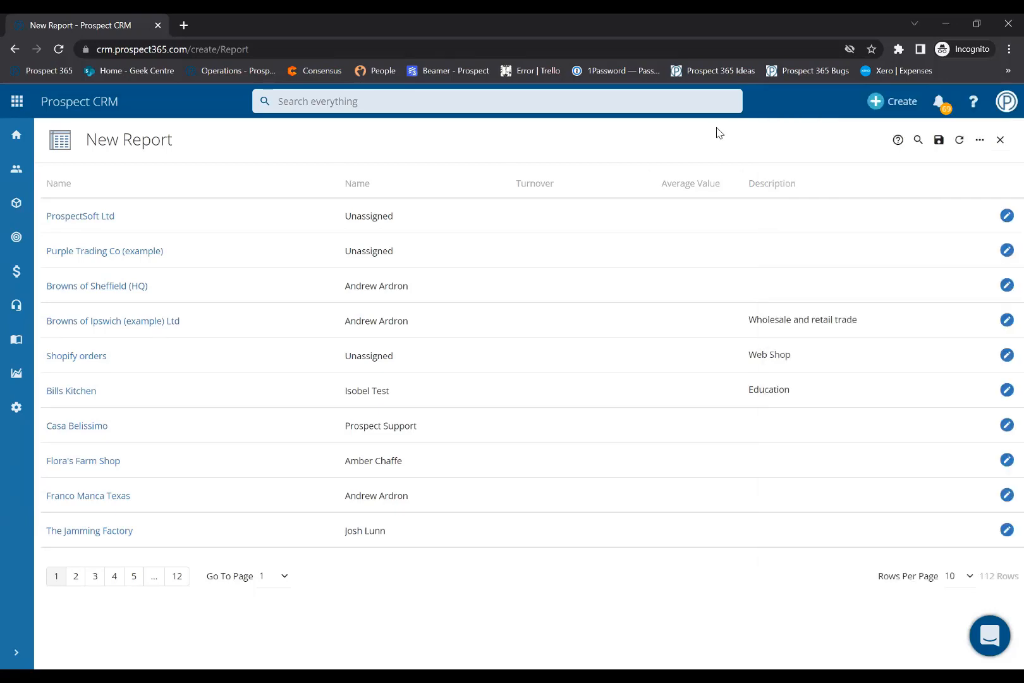
# Step: Open the report's field selection, show all Company fields, and expand Default Sales Ledger and its Sales Ledger Stats
pyautogui.click(979, 140)
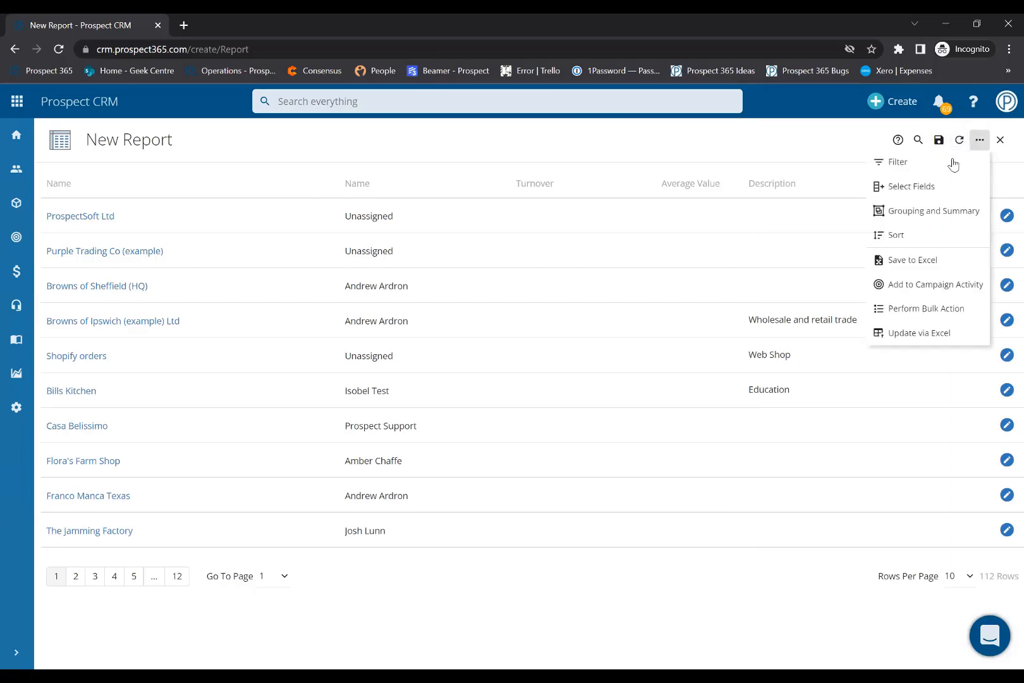
pyautogui.click(917, 193)
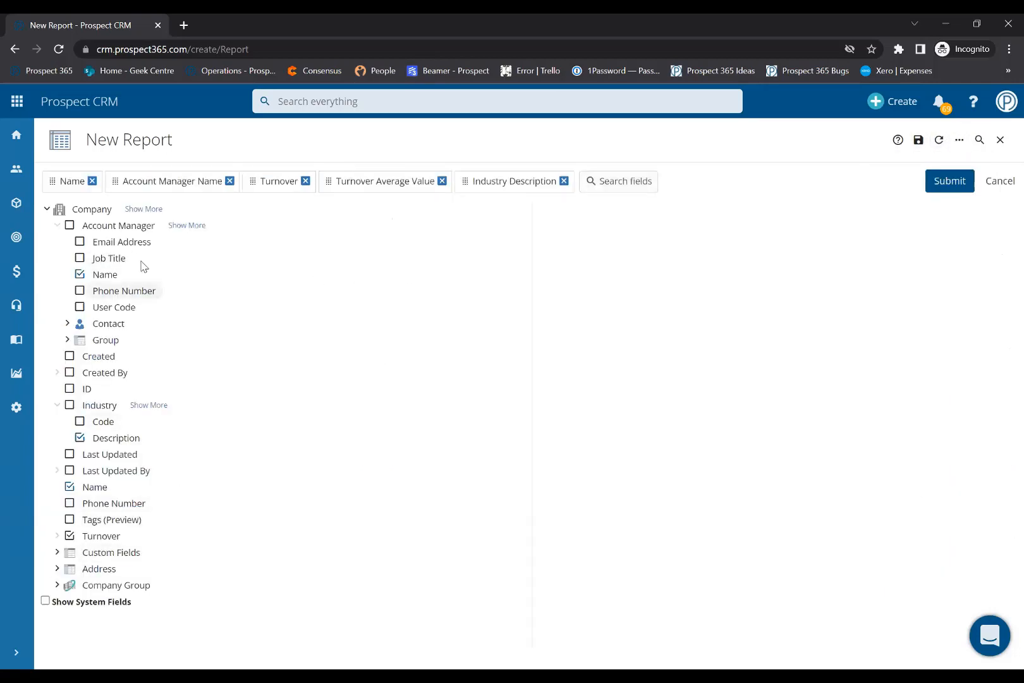
pyautogui.click(148, 209)
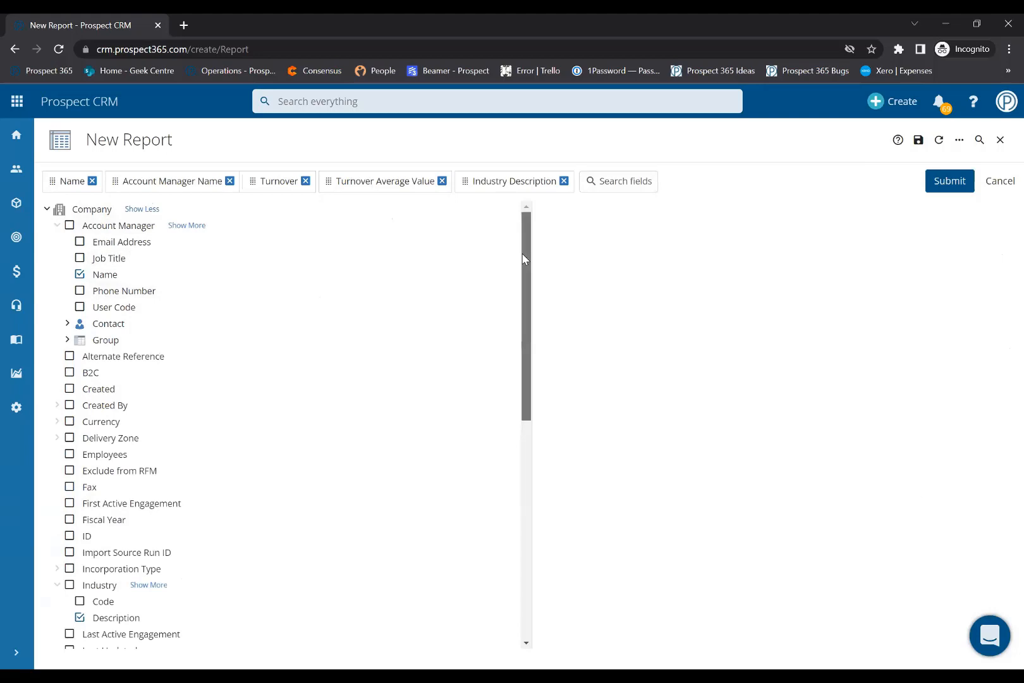
pyautogui.moveTo(522, 253); pyautogui.dragTo(548, 498)
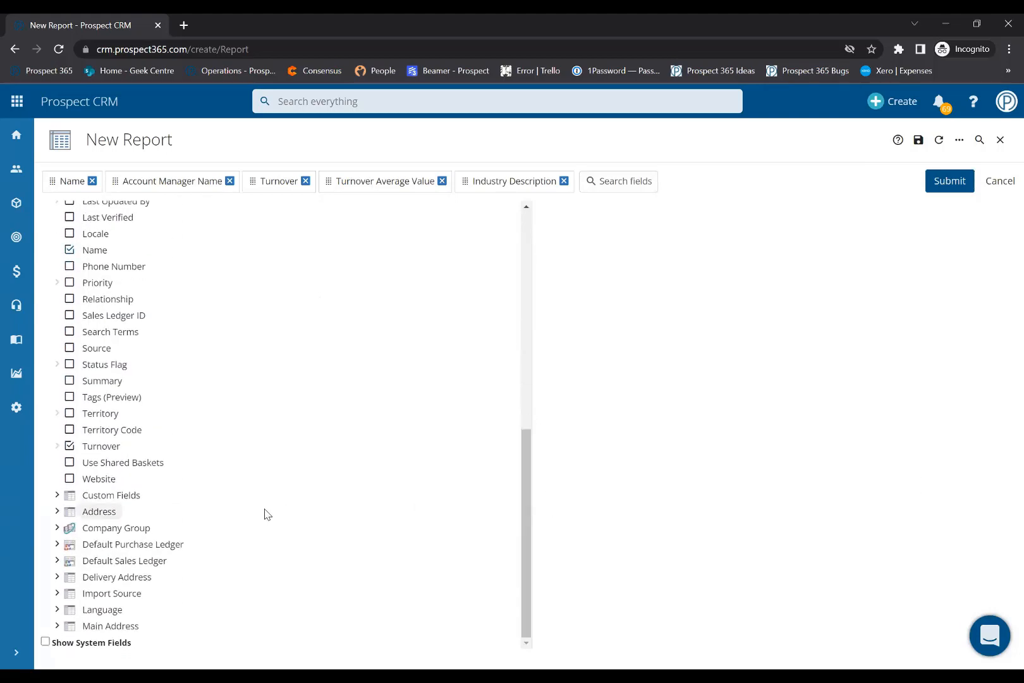
pyautogui.click(57, 561)
pyautogui.moveTo(531, 464); pyautogui.dragTo(531, 569)
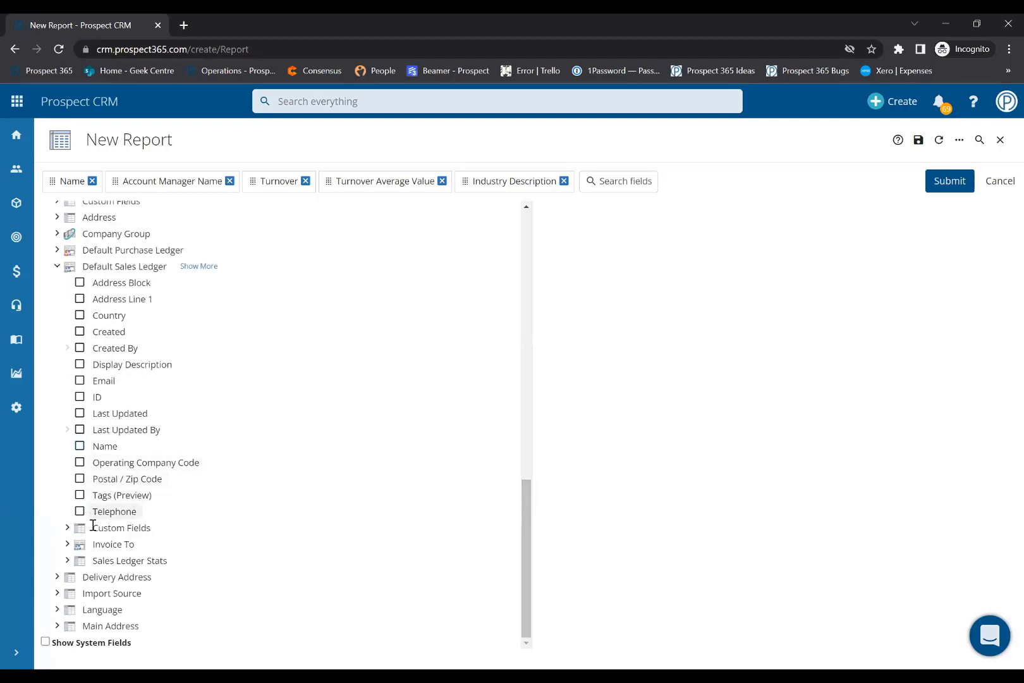
pyautogui.click(67, 561)
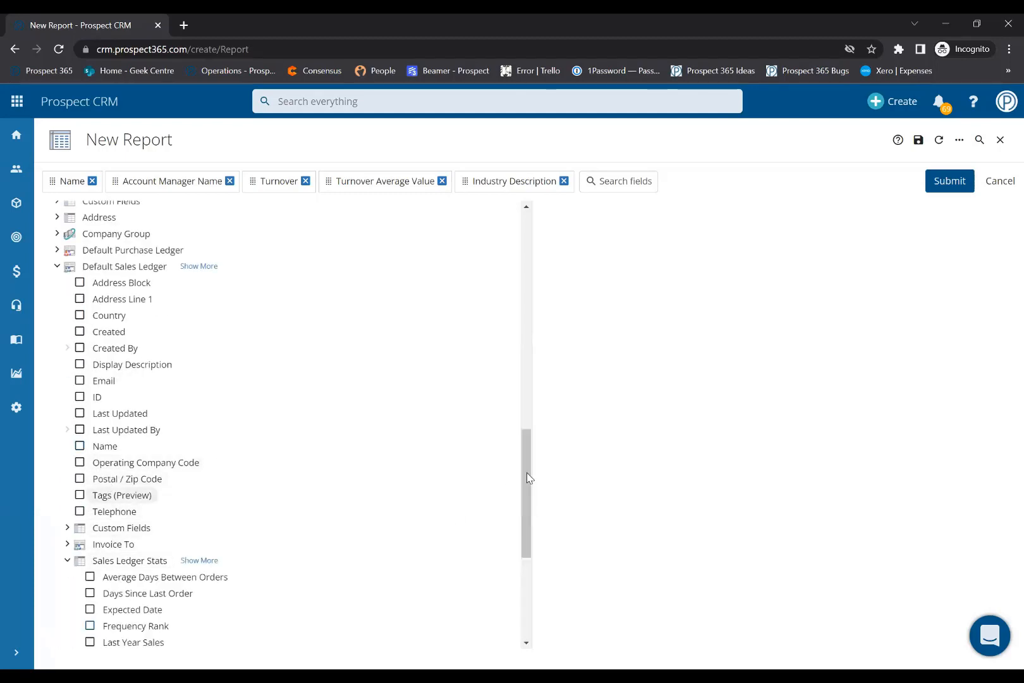
# Step: Add the Sales Value field from Sales Ledger Stats and regenerate the report with it
pyautogui.moveTo(522, 469); pyautogui.dragTo(526, 543)
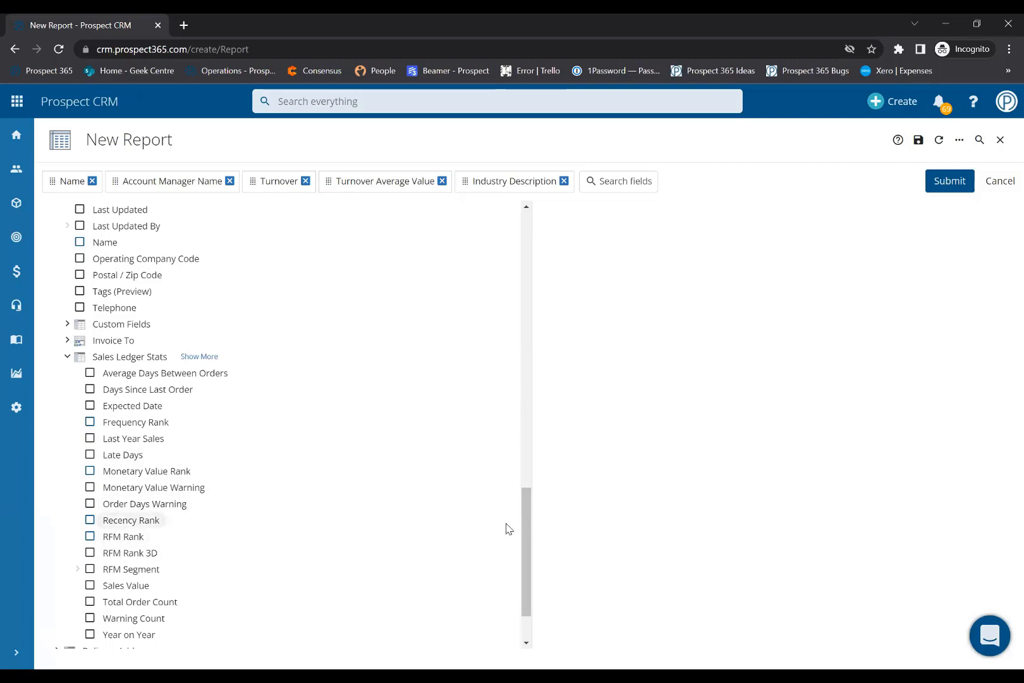
pyautogui.moveTo(520, 525); pyautogui.dragTo(518, 534)
pyautogui.scroll(-2, 528, 550)
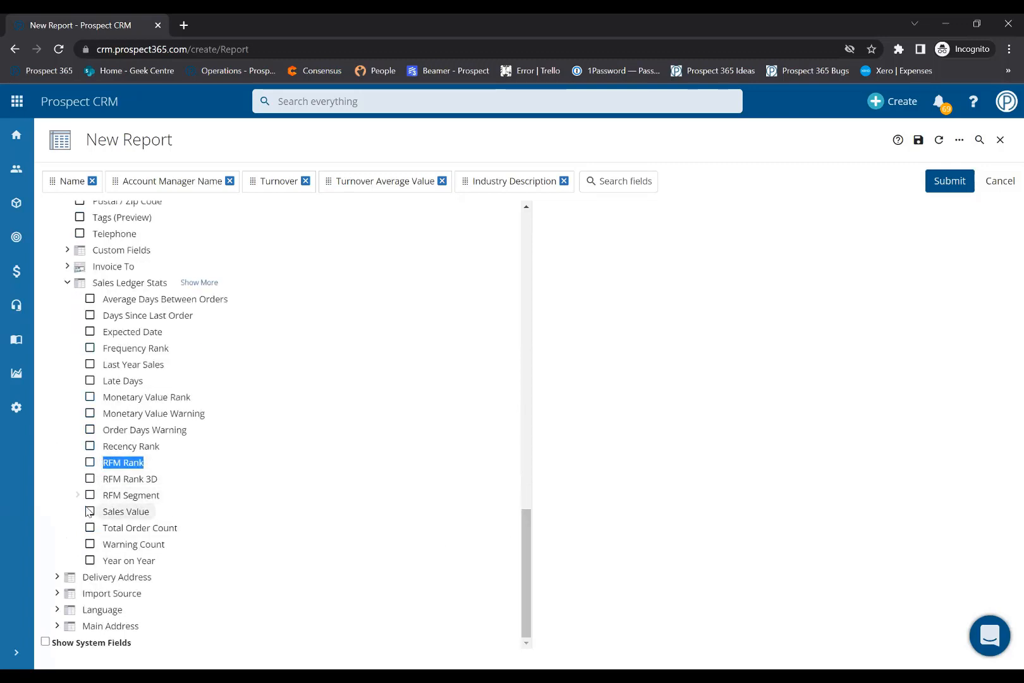
pyautogui.click(90, 515)
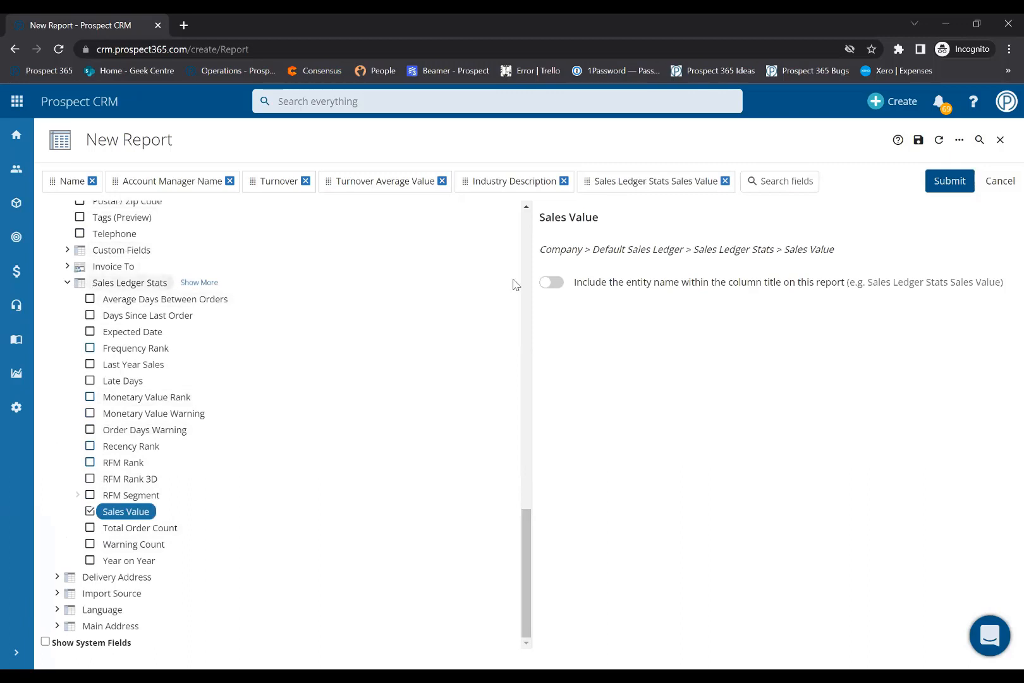
pyautogui.click(967, 183)
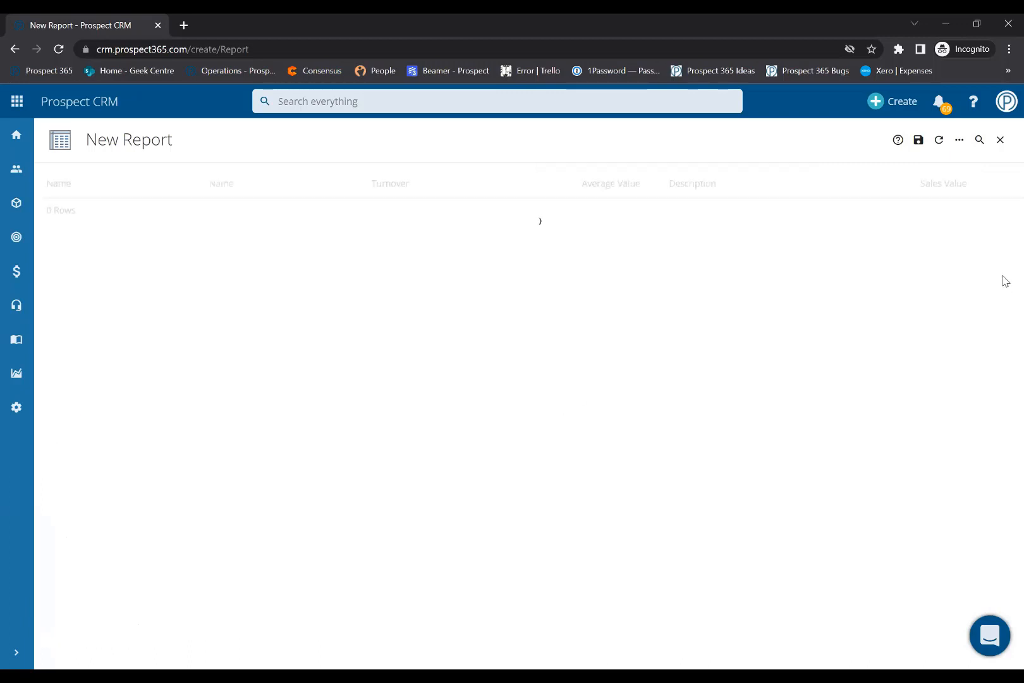
# Step: Enable Show Count in the report's grouping and summary settings
pyautogui.click(959, 140)
pyautogui.click(913, 213)
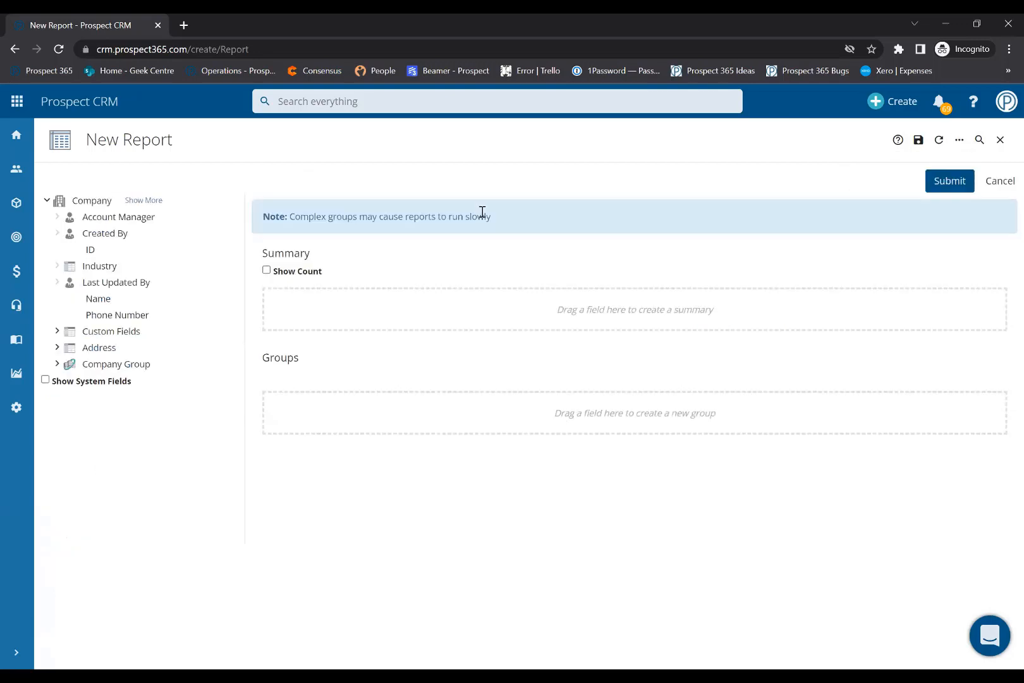
pyautogui.click(266, 270)
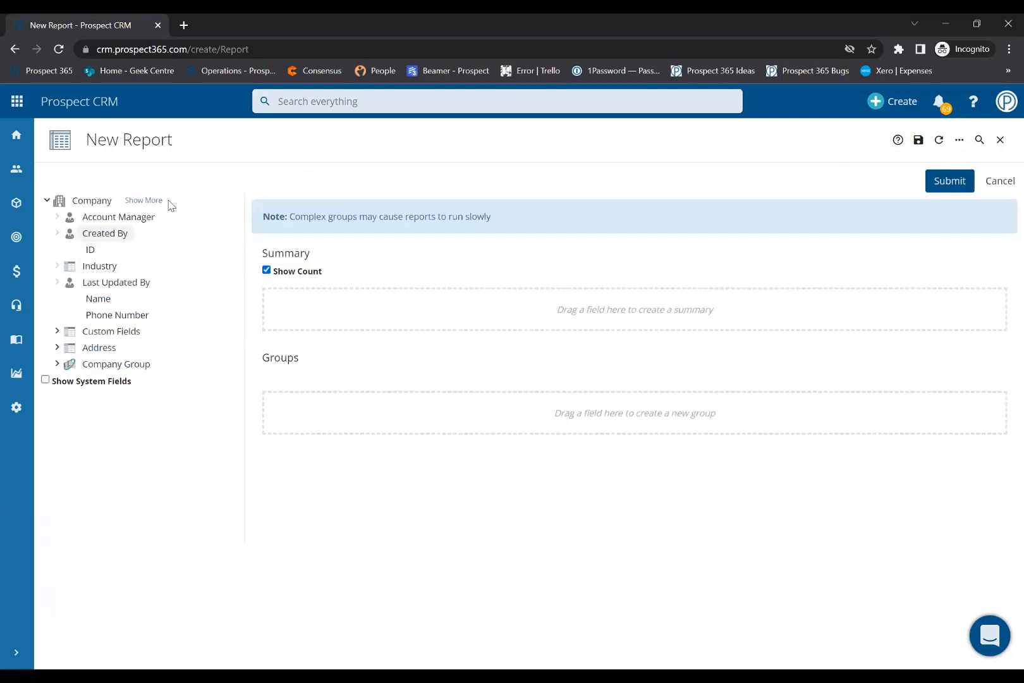
# Step: Add a Total summary of Default Sales Ledger > Sales Ledger Stats > Last Year Sales and apply it to the report
pyautogui.click(145, 201)
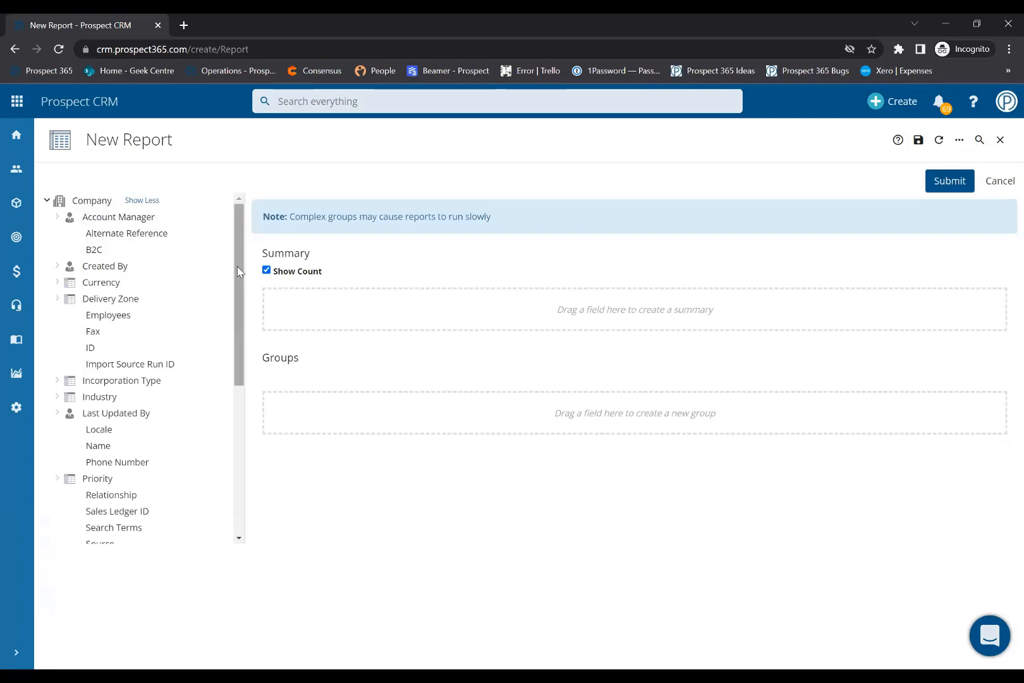
pyautogui.moveTo(237, 266); pyautogui.dragTo(251, 437)
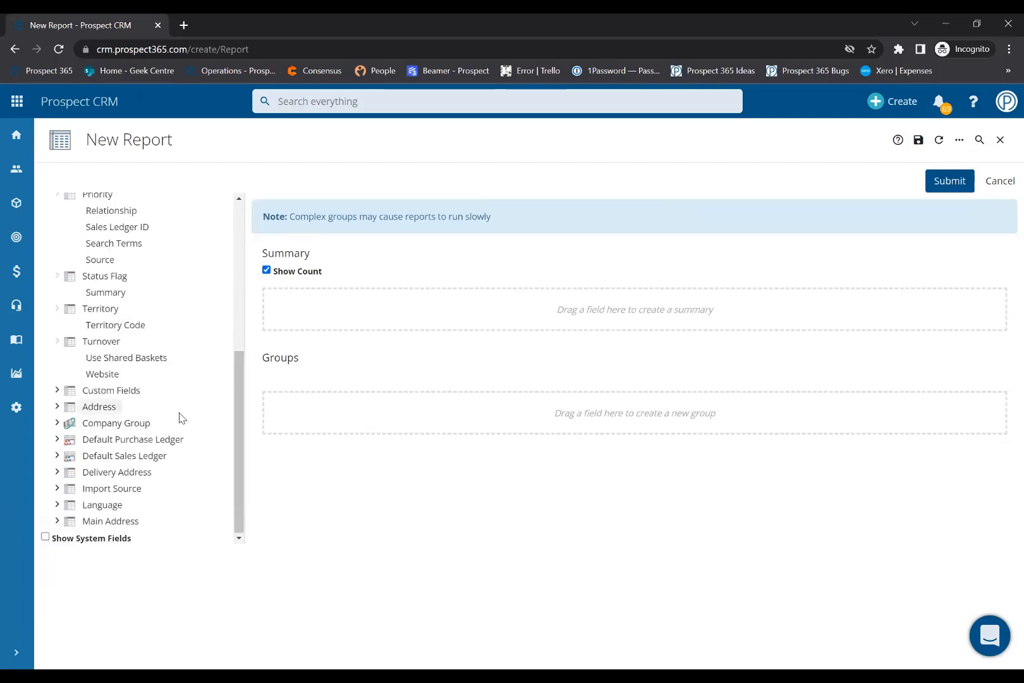
pyautogui.click(57, 456)
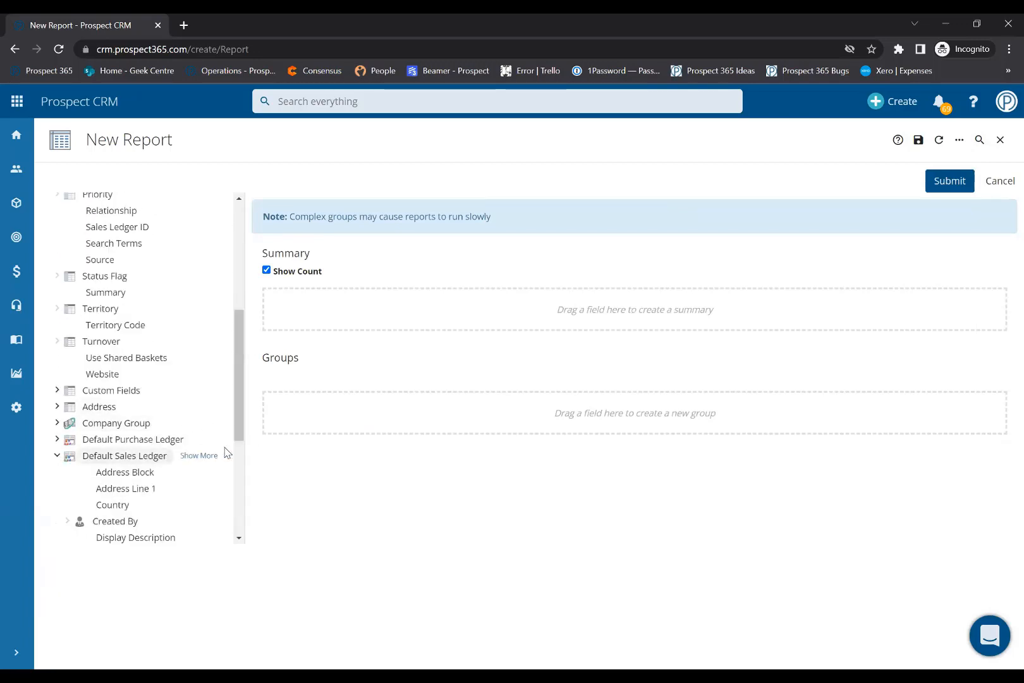
pyautogui.moveTo(234, 391); pyautogui.dragTo(231, 497)
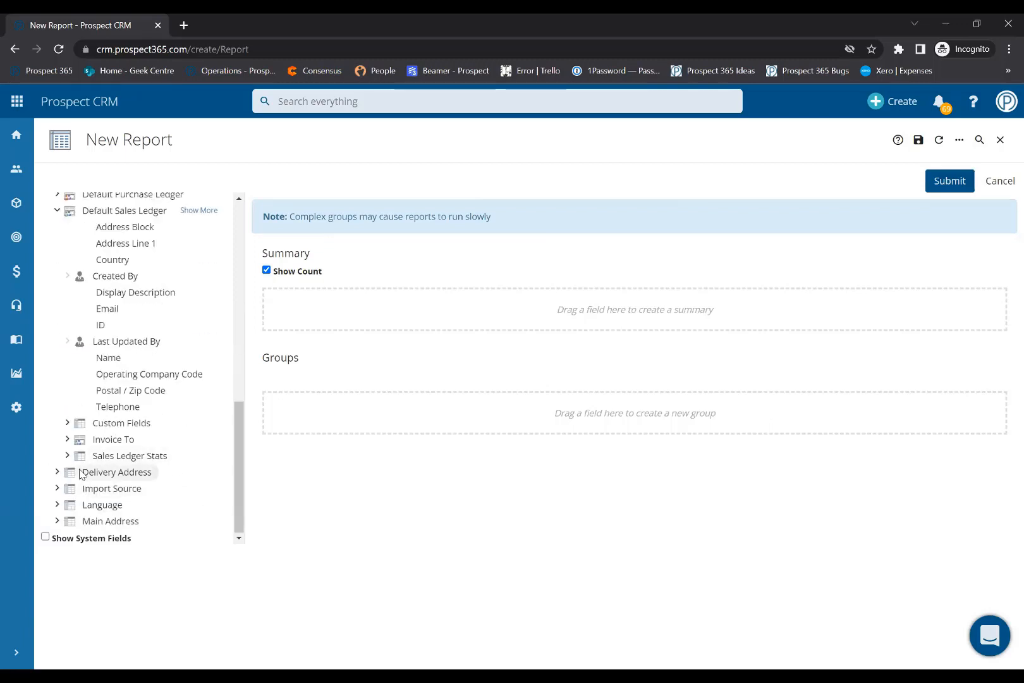
pyautogui.click(67, 455)
pyautogui.moveTo(241, 408); pyautogui.dragTo(246, 481)
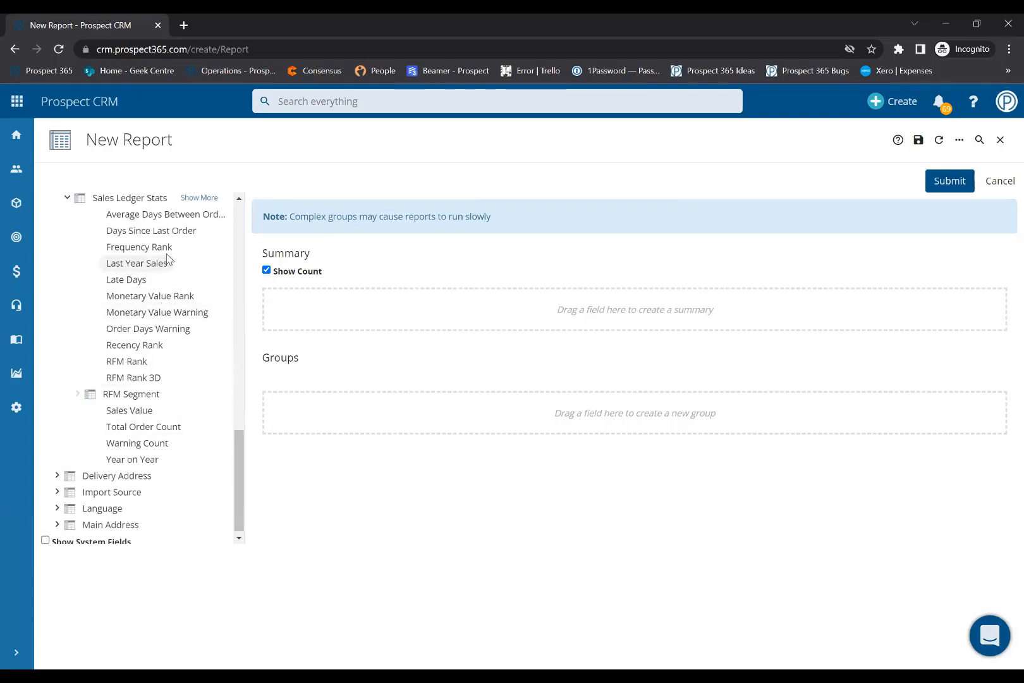
pyautogui.moveTo(136, 263); pyautogui.dragTo(329, 307)
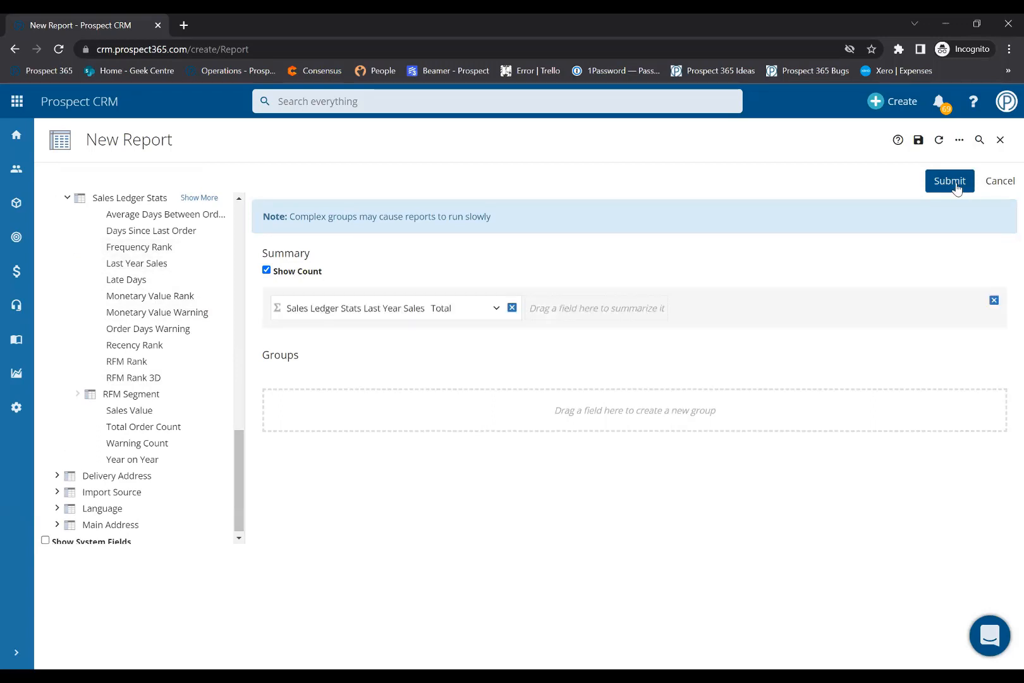
pyautogui.click(955, 185)
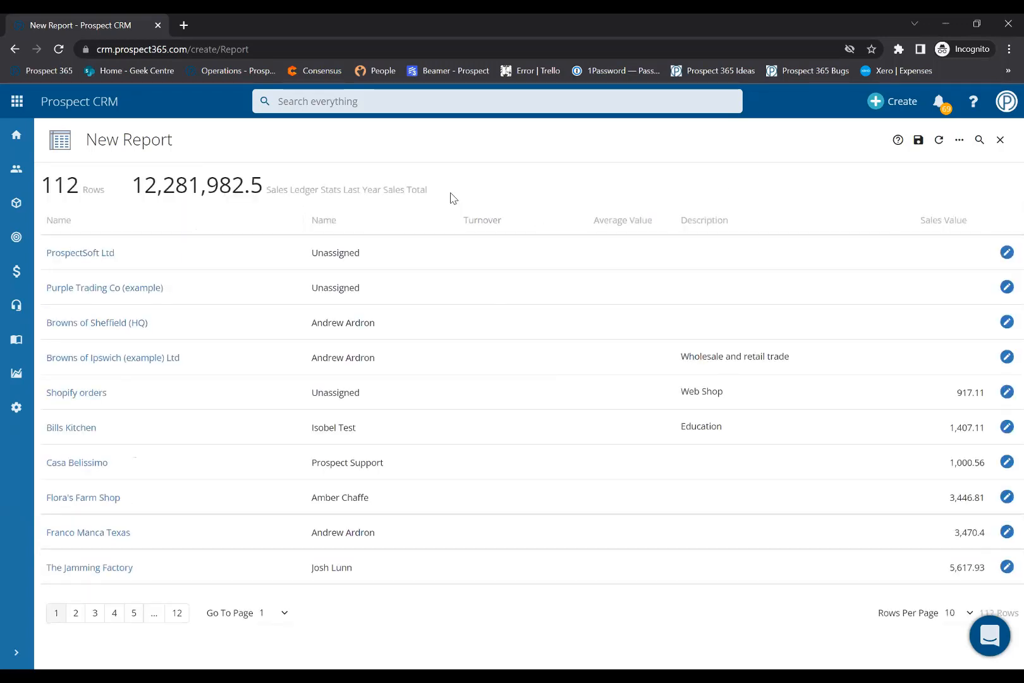
pyautogui.moveTo(132, 185); pyautogui.dragTo(265, 193)
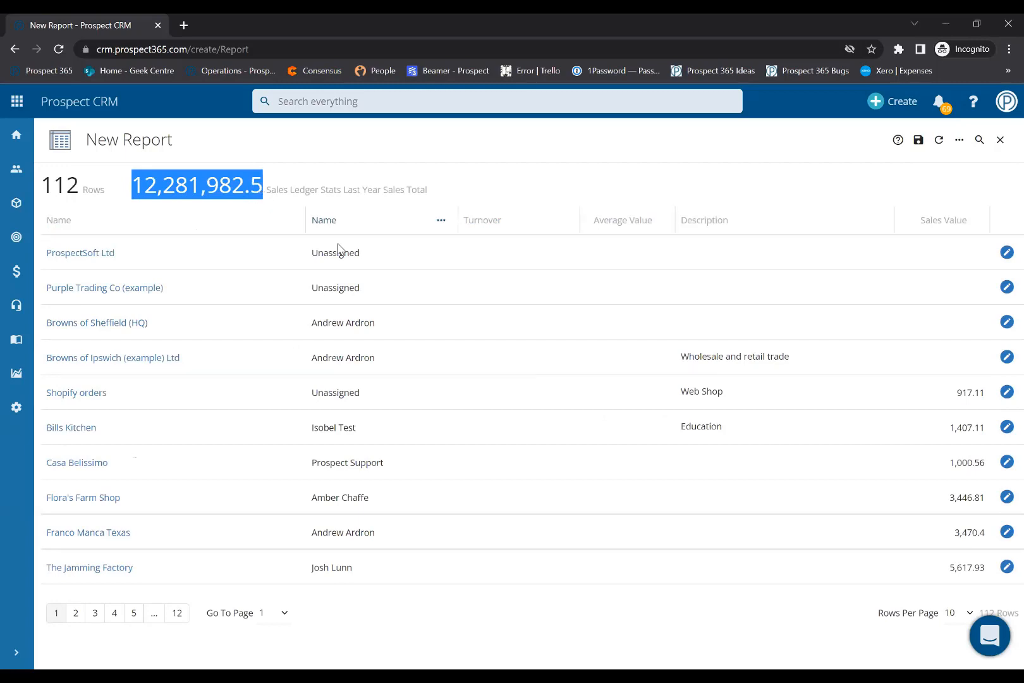
pyautogui.click(612, 162)
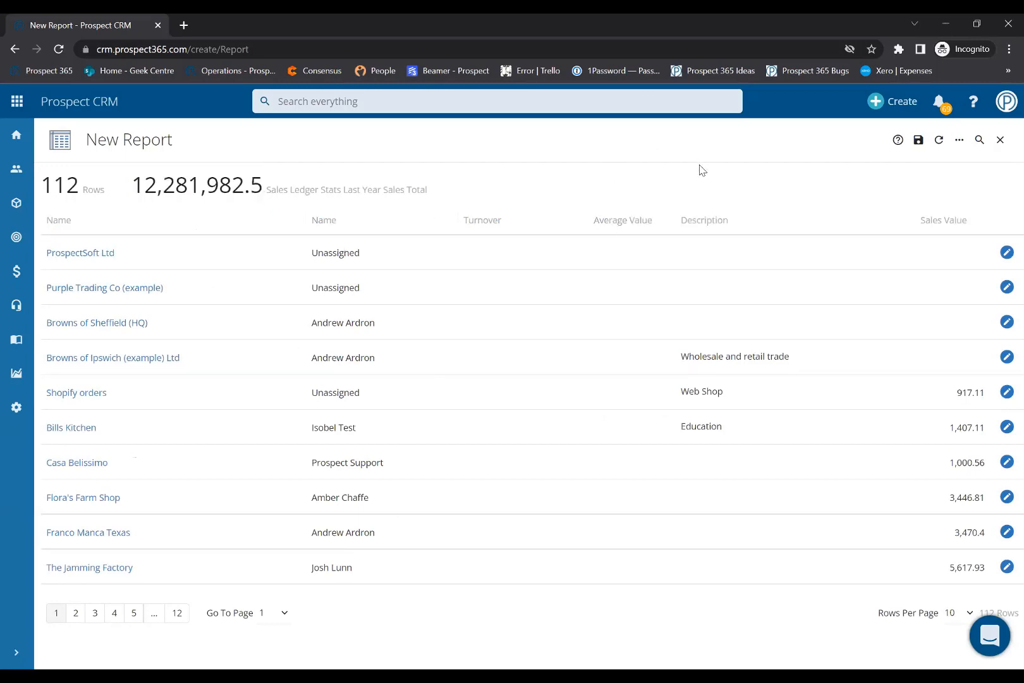
# Step: Close the new Company report and discard it without saving
pyautogui.click(918, 140)
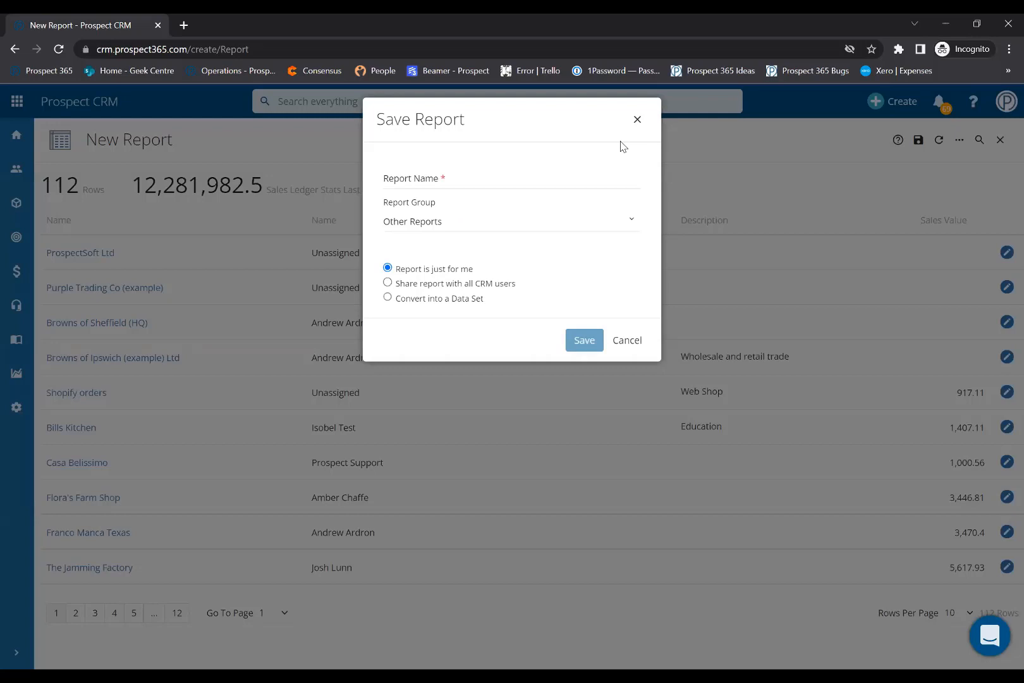
pyautogui.click(626, 342)
pyautogui.click(1000, 139)
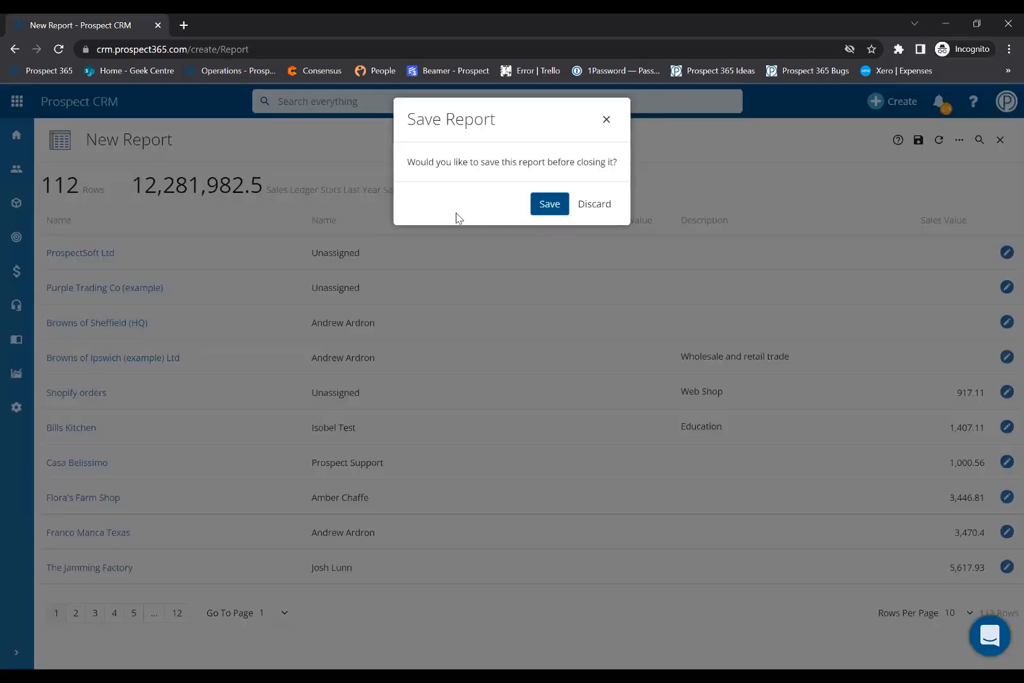
pyautogui.click(591, 204)
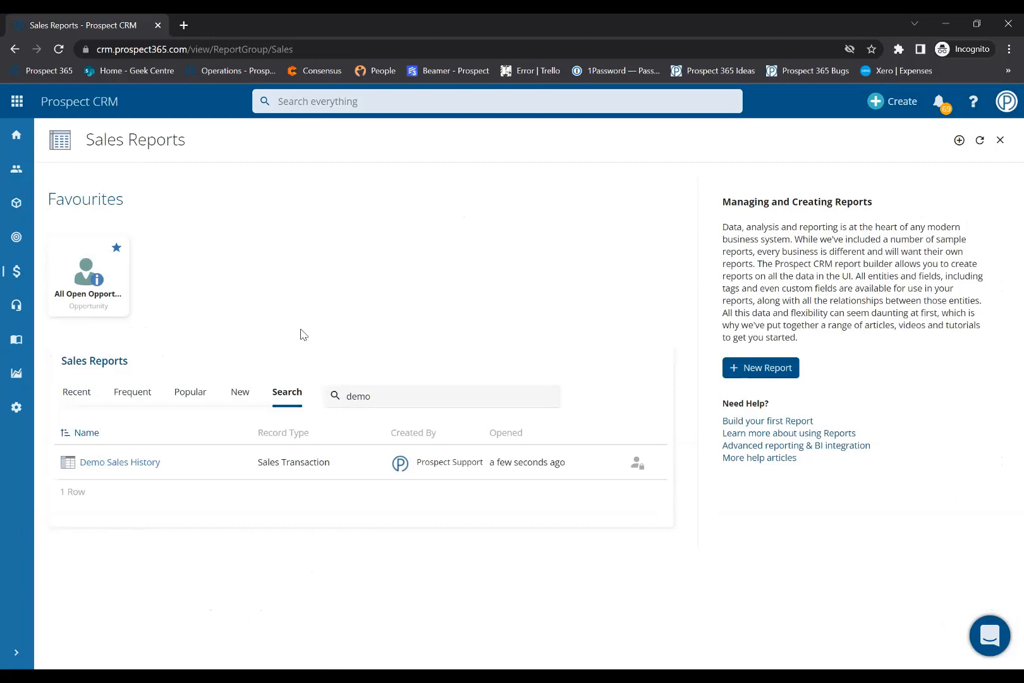
# Step: Examine the activity history and recently accessed records in the signed-in user's profile, and return to Sales Reports
pyautogui.click(1006, 107)
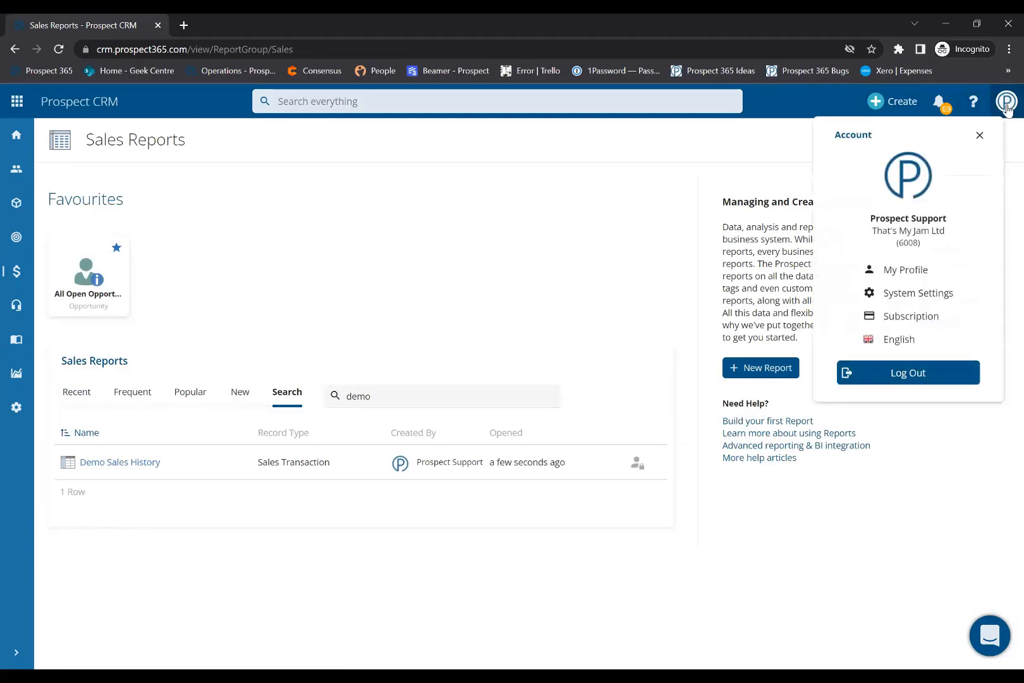
pyautogui.click(906, 270)
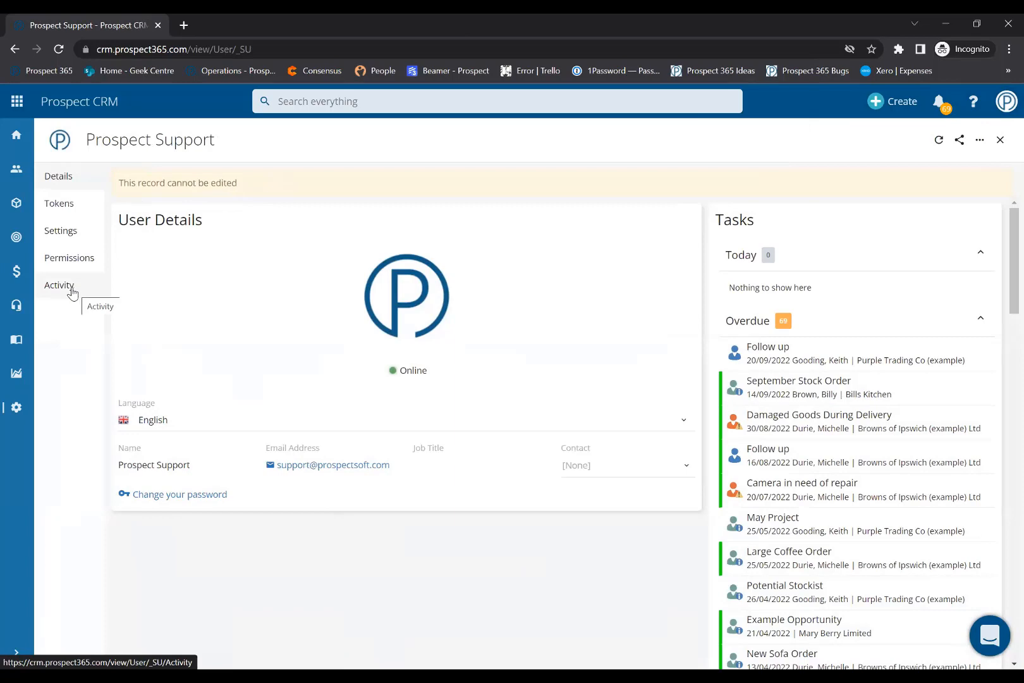
pyautogui.click(73, 291)
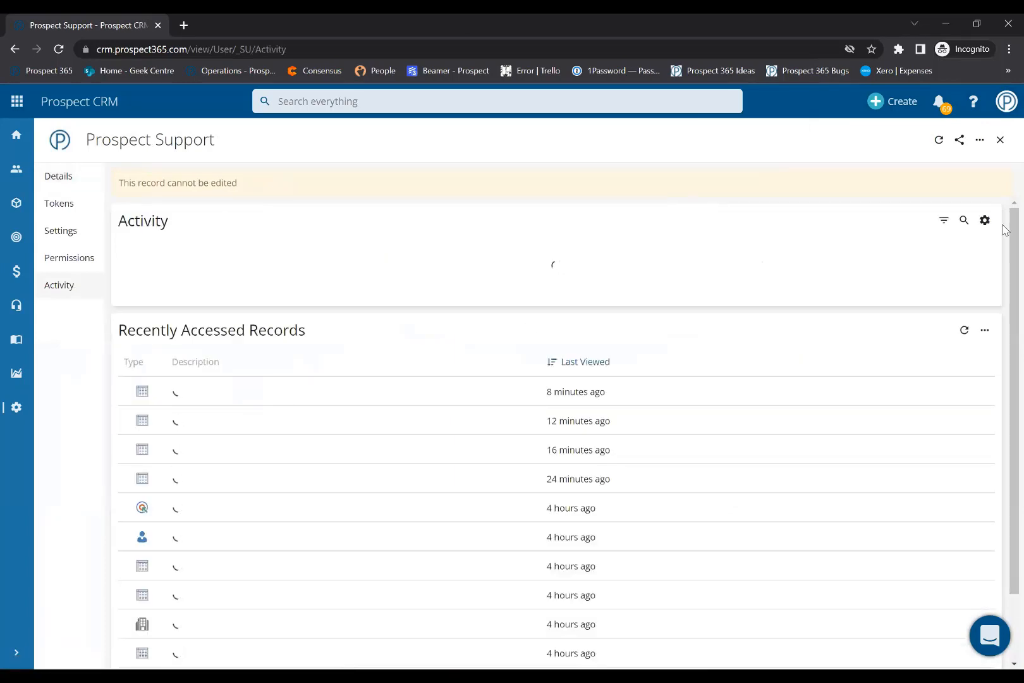
pyautogui.scroll(-1, 1005, 253)
pyautogui.scroll(-1, 1005, 268)
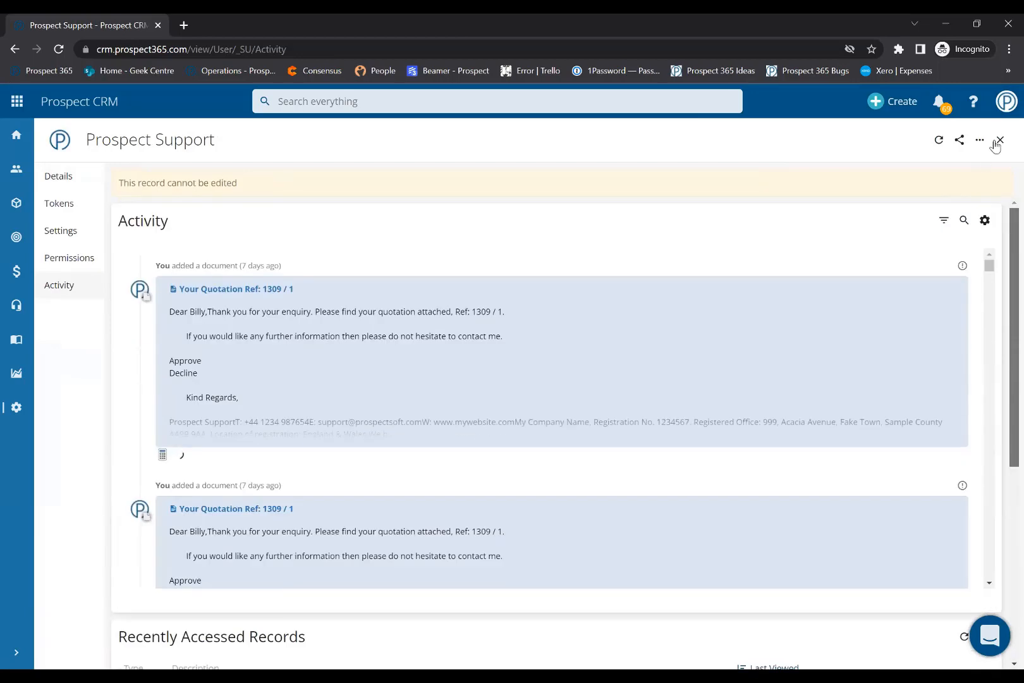
pyautogui.click(997, 142)
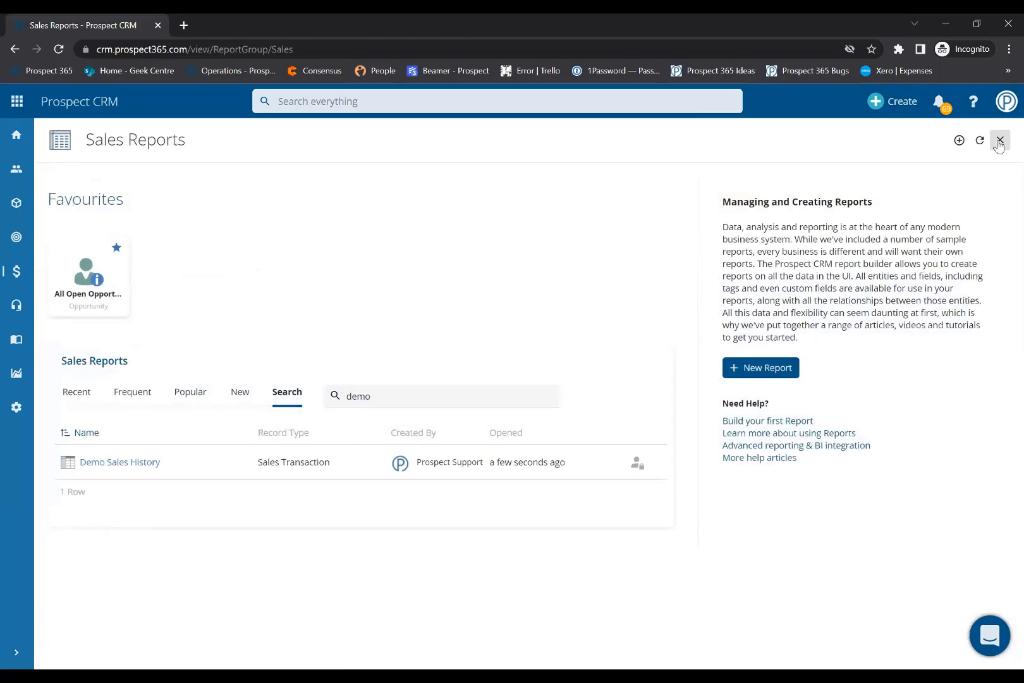
# Step: Create a new report based on the Activity Note entity and proceed to its field selection
pyautogui.click(899, 100)
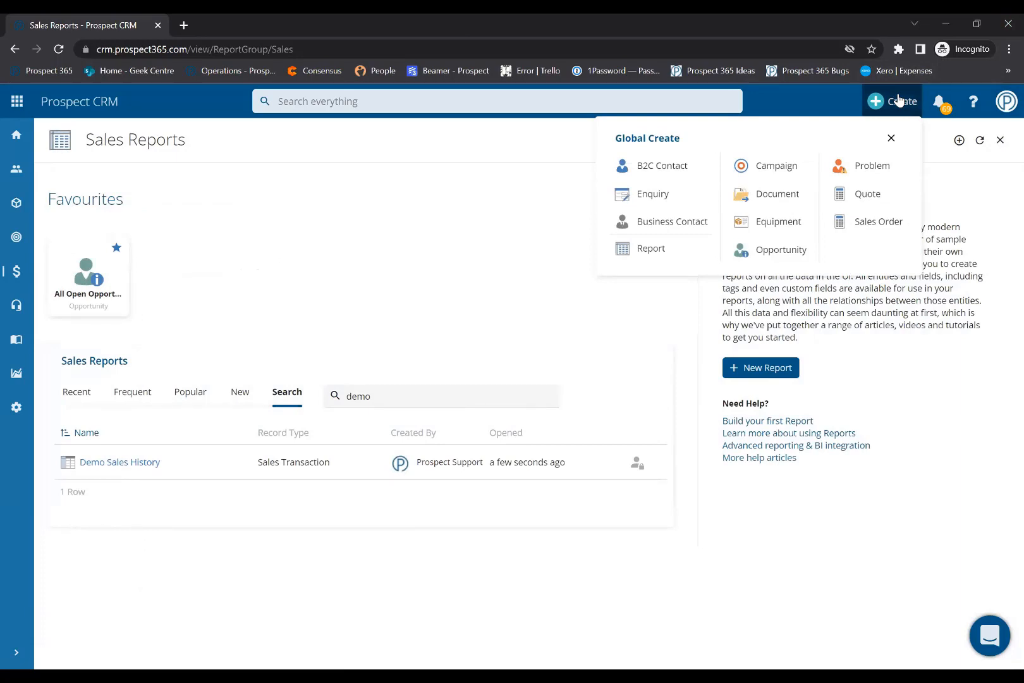
pyautogui.click(678, 249)
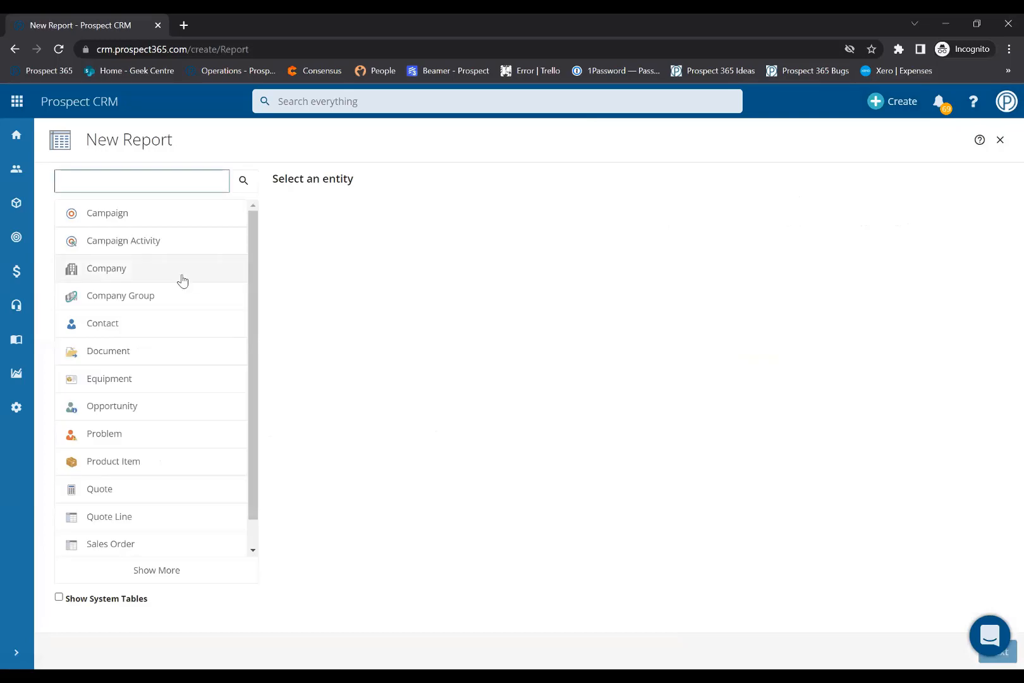
pyautogui.write('acti')
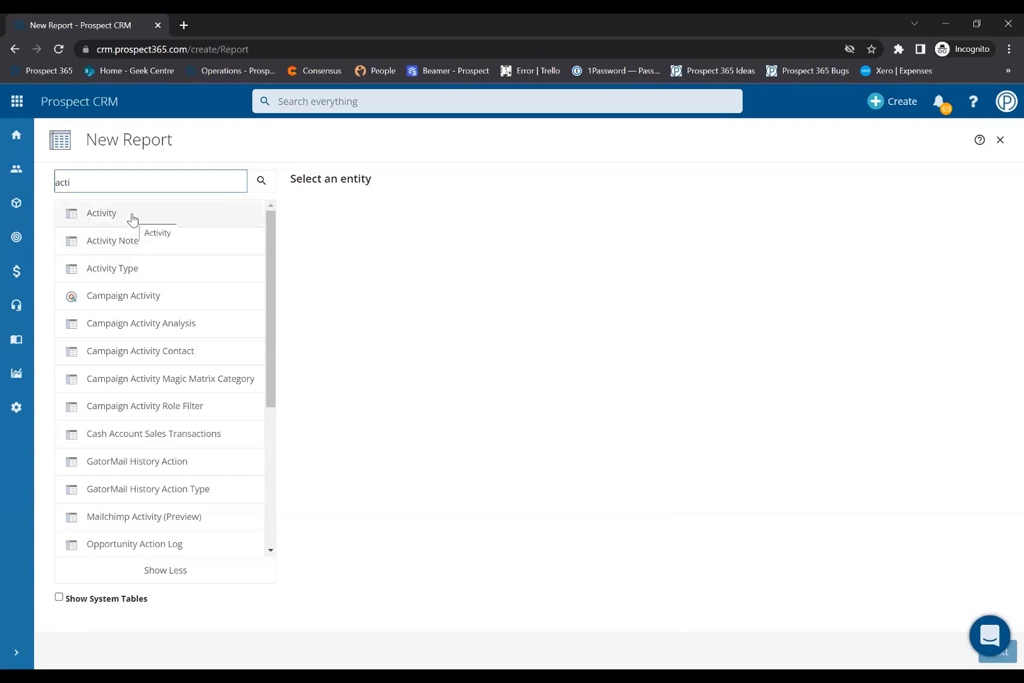
pyautogui.click(144, 251)
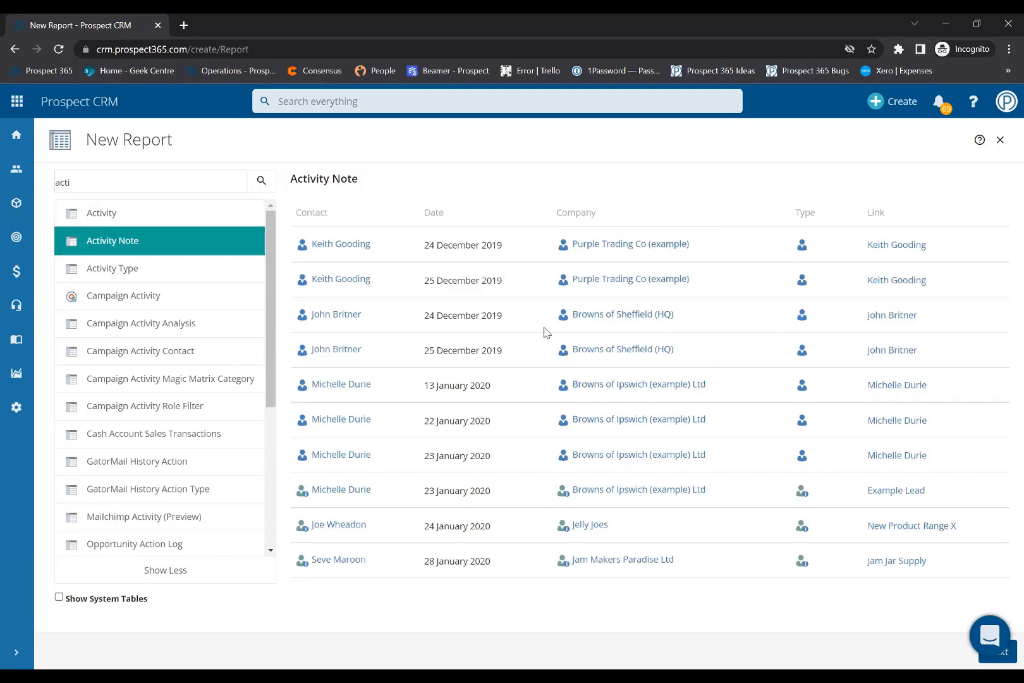
pyautogui.click(1007, 659)
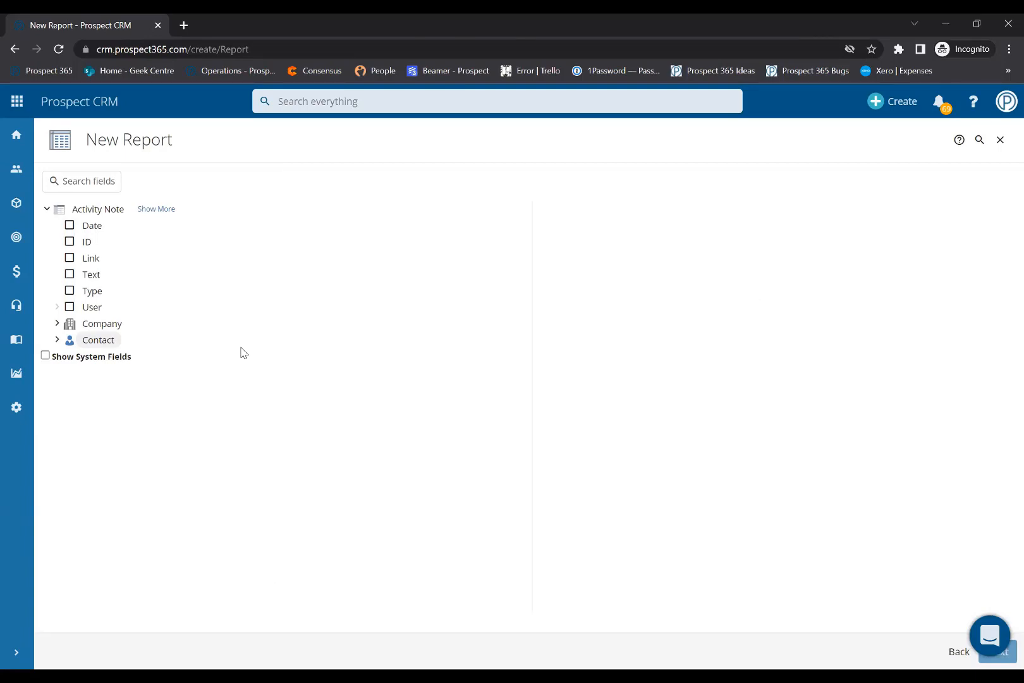
# Step: Add the Activity Note fields Date, Task Date, User > Name and Text to the report
pyautogui.click(70, 226)
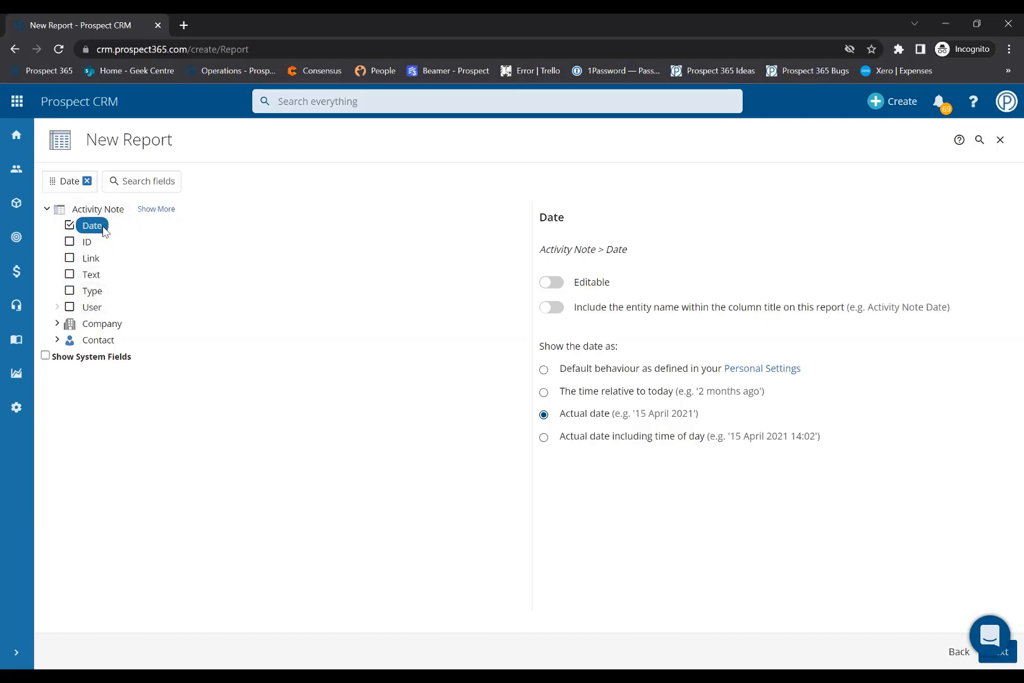
pyautogui.click(156, 209)
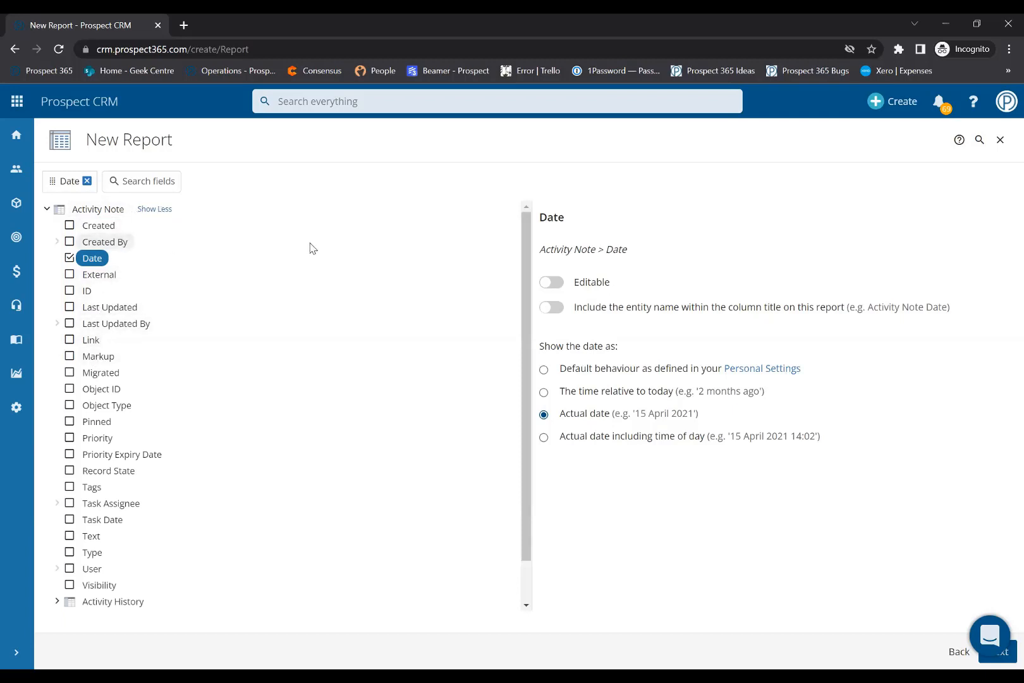
pyautogui.scroll(-1, 522, 309)
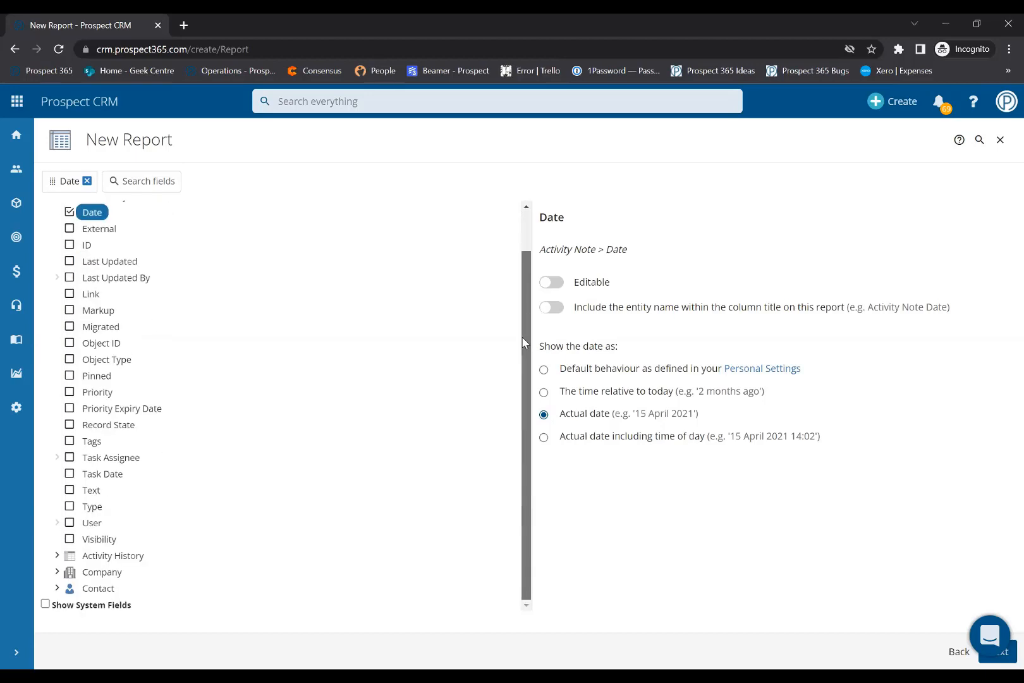
pyautogui.click(69, 474)
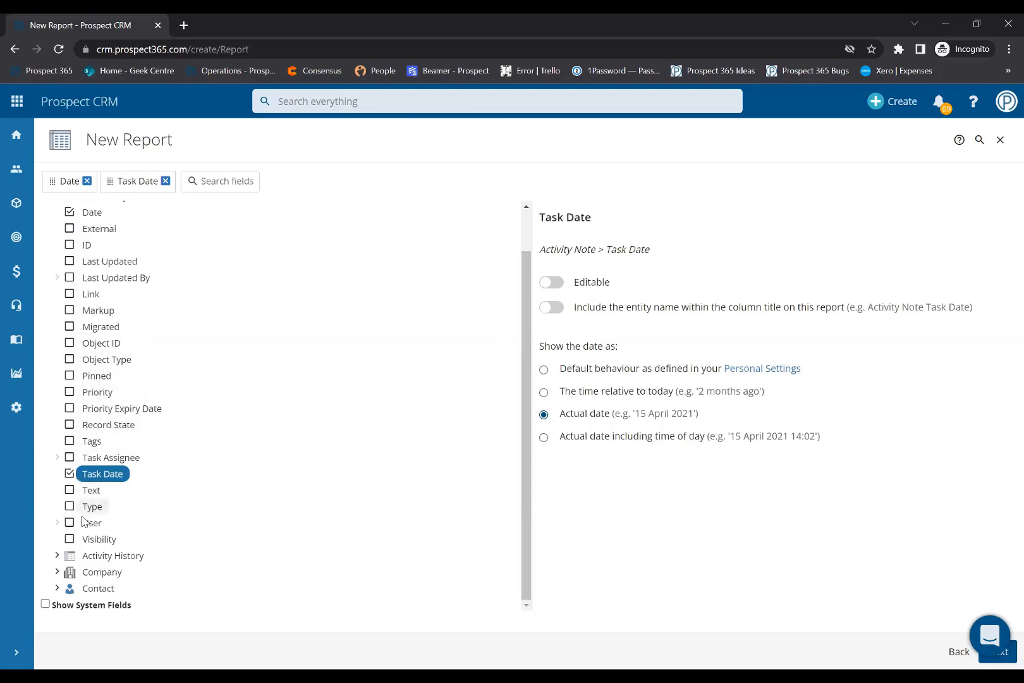
pyautogui.click(58, 522)
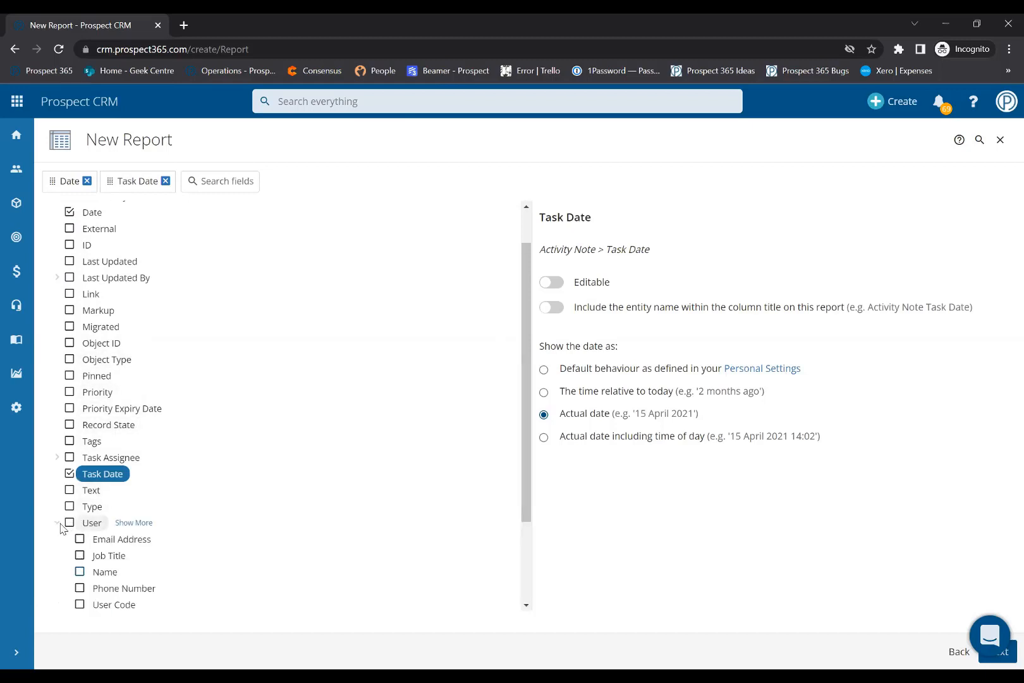
pyautogui.click(80, 573)
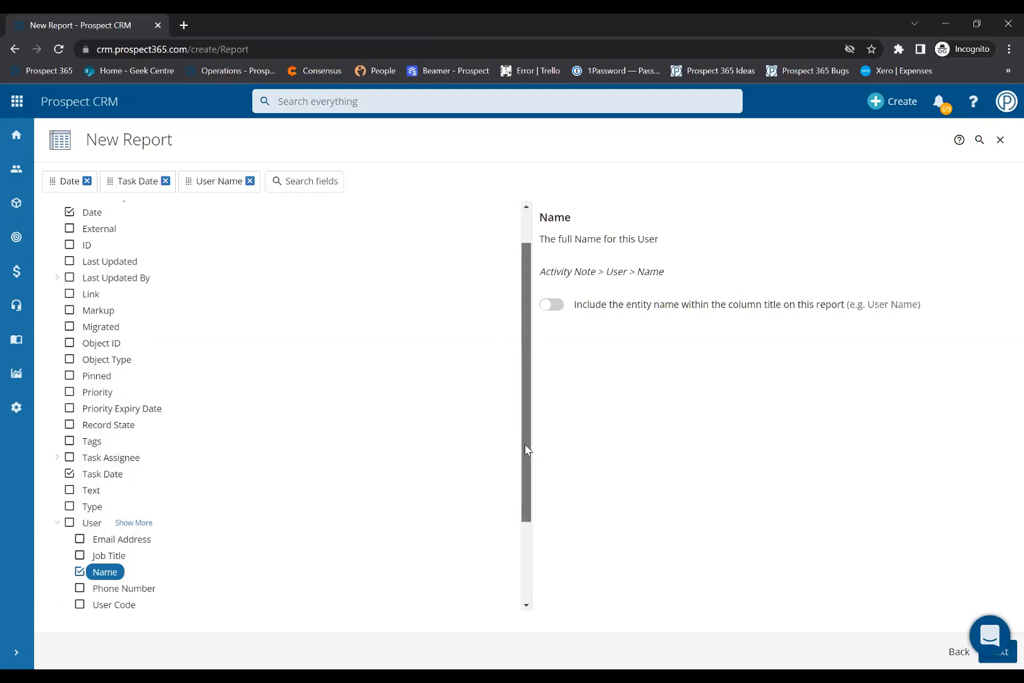
pyautogui.click(70, 492)
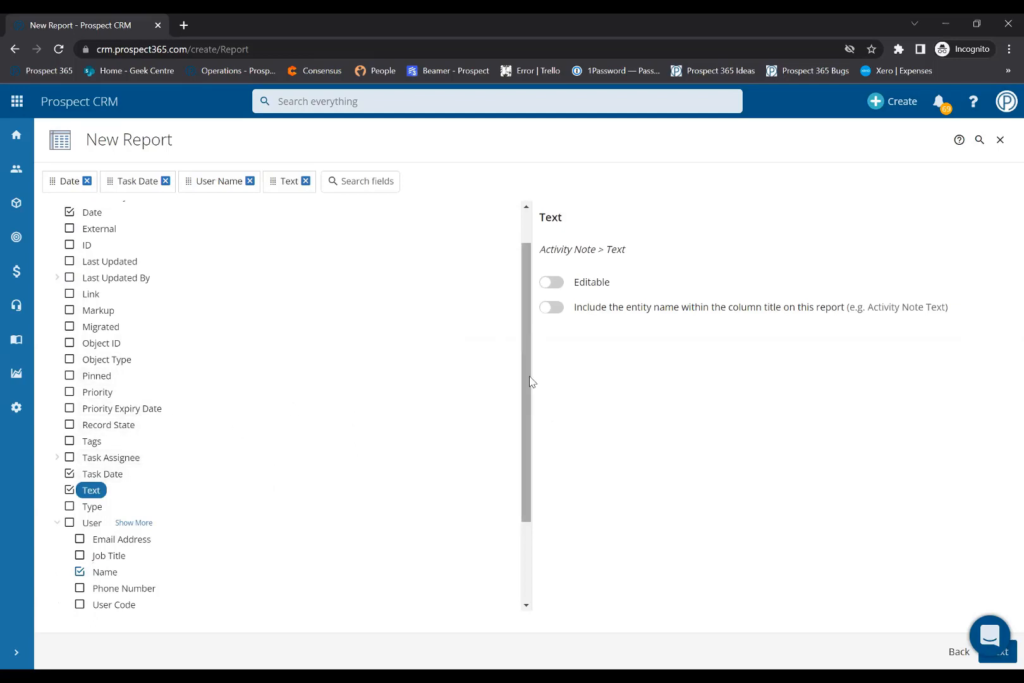
# Step: Add the Name field of the related Company to the Activity Note report
pyautogui.moveTo(528, 396); pyautogui.dragTo(528, 507)
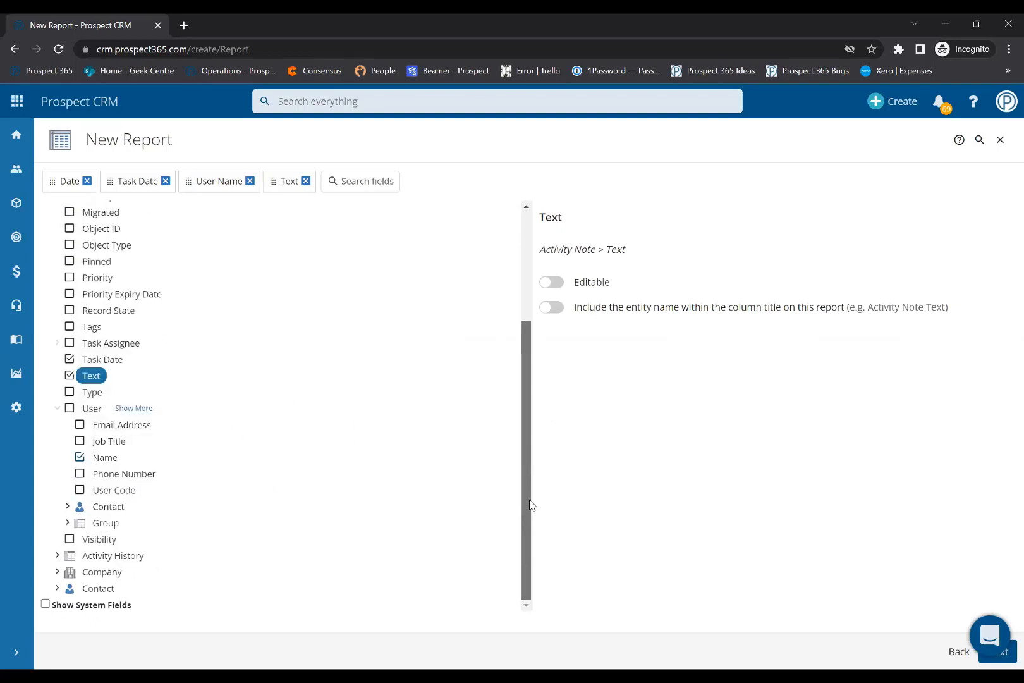
pyautogui.click(58, 572)
pyautogui.moveTo(529, 403); pyautogui.dragTo(176, 489)
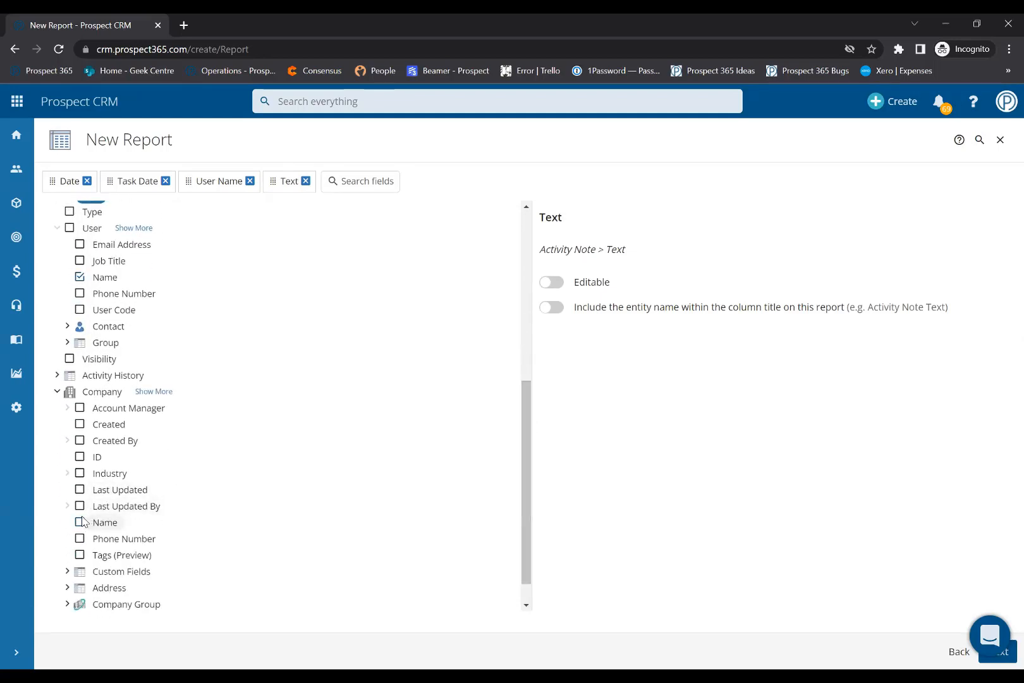
pyautogui.click(104, 522)
# Step: Add the Name field of the related Contact and generate the Activity Note report
pyautogui.moveTo(531, 446); pyautogui.dragTo(532, 508)
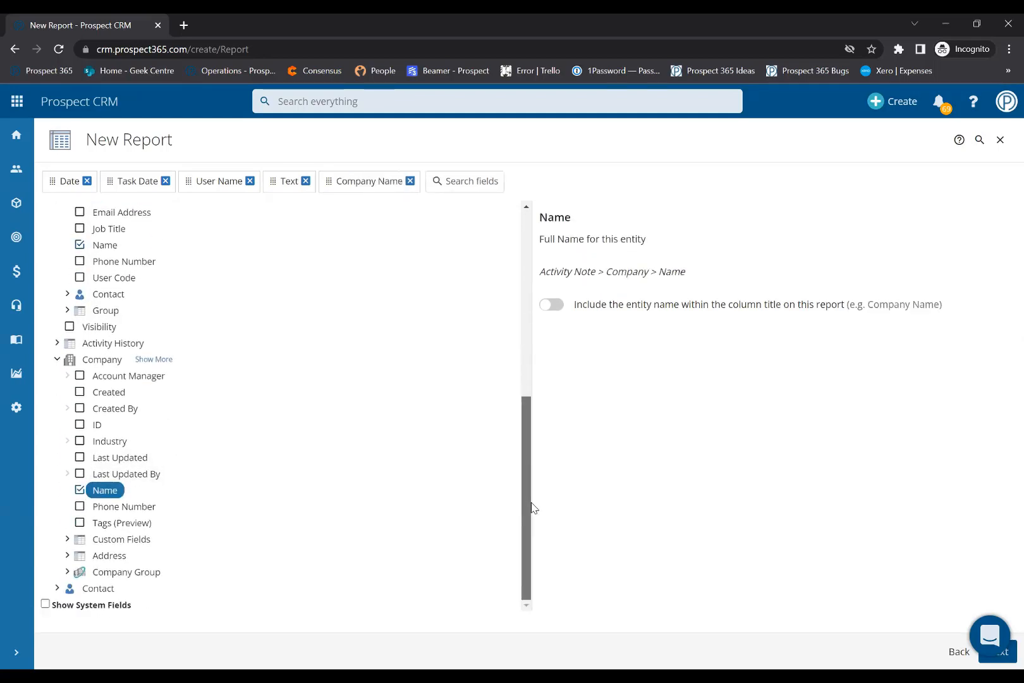
pyautogui.click(57, 587)
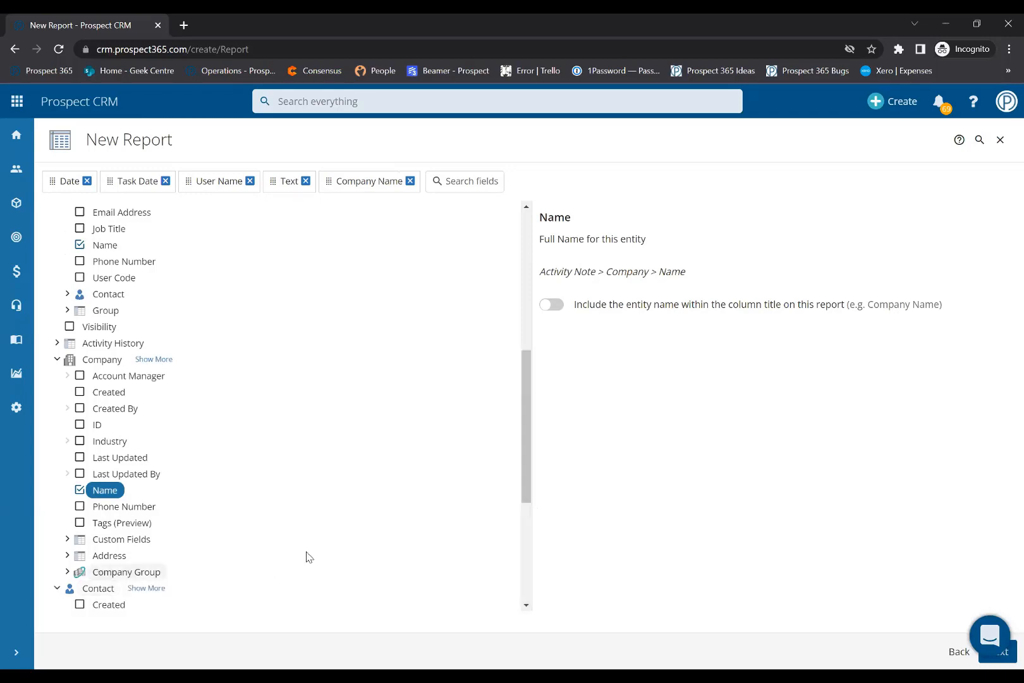
pyautogui.moveTo(526, 429); pyautogui.dragTo(540, 522)
pyautogui.click(79, 483)
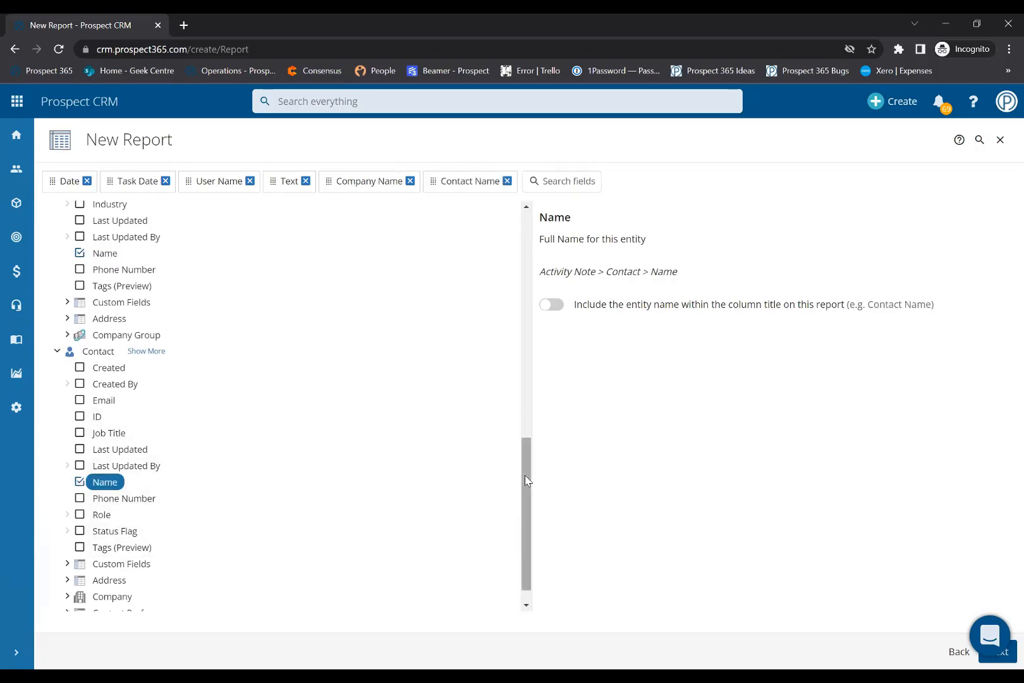
pyautogui.scroll(-2, 526, 505)
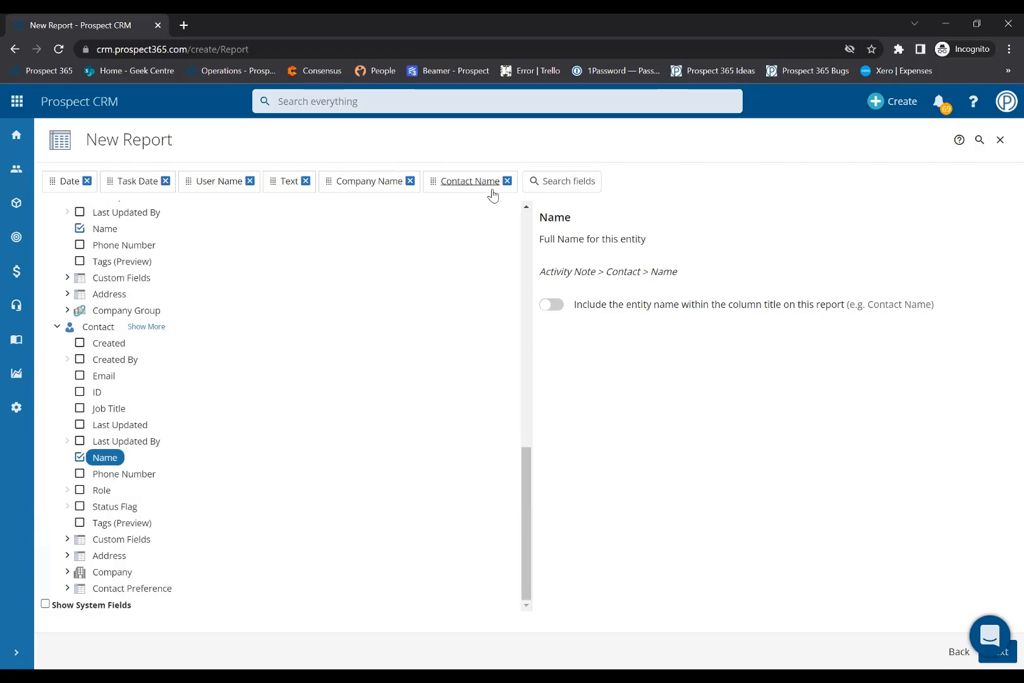
pyautogui.click(1006, 653)
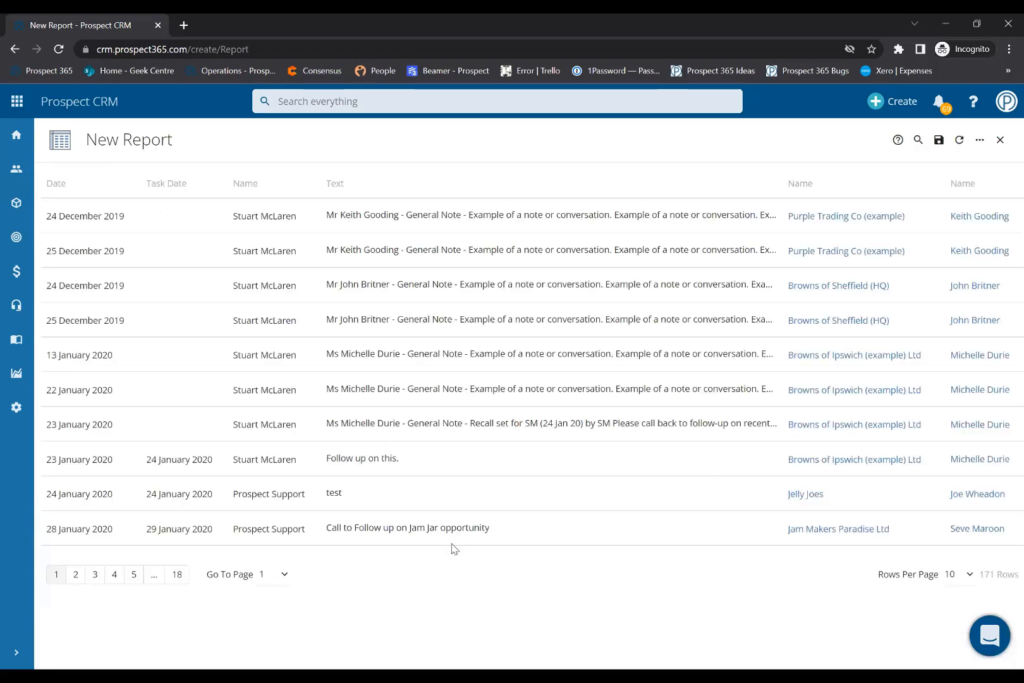
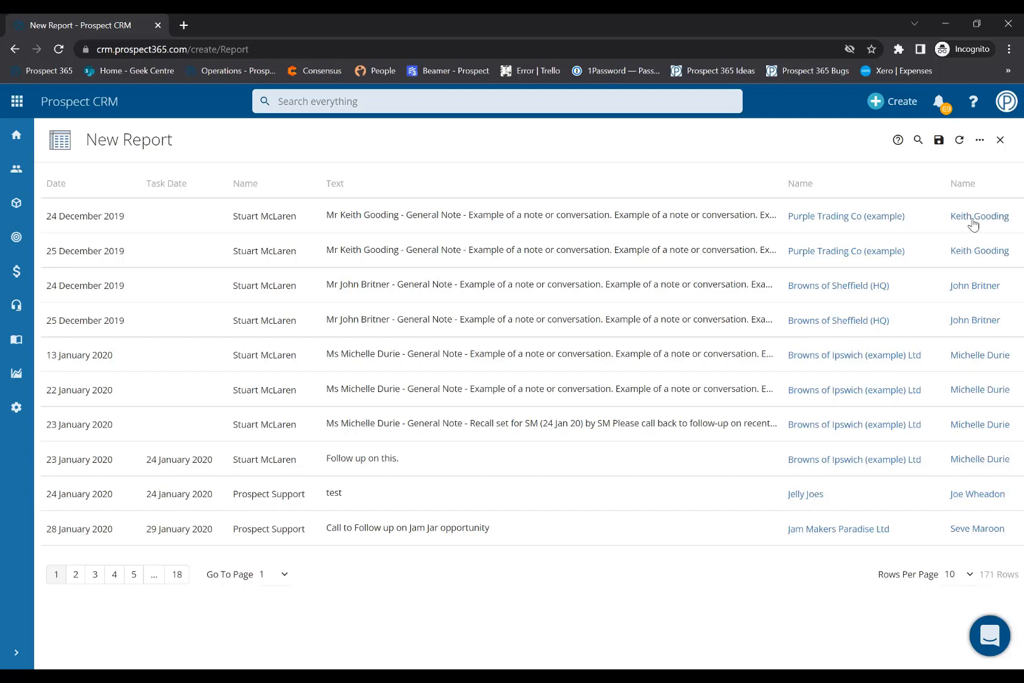
# Step: Group the report by Activity History > Activity Type > Description with Show Count enabled, and apply the grouping
pyautogui.click(979, 141)
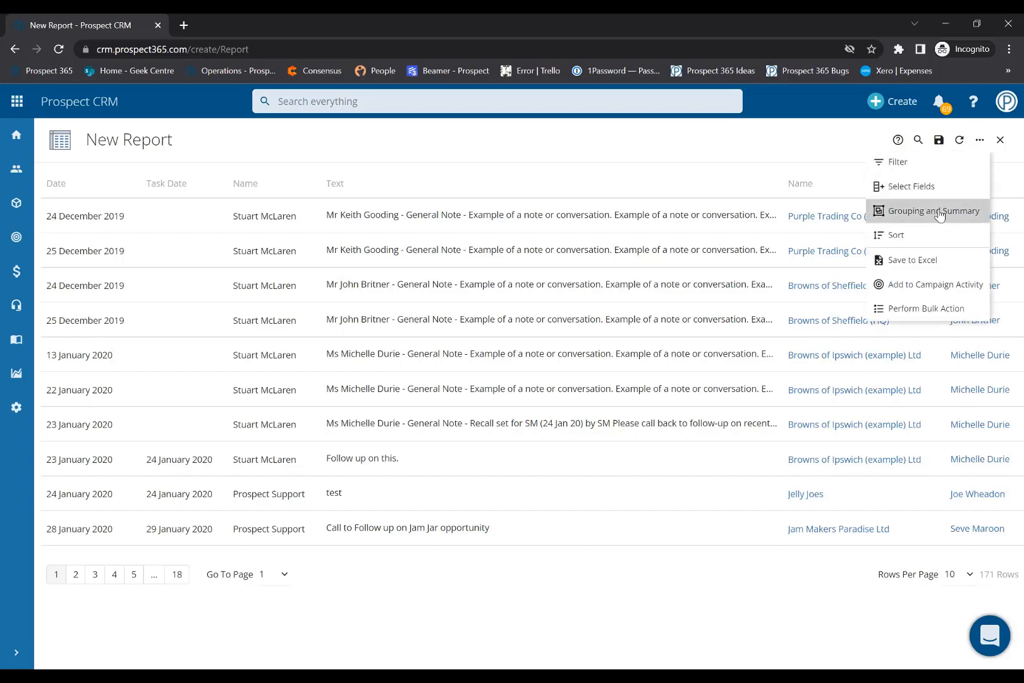
pyautogui.click(879, 210)
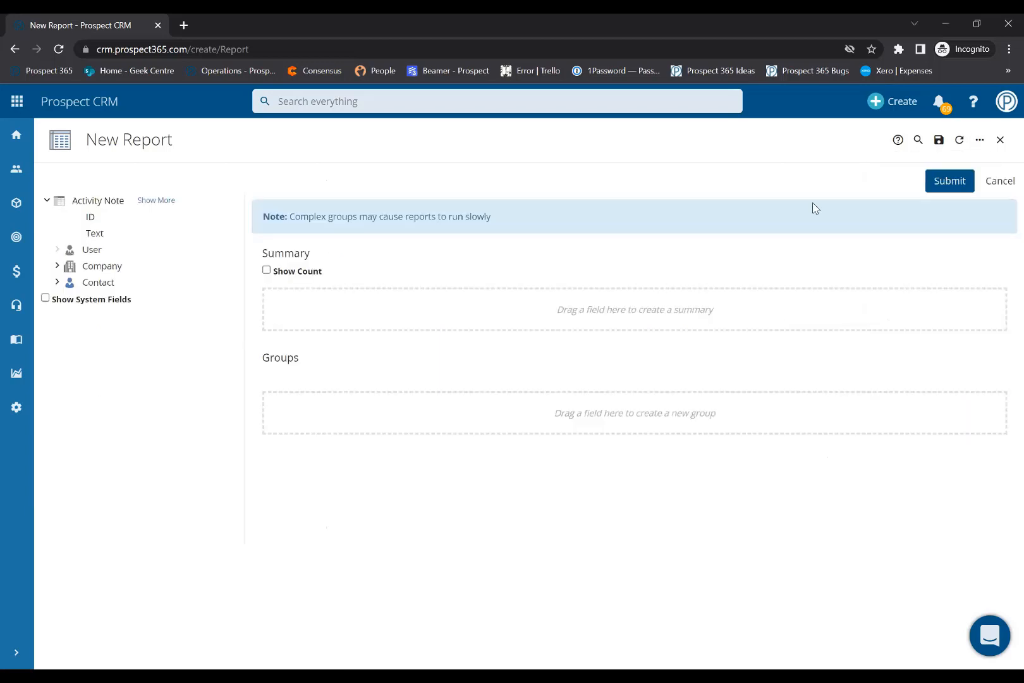
pyautogui.click(153, 201)
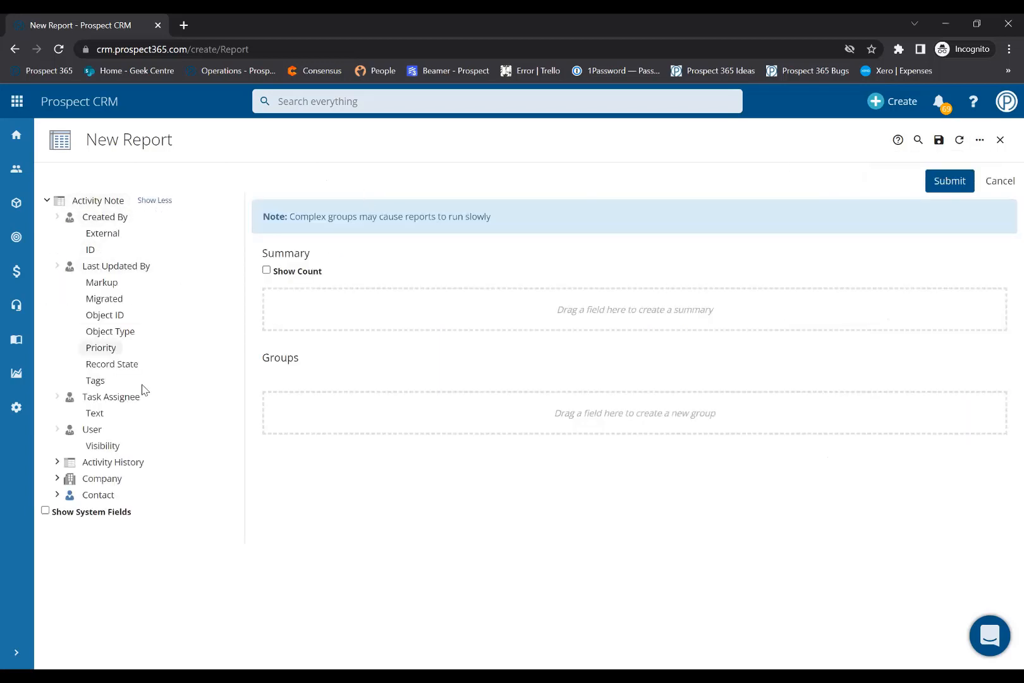
pyautogui.click(57, 463)
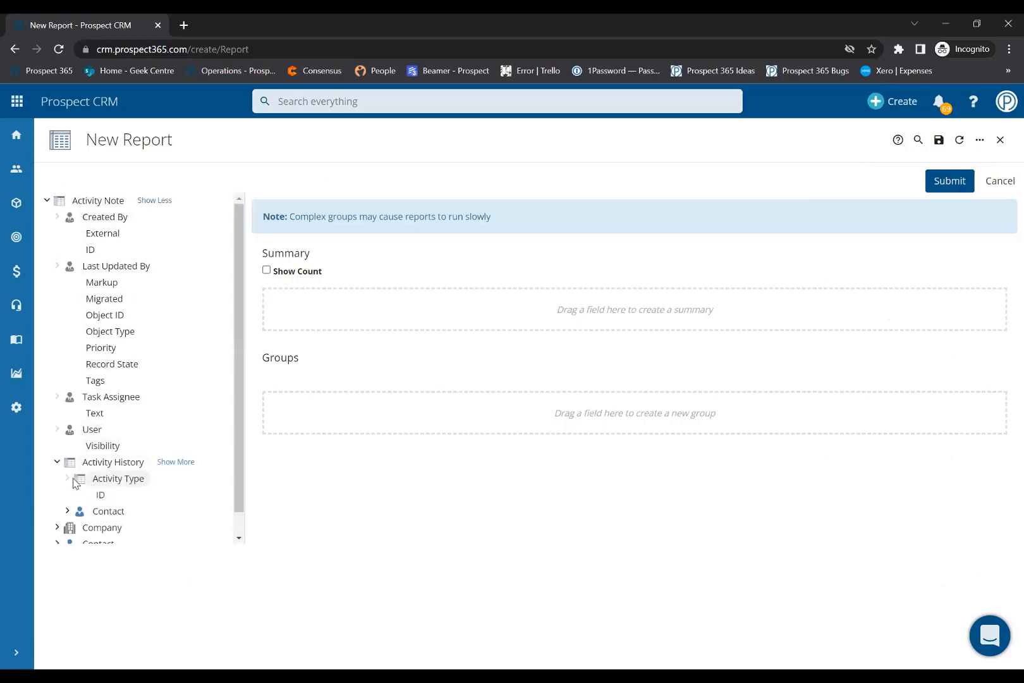
pyautogui.click(71, 480)
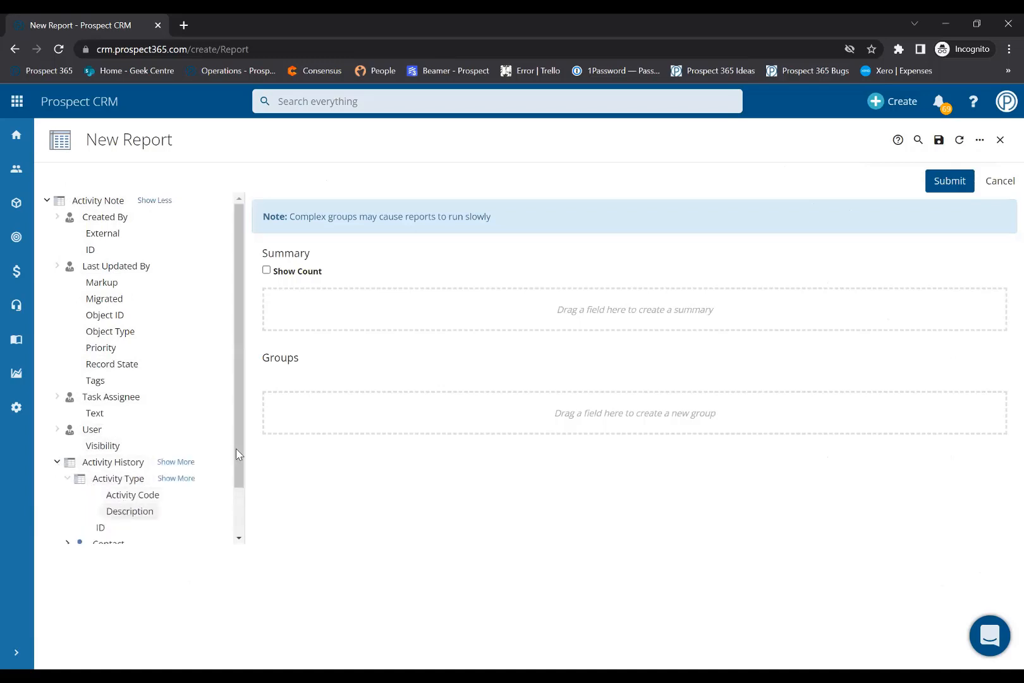
pyautogui.moveTo(129, 511); pyautogui.dragTo(316, 413)
pyautogui.click(266, 271)
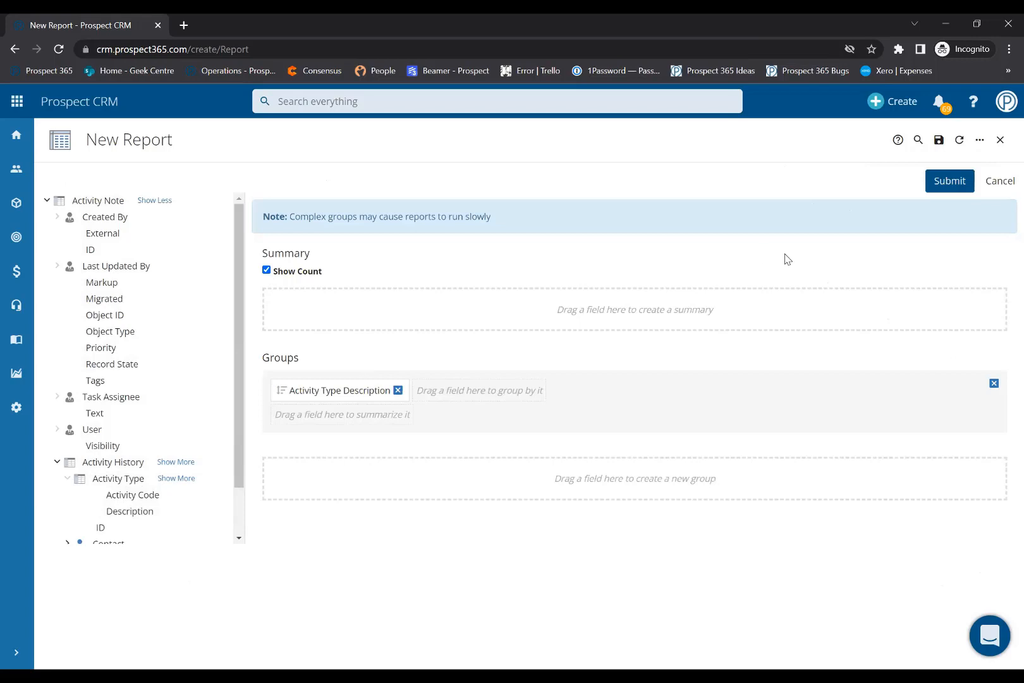
pyautogui.click(950, 181)
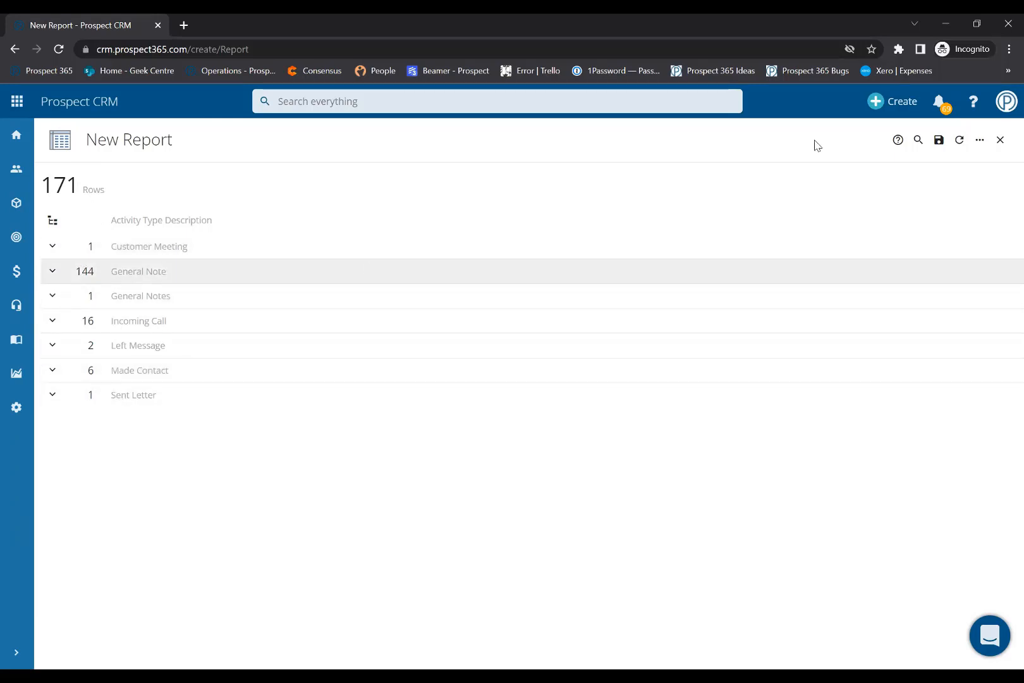
# Step: Add a User filter to the Activity Note report and set it to Prospect Support
pyautogui.click(979, 140)
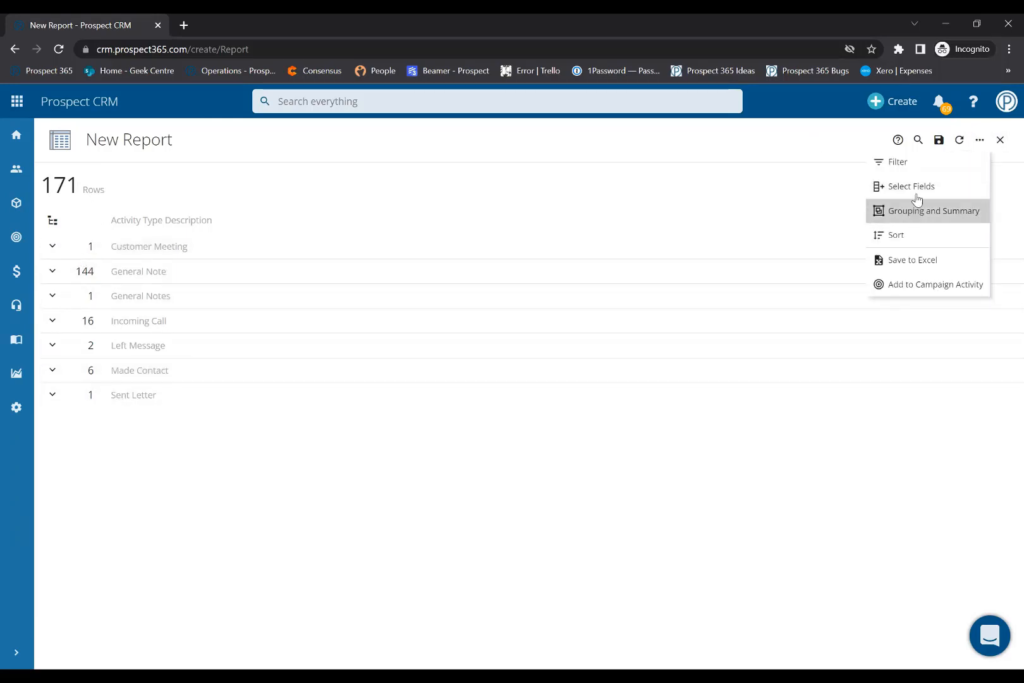
pyautogui.click(910, 163)
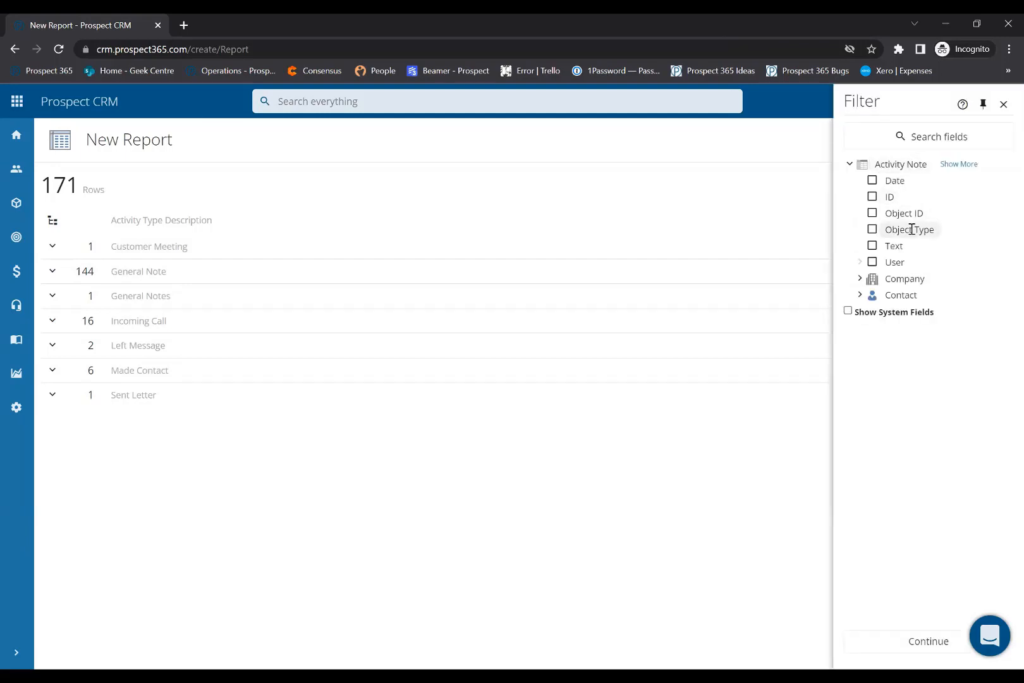
pyautogui.click(861, 261)
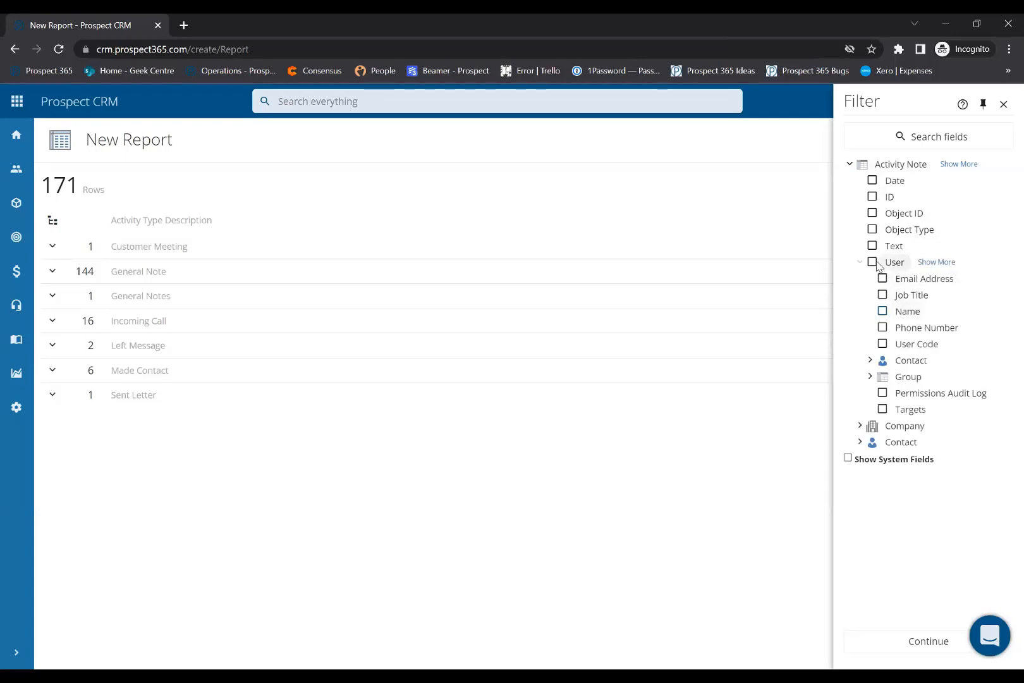
pyautogui.click(873, 262)
pyautogui.click(908, 641)
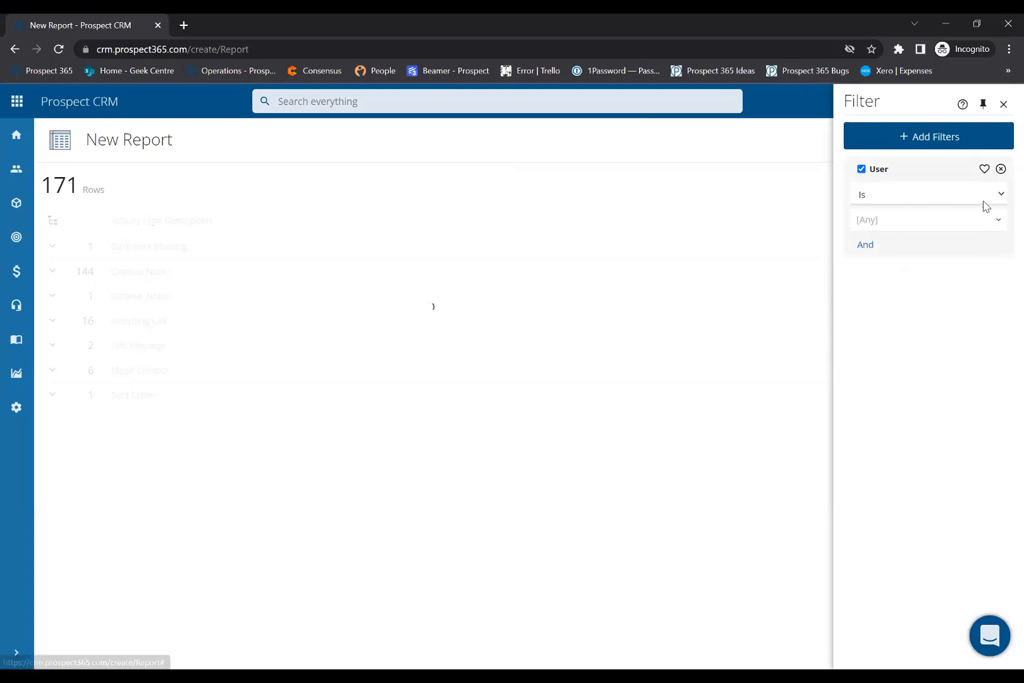
pyautogui.click(941, 220)
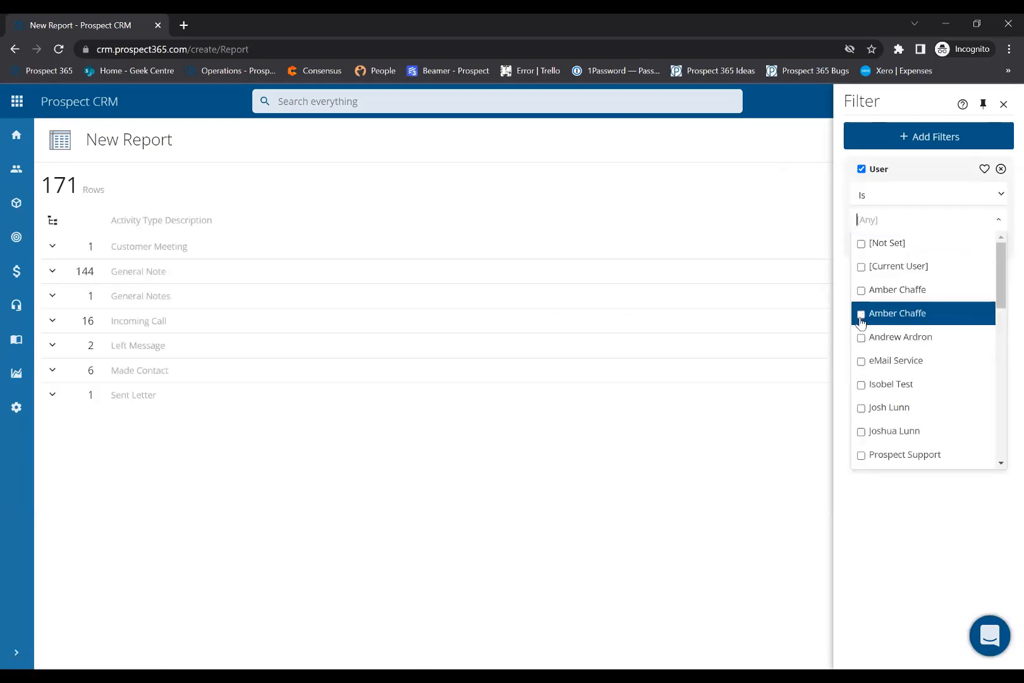
pyautogui.click(885, 212)
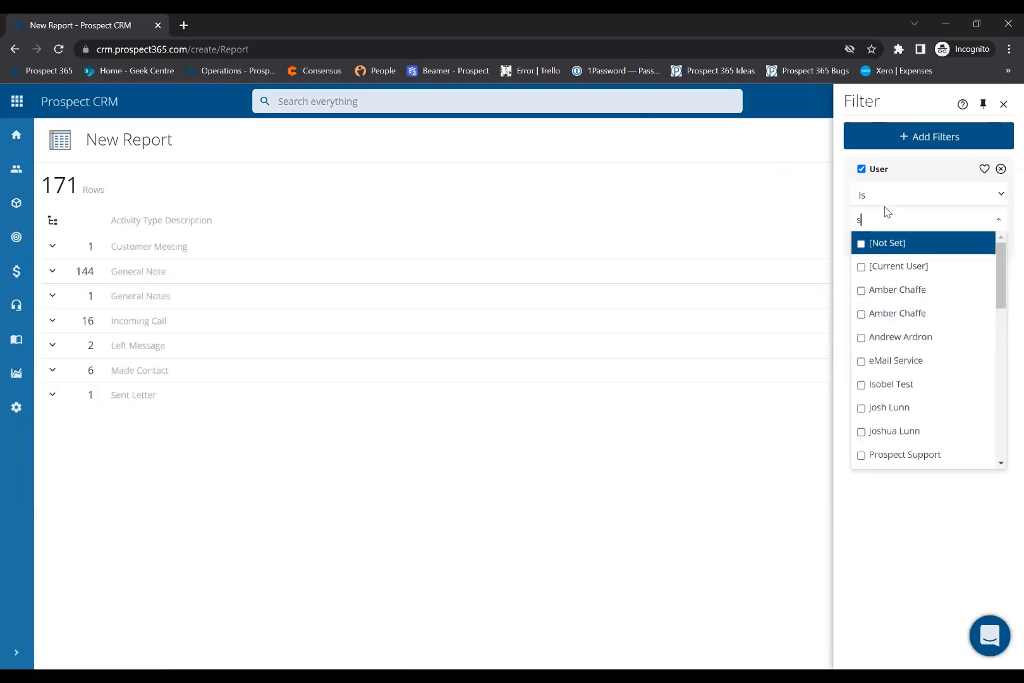
pyautogui.write('supp')
pyautogui.click(888, 245)
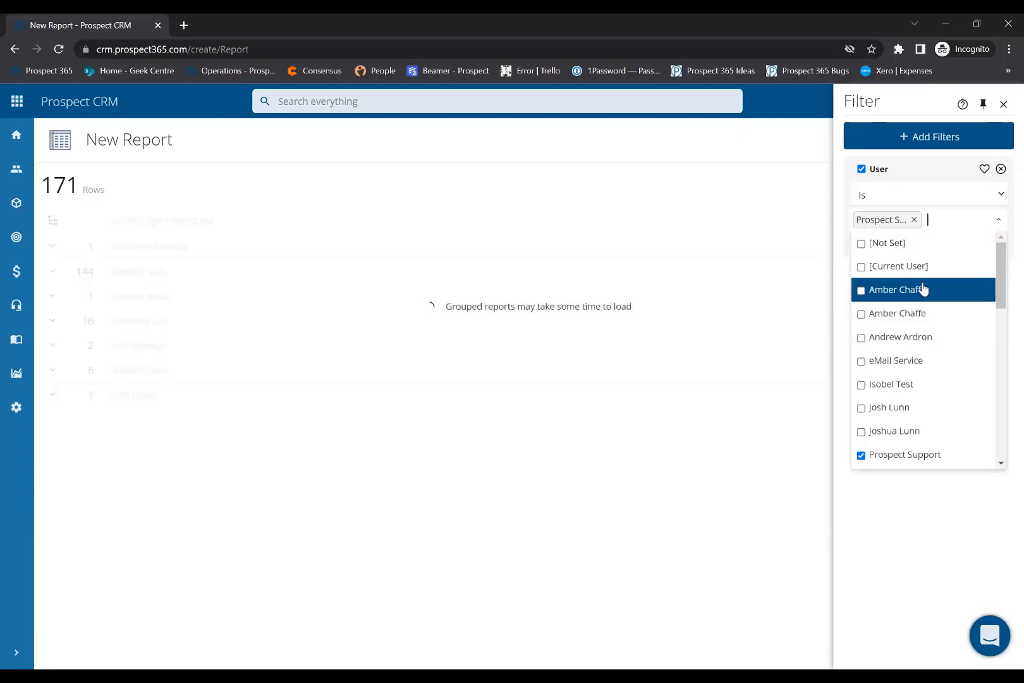
pyautogui.click(842, 289)
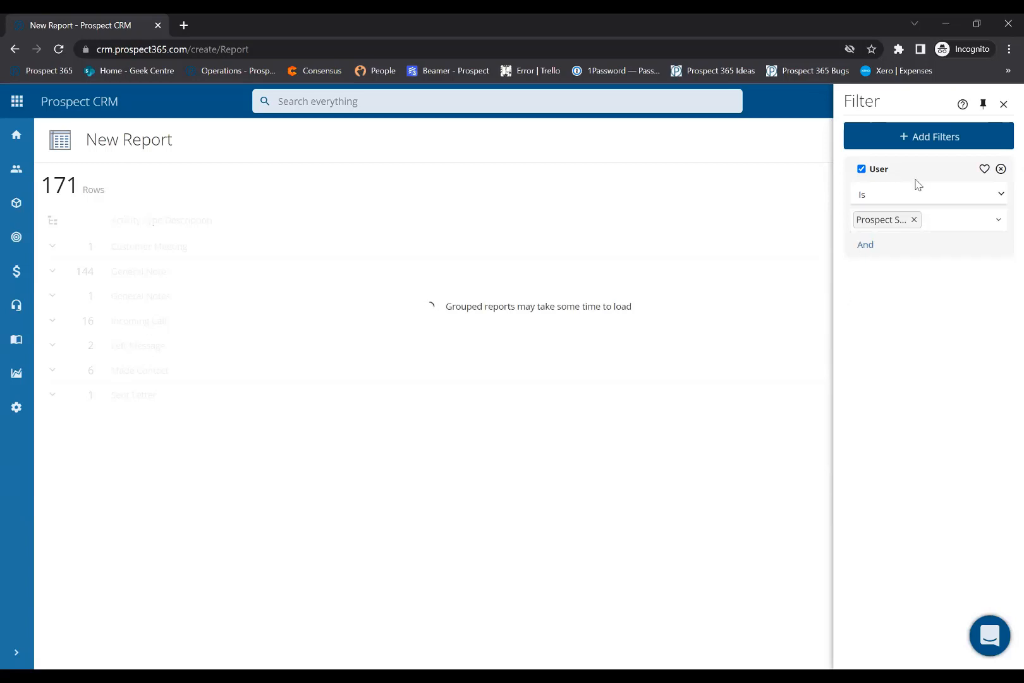
# Step: Add a filter on Activity History > Activity Type to the report
pyautogui.click(915, 141)
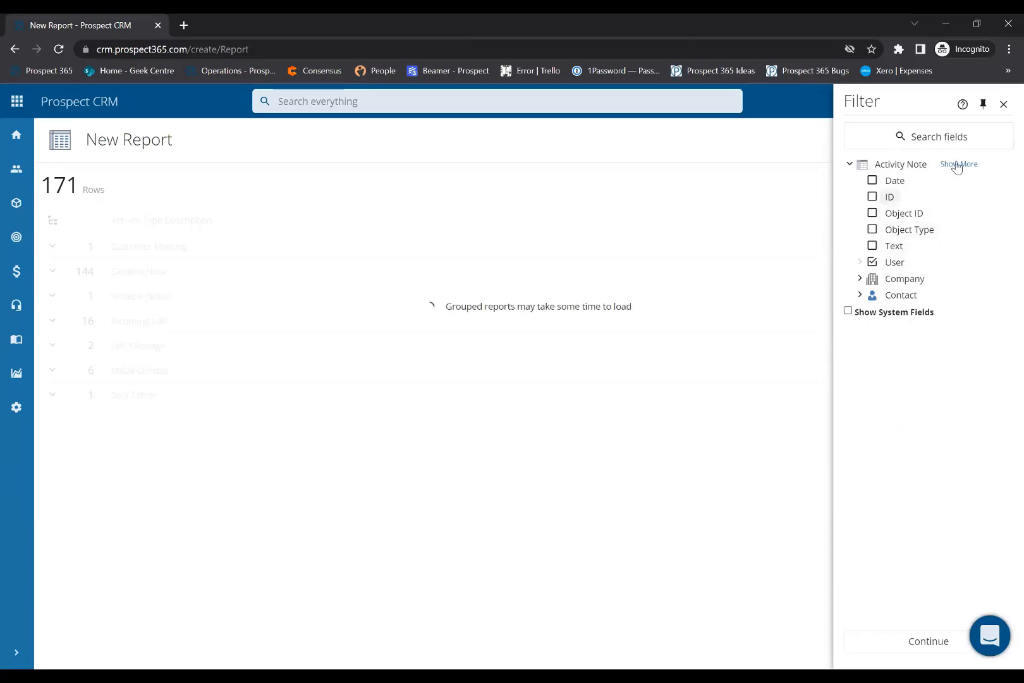
pyautogui.click(990, 170)
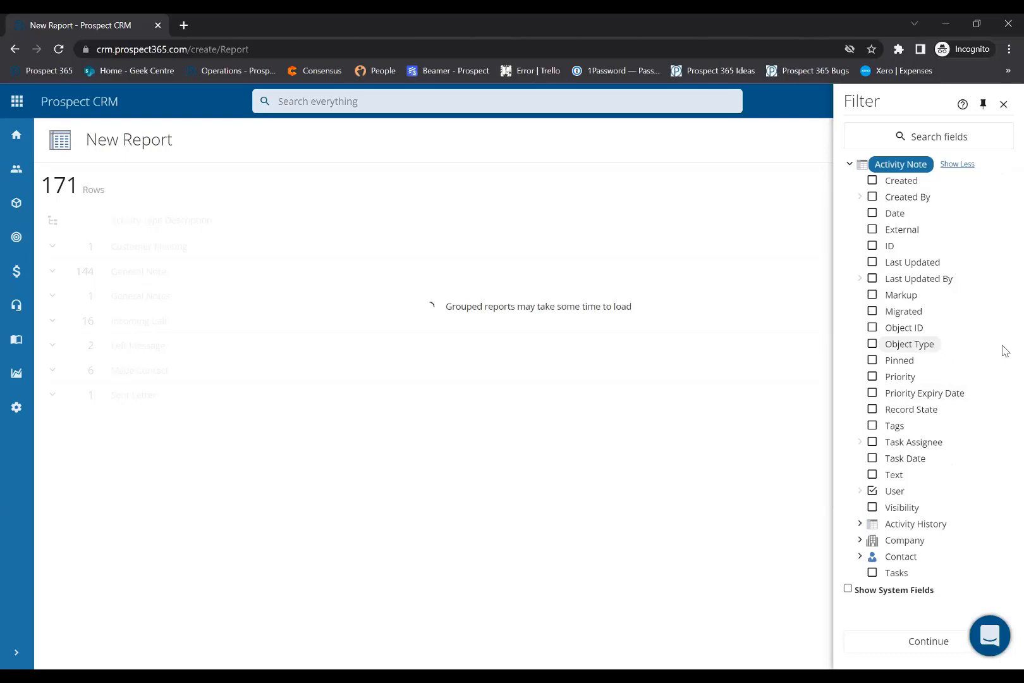
pyautogui.click(875, 527)
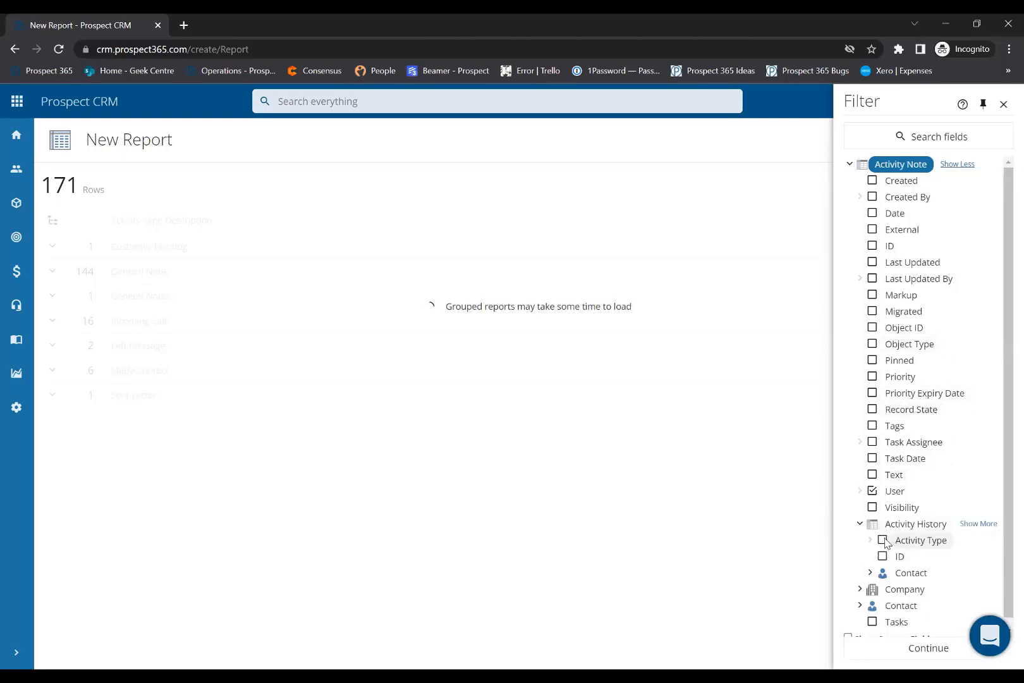
pyautogui.click(883, 540)
pyautogui.click(928, 647)
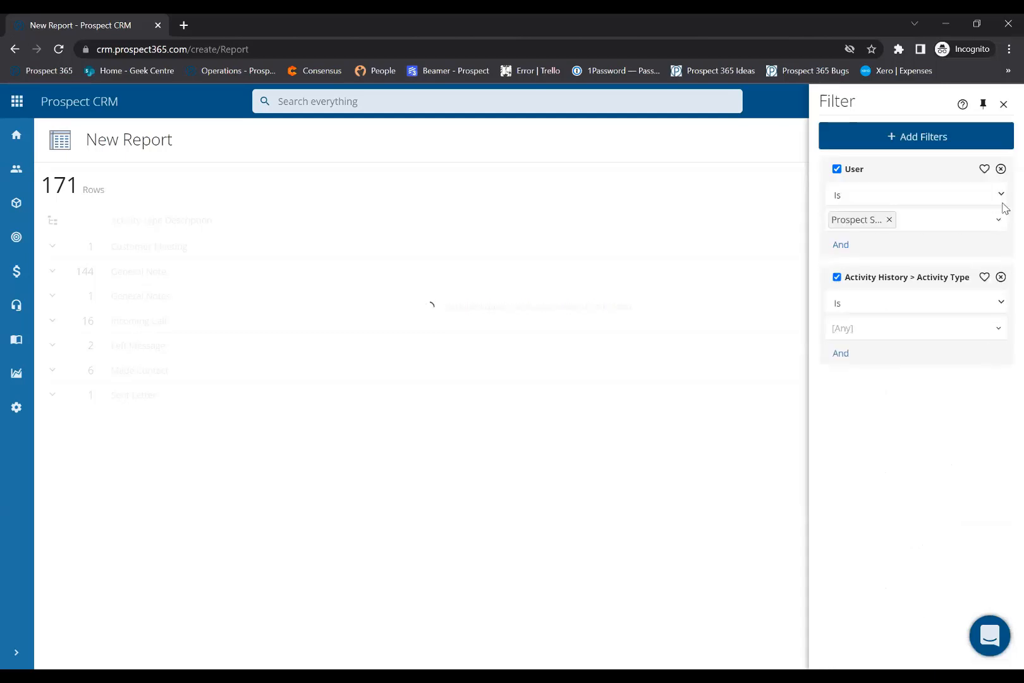
# Step: Remove the User filter and set the Activity Type filter to Incoming Call
pyautogui.click(1001, 169)
pyautogui.click(894, 221)
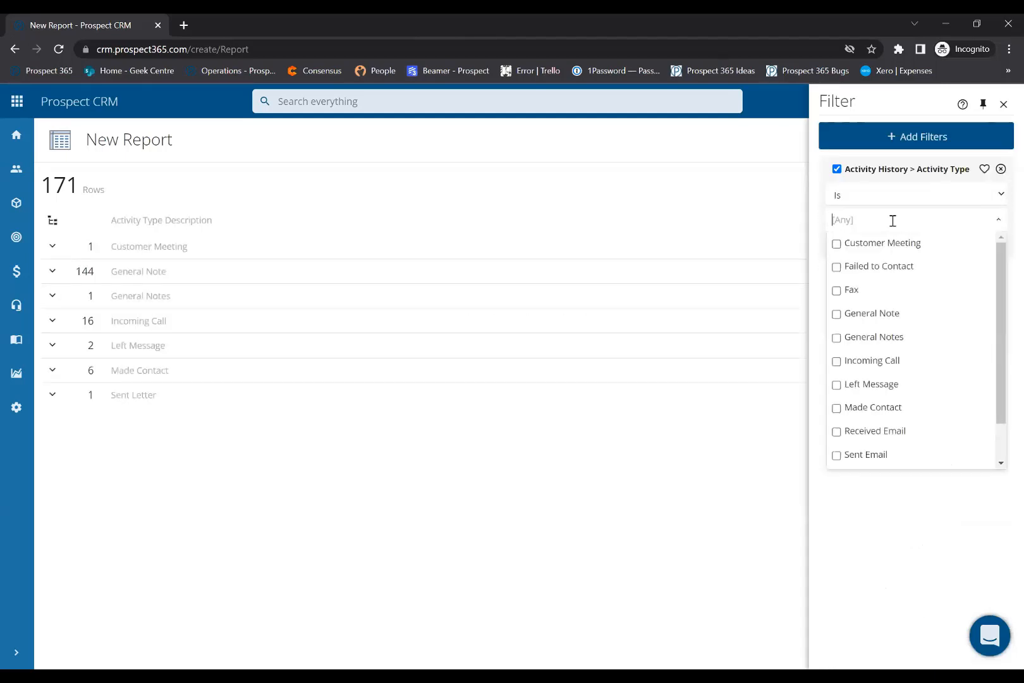
pyautogui.click(837, 360)
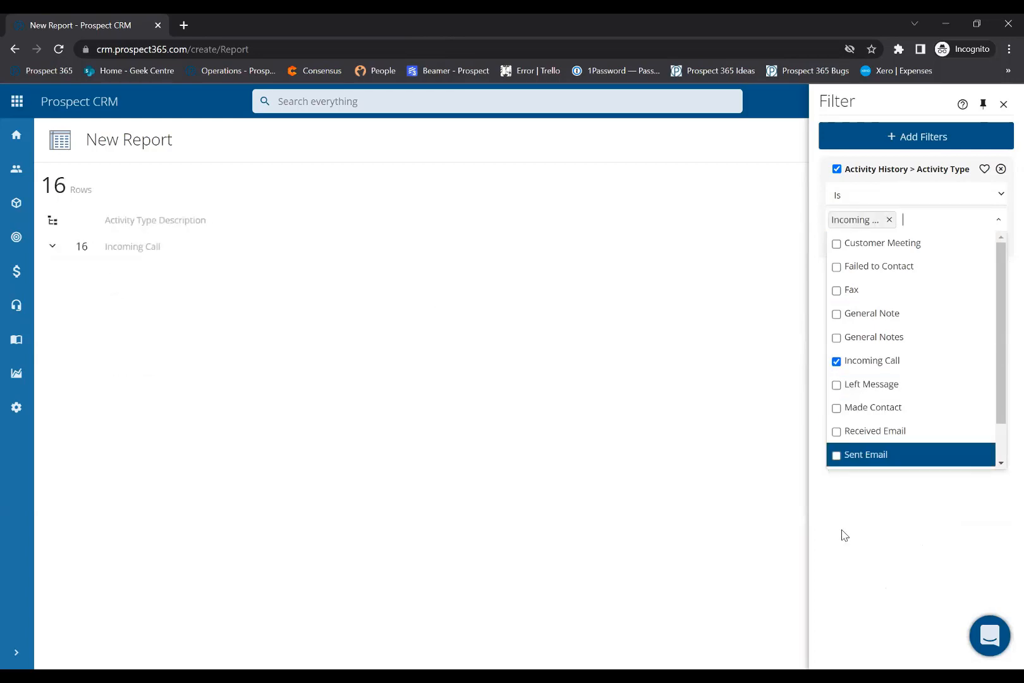
pyautogui.click(862, 515)
# Step: Add a filter on the Activity Note Date field and set it to Last Week
pyautogui.click(950, 145)
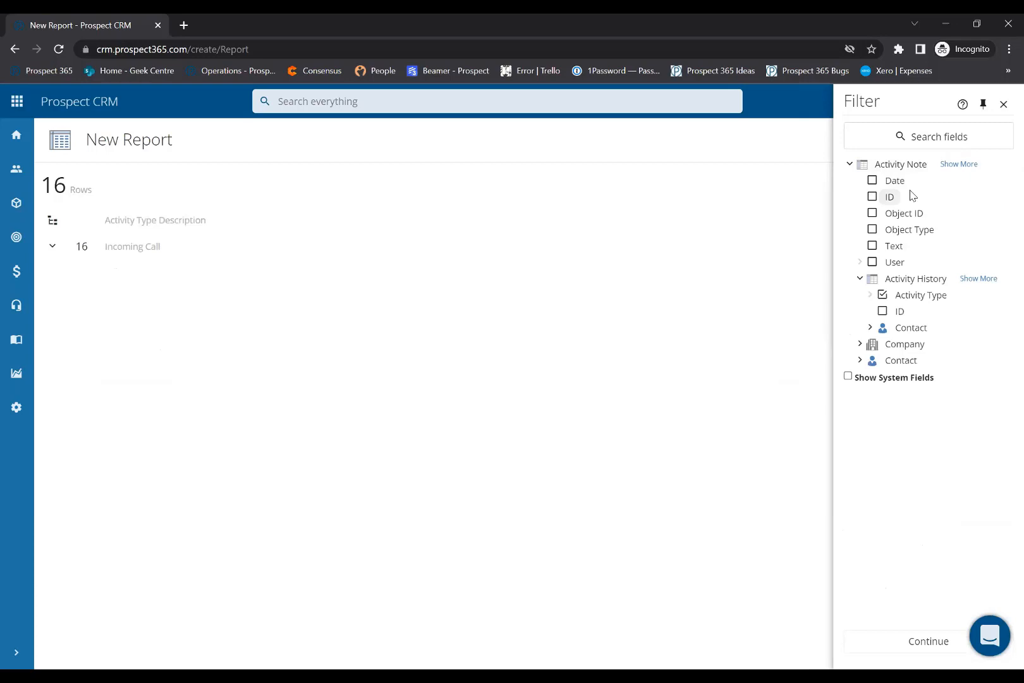
pyautogui.click(873, 181)
pyautogui.click(910, 642)
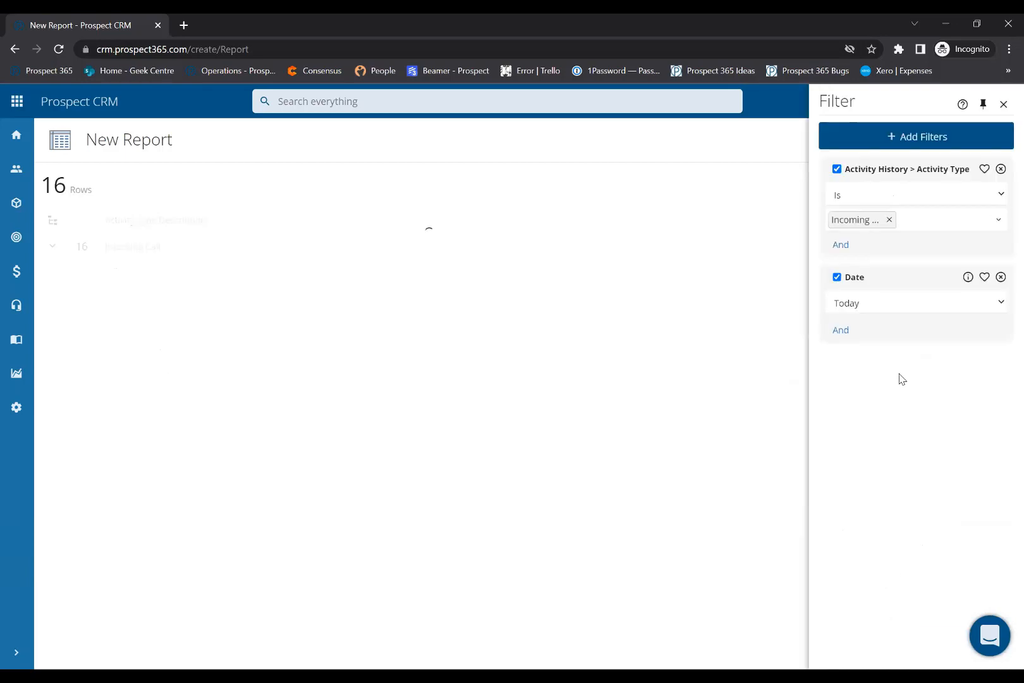
pyautogui.click(894, 306)
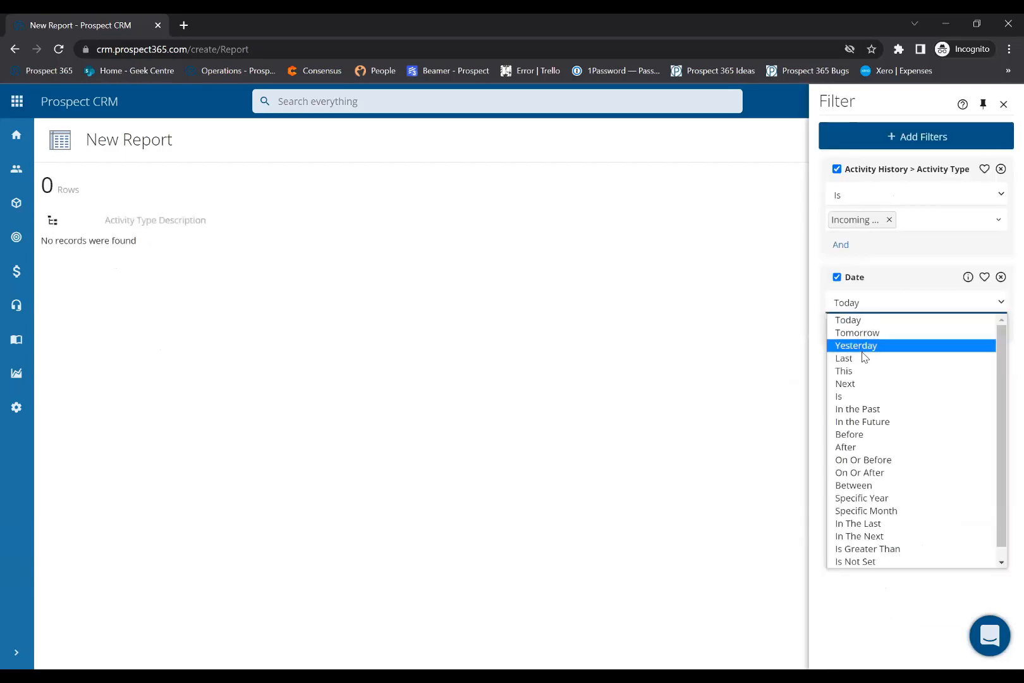
pyautogui.click(864, 358)
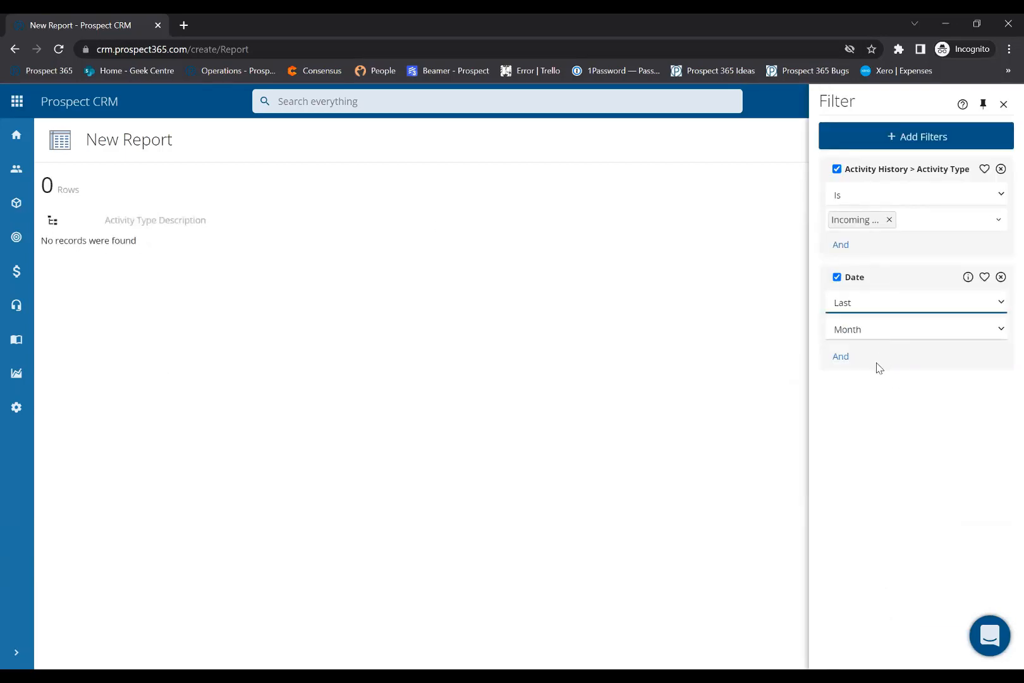
pyautogui.click(878, 331)
pyautogui.click(878, 348)
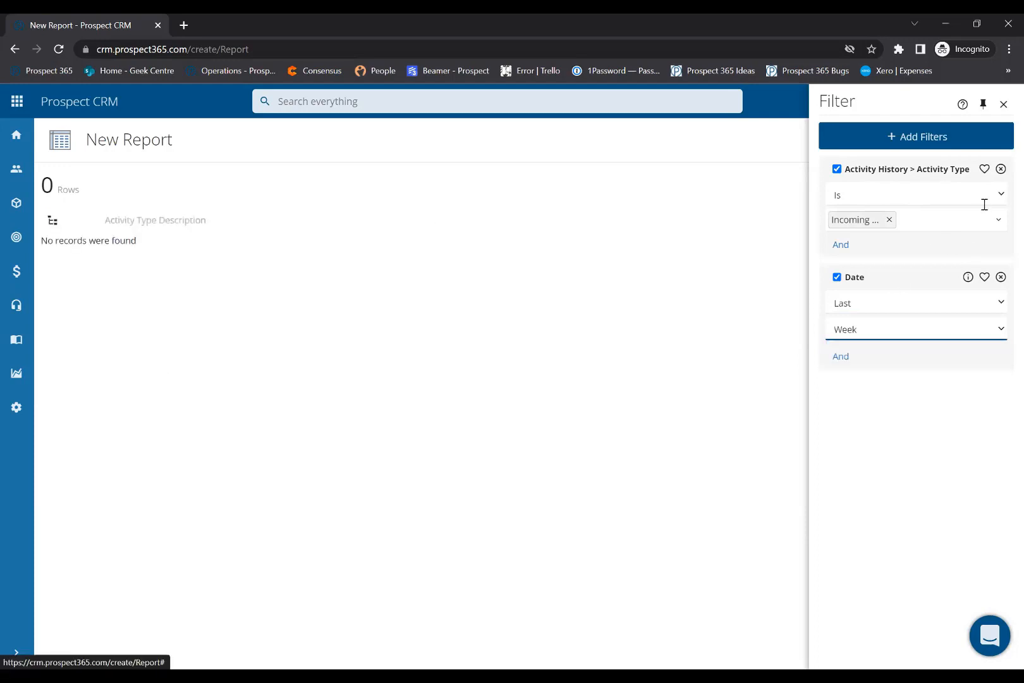
# Step: Remove the Activity Type filter and change the Date filter's condition to Between
pyautogui.click(1000, 169)
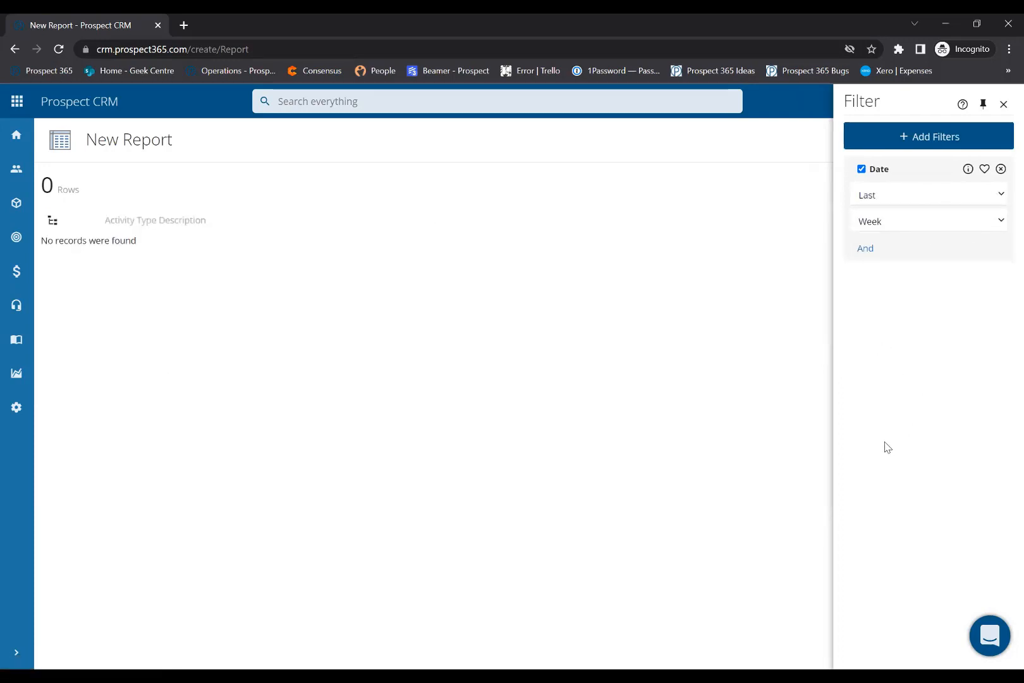
pyautogui.click(907, 201)
pyautogui.click(888, 380)
# Step: Set the Date filter's range from 01/07/2022 to 31/10/2022 and mark the filter as a favourite
pyautogui.click(889, 222)
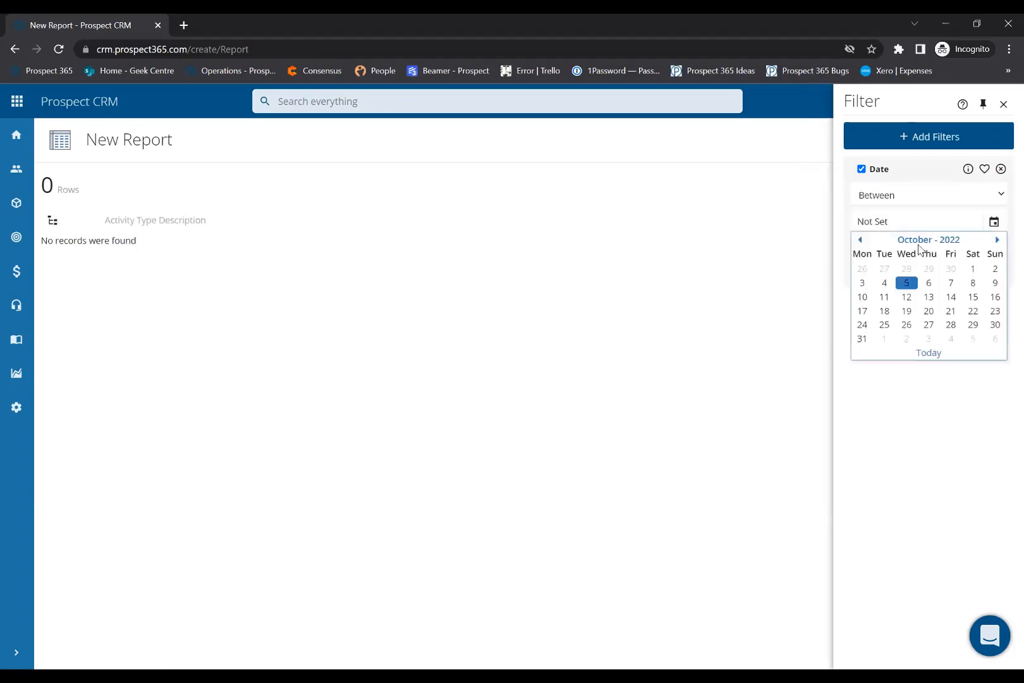
pyautogui.click(860, 239)
pyautogui.click(860, 239)
pyautogui.click(859, 239)
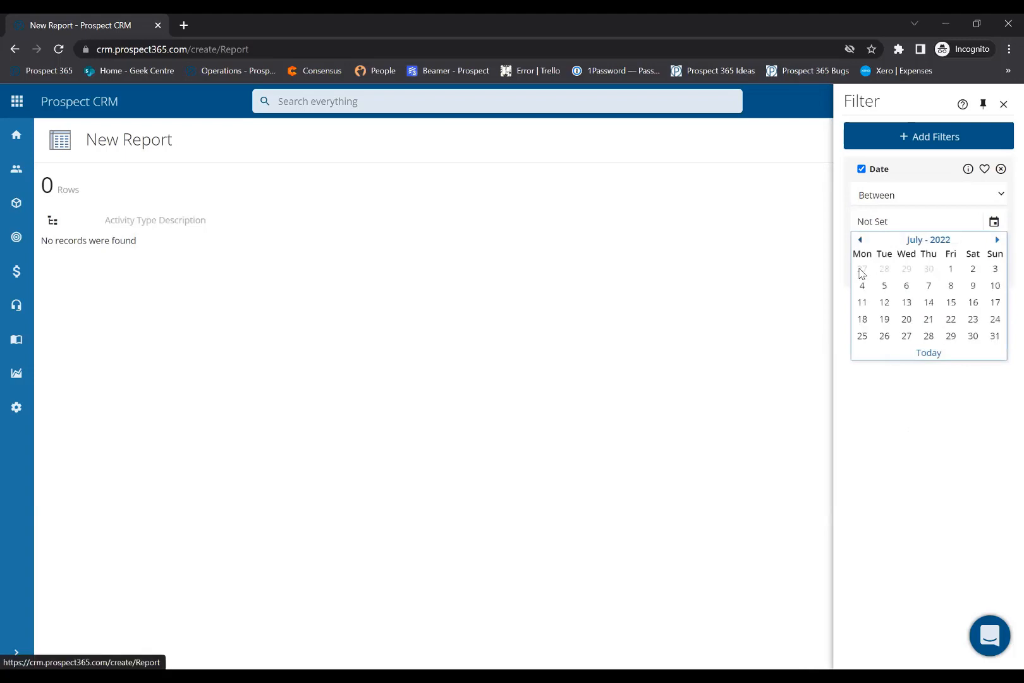
pyautogui.click(948, 272)
pyautogui.click(902, 260)
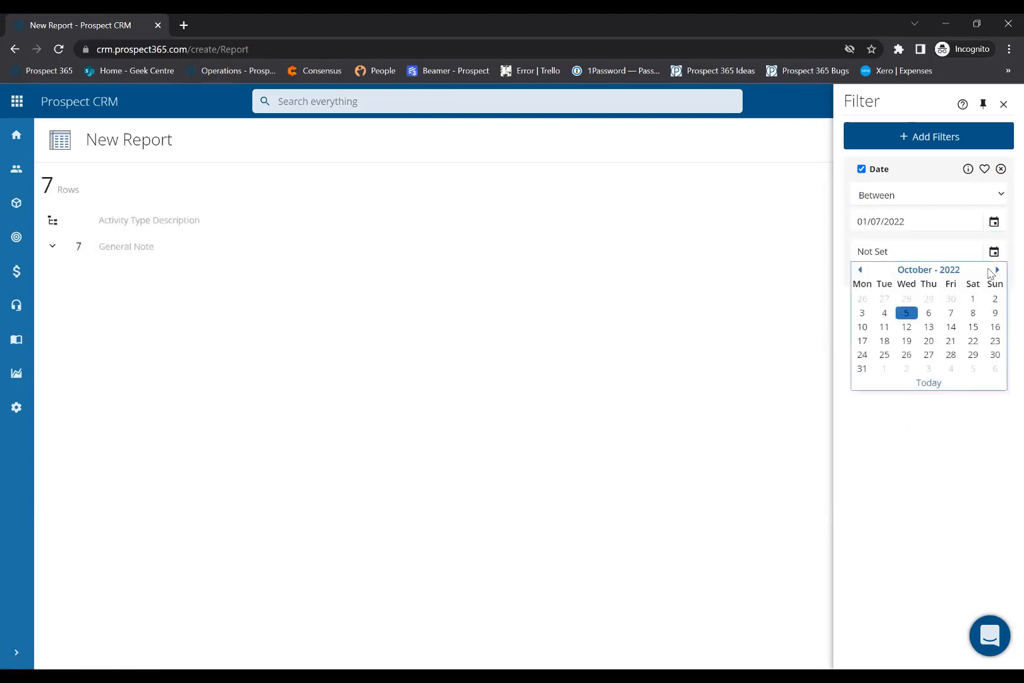
pyautogui.click(861, 368)
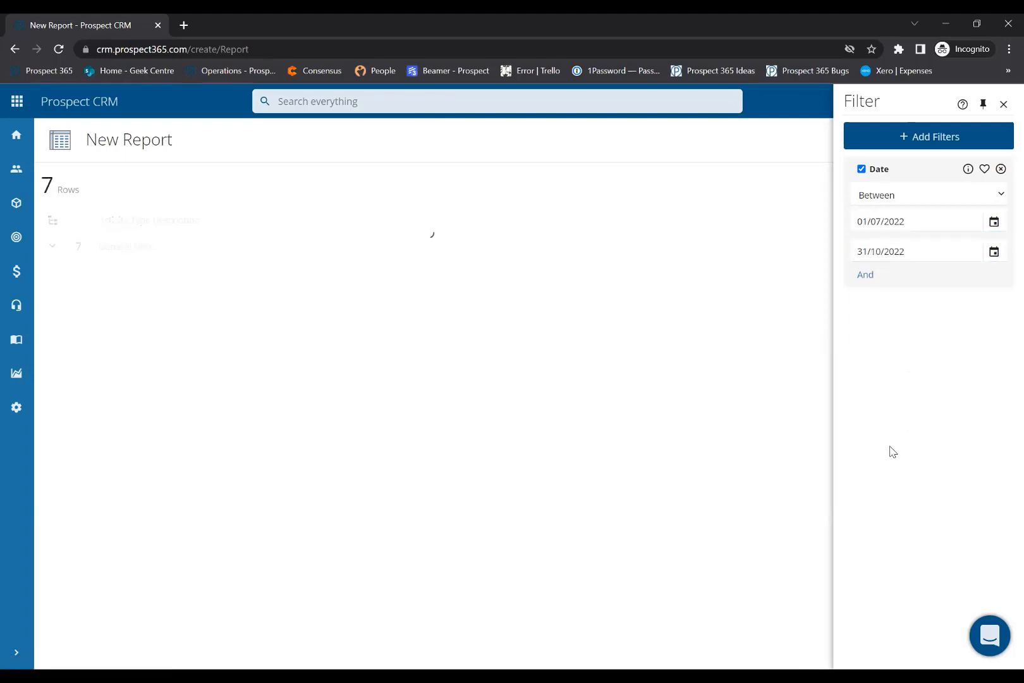
pyautogui.click(984, 170)
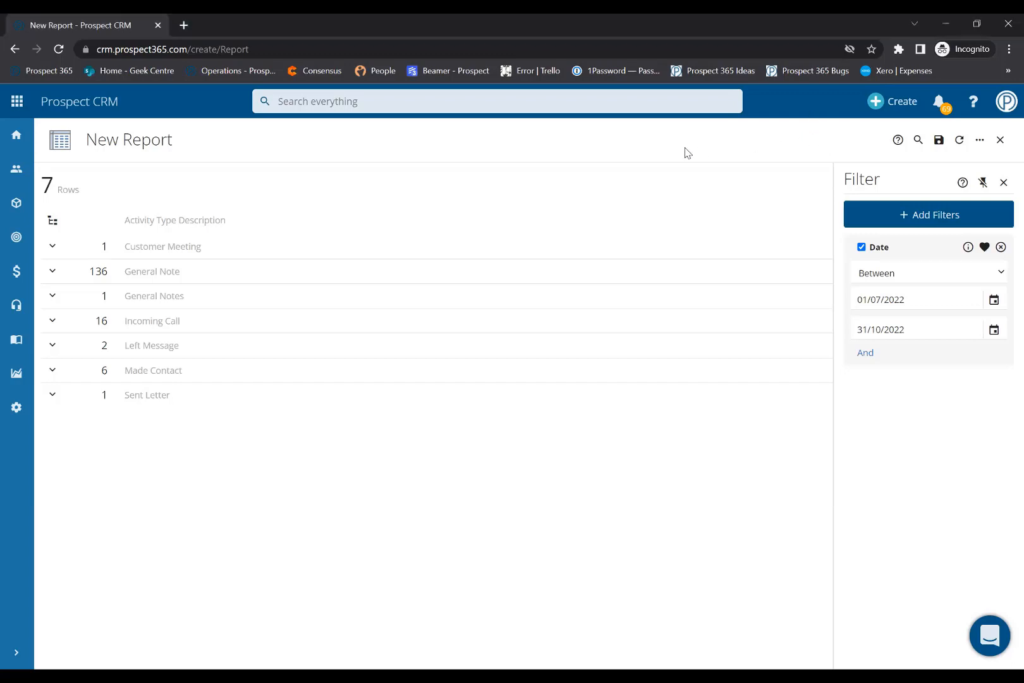
# Step: Review the Hints & Tips posts in the Help Centre's What's New feed and look over the other help options
pyautogui.click(982, 99)
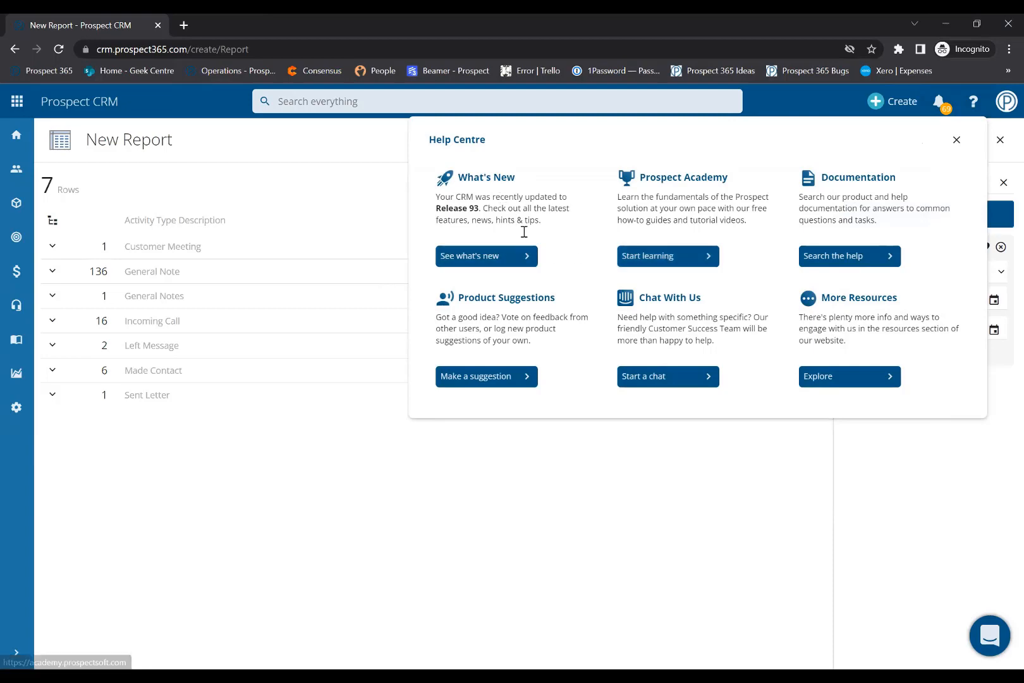
pyautogui.click(487, 256)
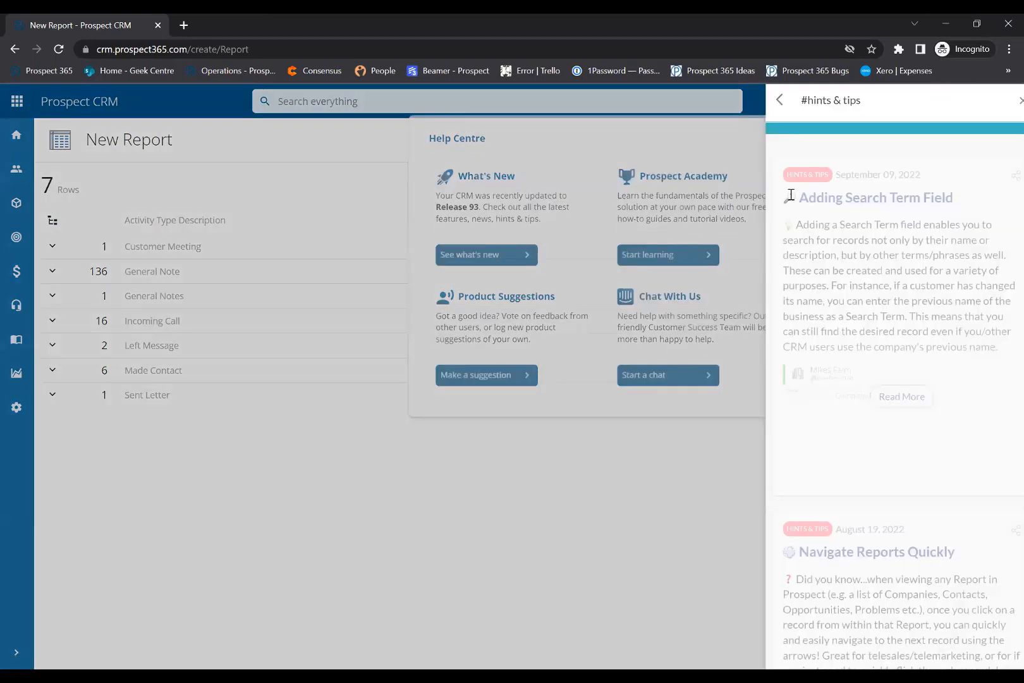
pyautogui.click(856, 114)
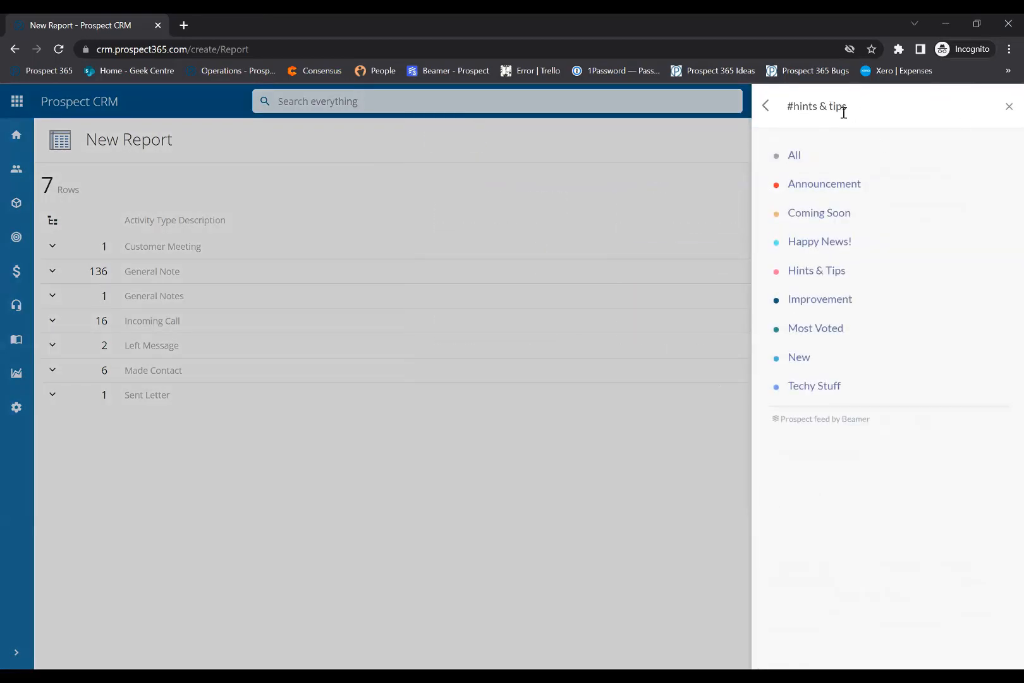
pyautogui.click(812, 277)
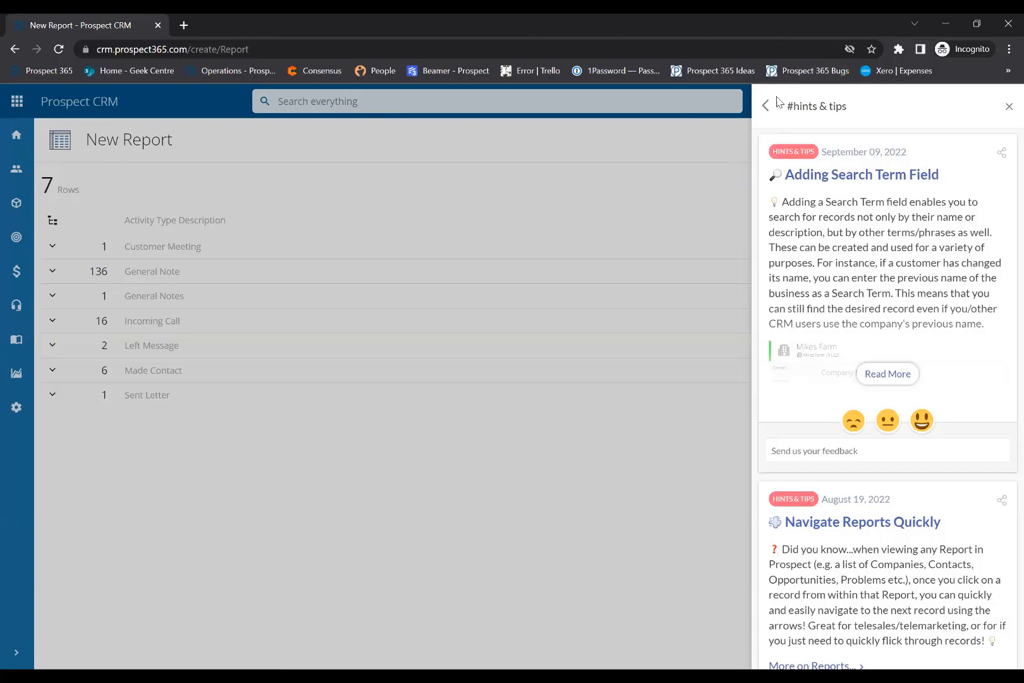
pyautogui.click(1009, 107)
pyautogui.click(973, 107)
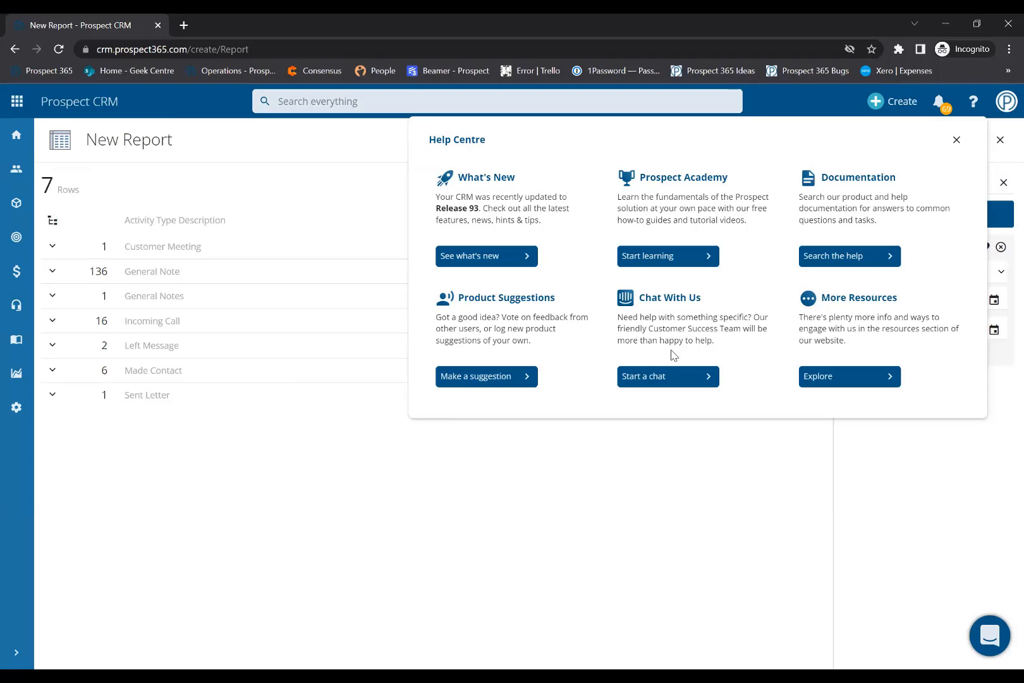
pyautogui.click(527, 495)
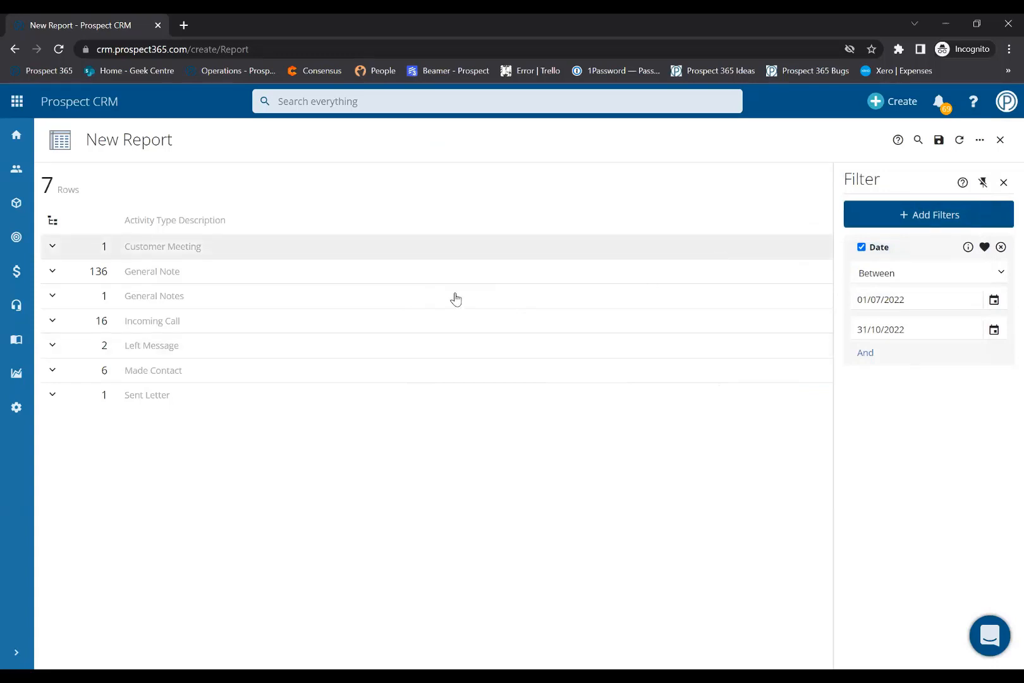
# Step: Expand the Customer Meeting group in the report to examine its activity notes
pyautogui.click(75, 254)
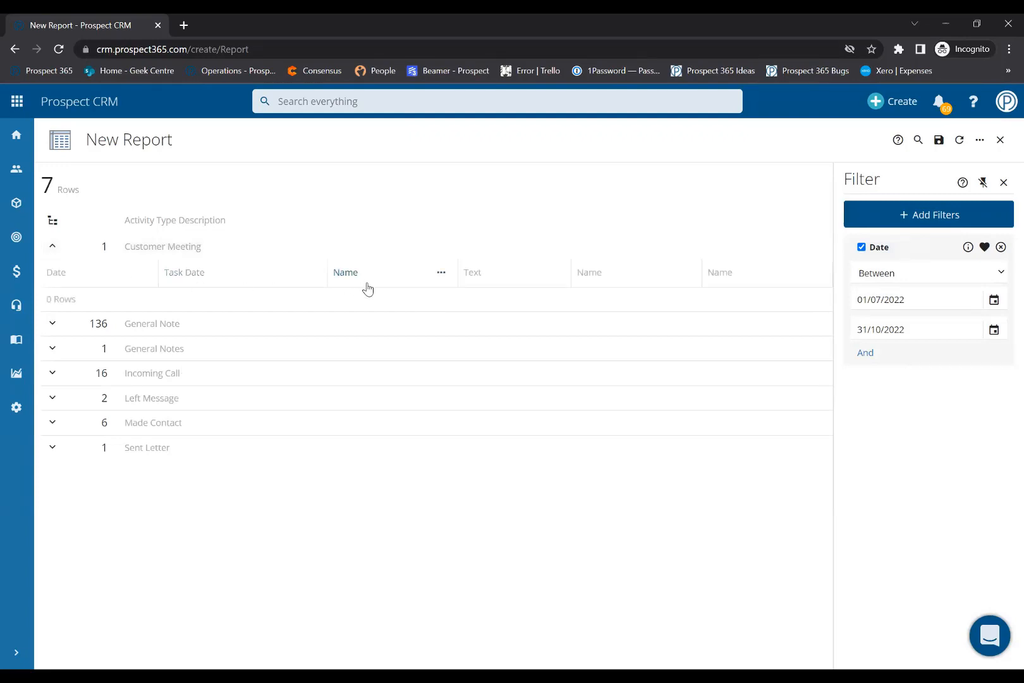
pyautogui.click(979, 141)
pyautogui.moveTo(201, 277); pyautogui.dragTo(152, 279)
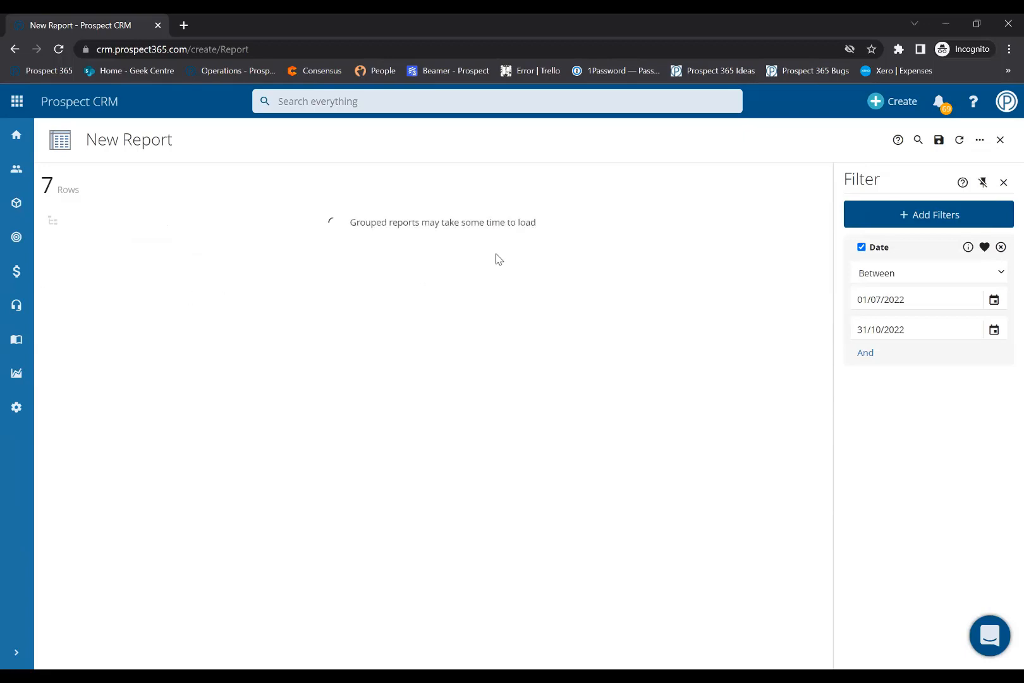
# Step: Remove the Activity Type Description grouping from the report and apply the change
pyautogui.click(979, 140)
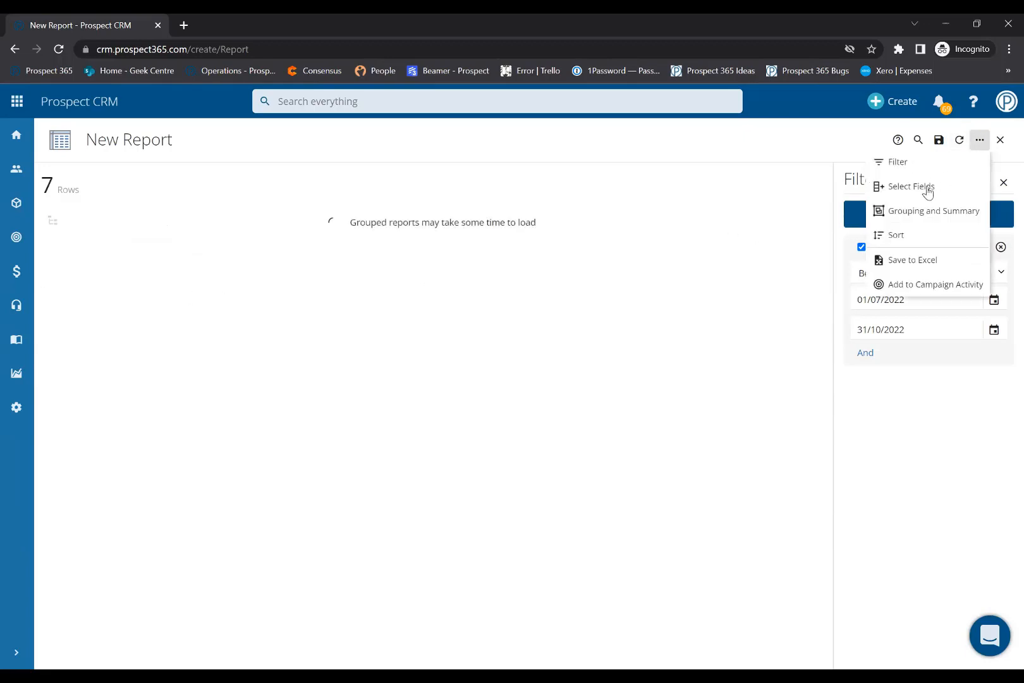
pyautogui.click(921, 211)
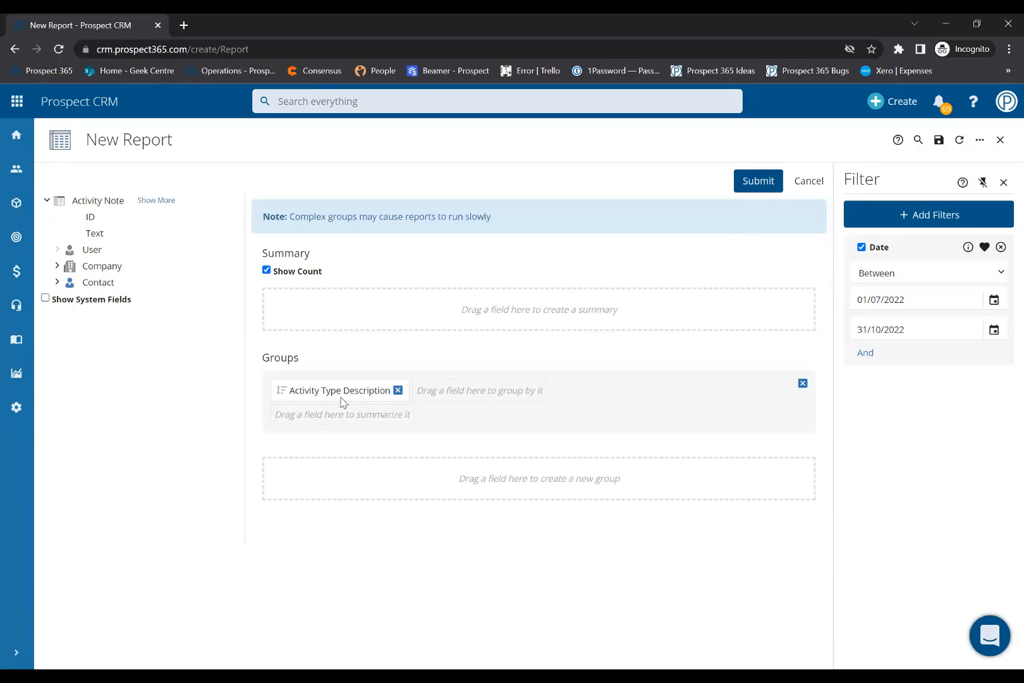
pyautogui.click(397, 391)
pyautogui.click(763, 183)
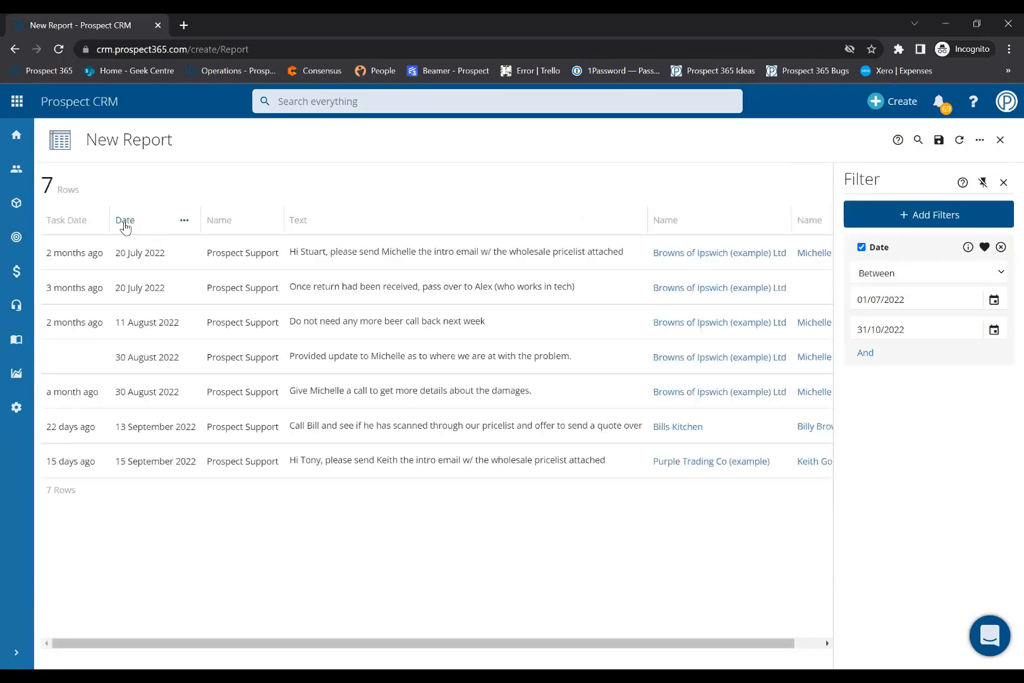
# Step: Move the Date column between the user Name and Text columns and sort the report by Text in ascending order
pyautogui.moveTo(125, 226); pyautogui.dragTo(284, 231)
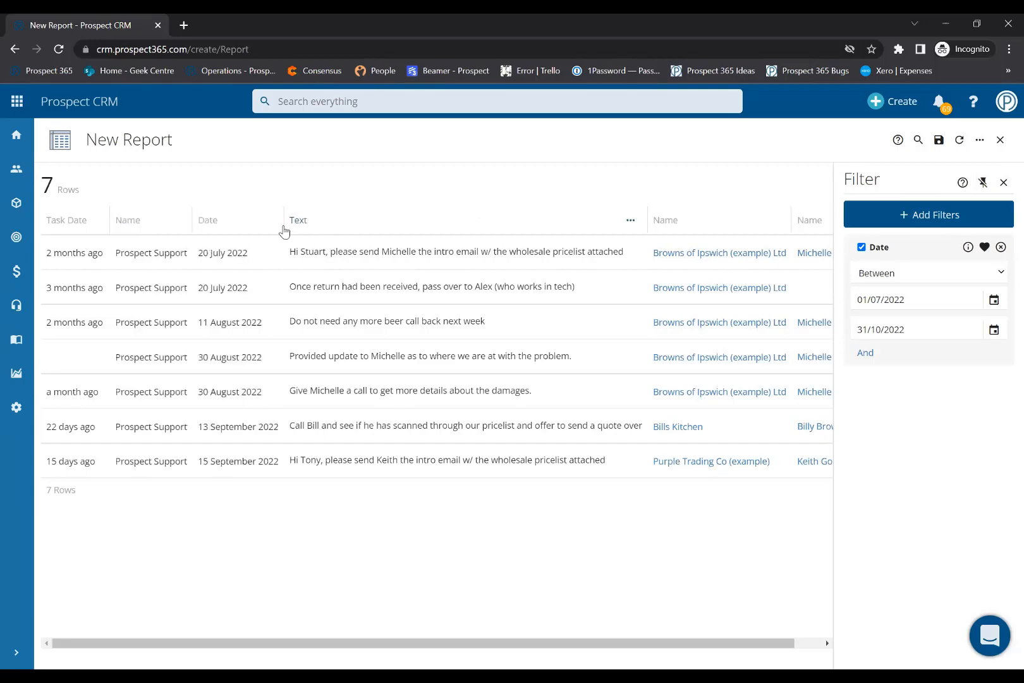
pyautogui.click(285, 230)
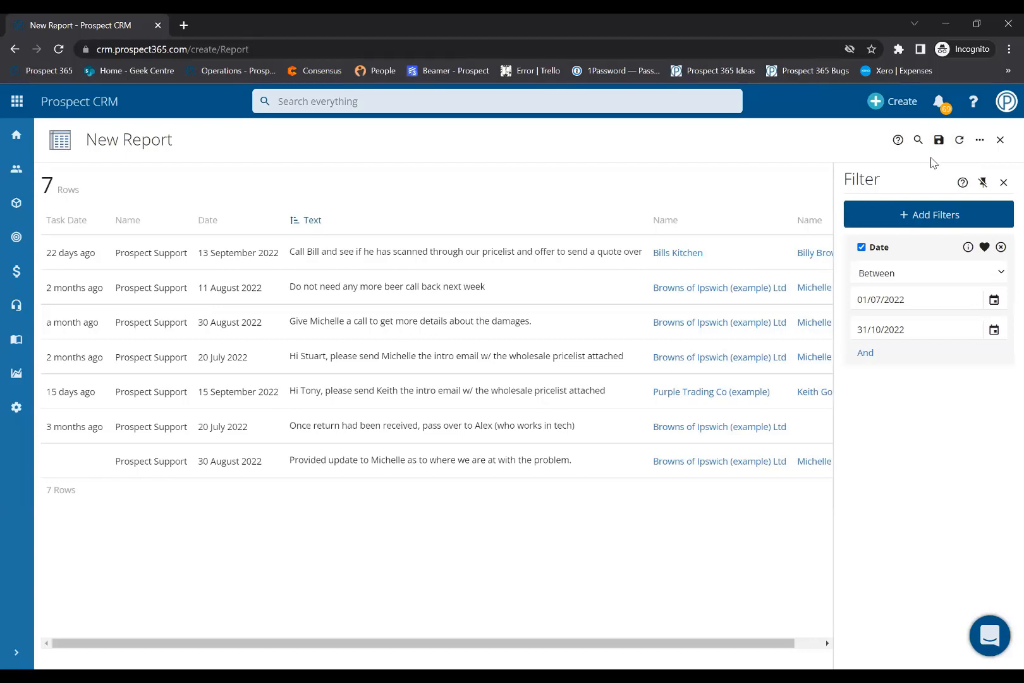
# Step: Review the report's save options for name, report group and sharing, and leave without saving
pyautogui.click(939, 140)
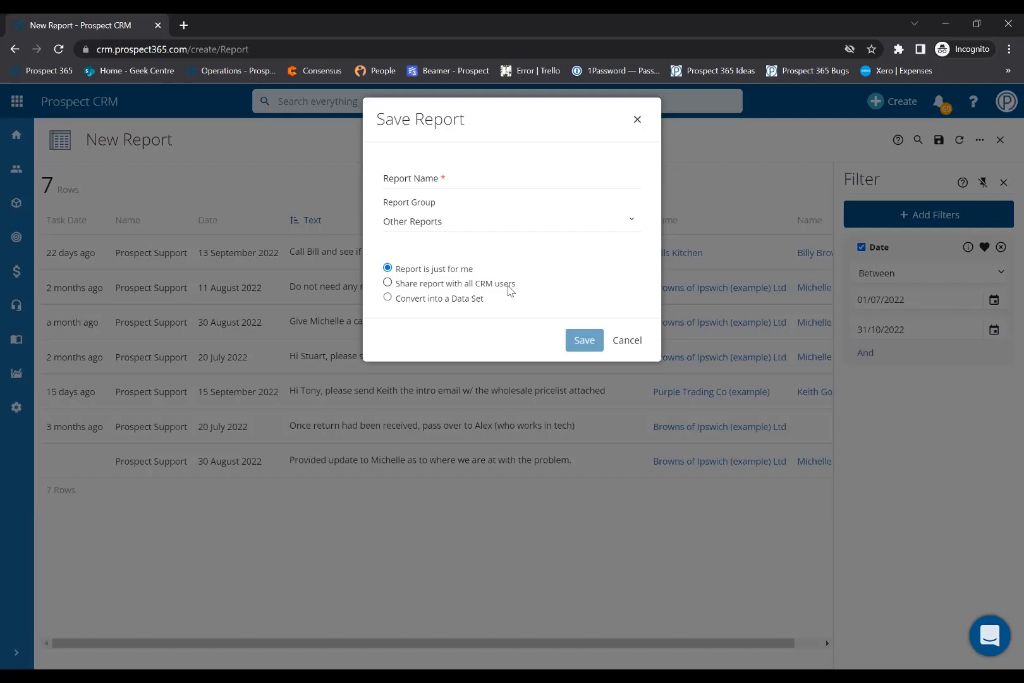
pyautogui.click(629, 341)
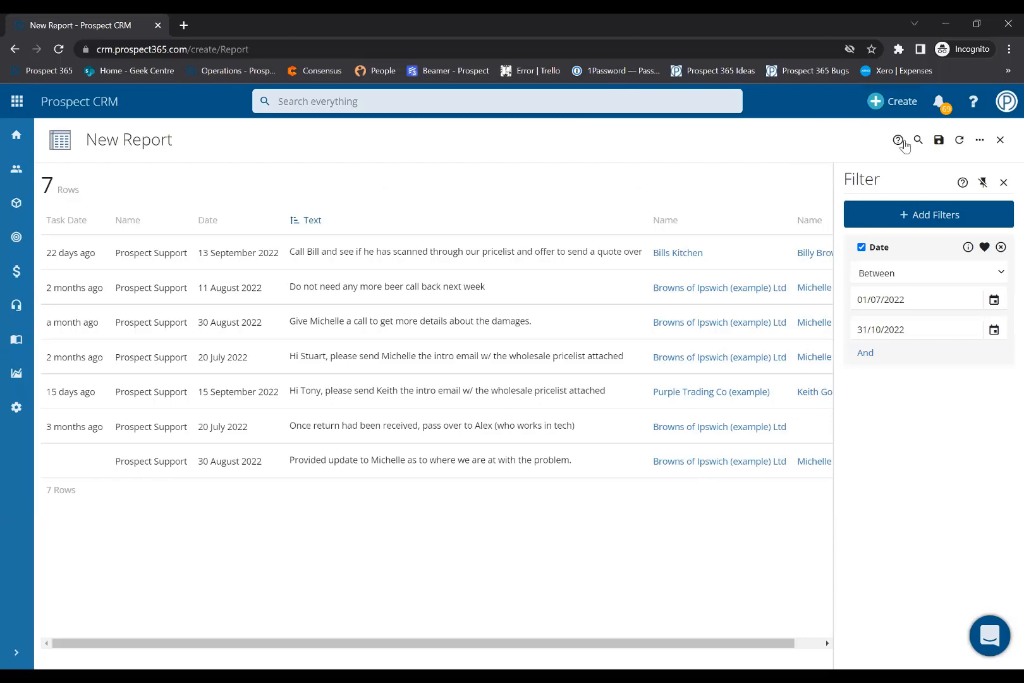
# Step: Examine the Company custom fields available in the report's field selection and leave without changing the fields
pyautogui.click(980, 139)
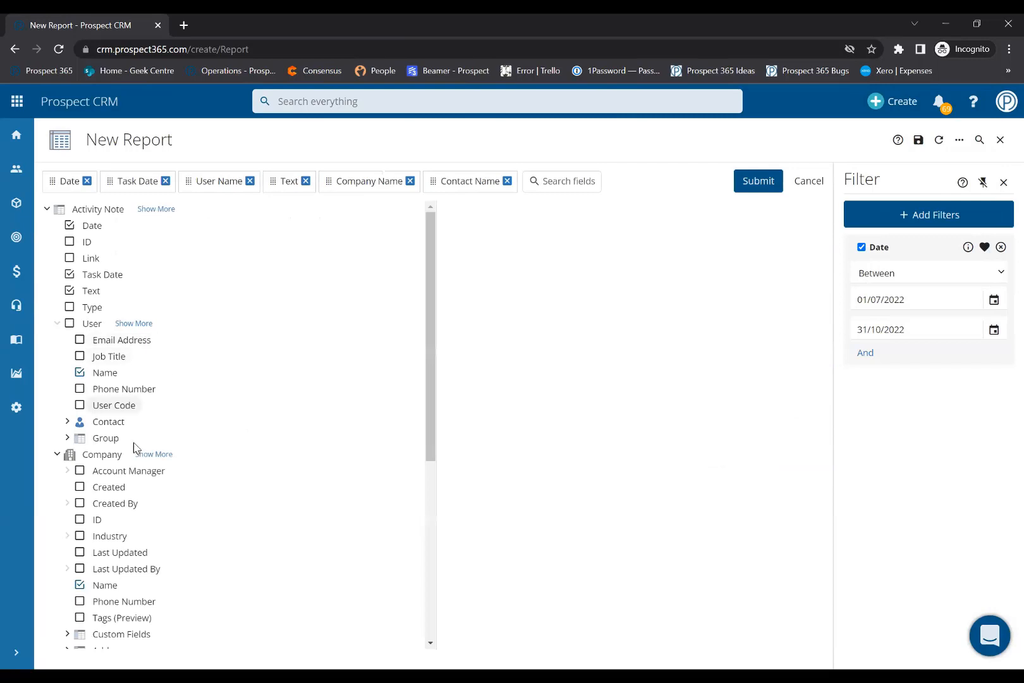
pyautogui.moveTo(431, 378); pyautogui.dragTo(437, 442)
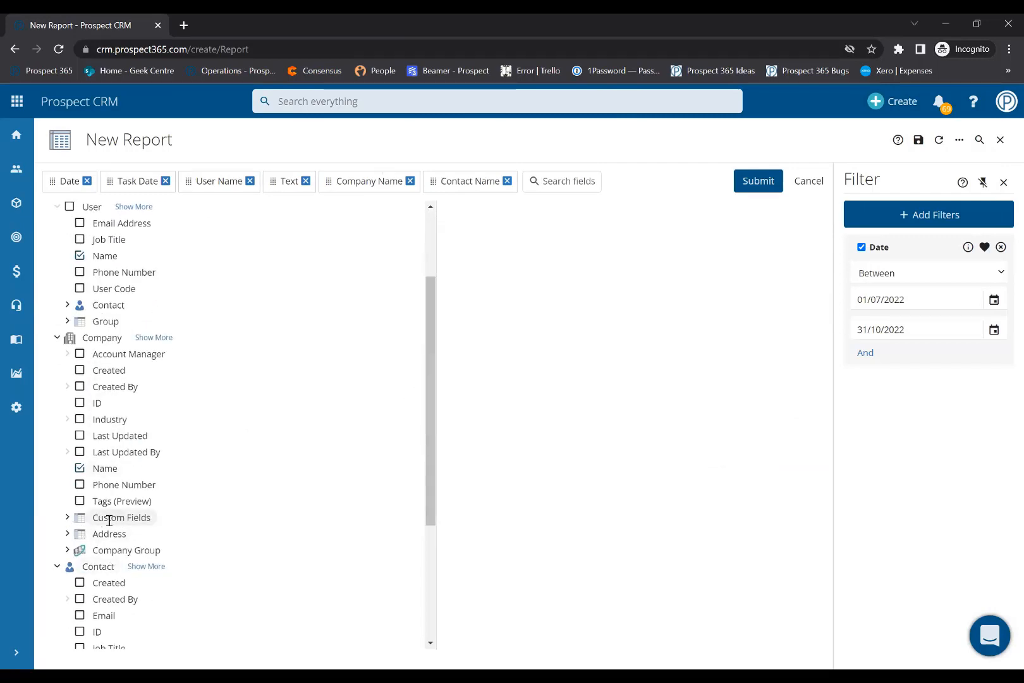
pyautogui.click(67, 517)
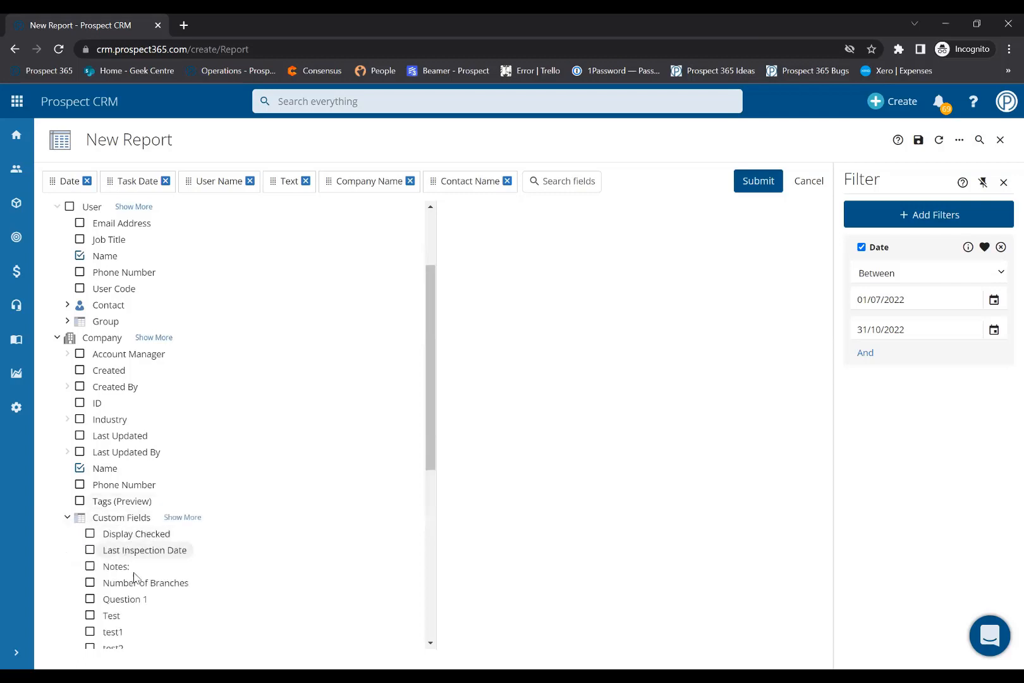
pyautogui.moveTo(435, 397); pyautogui.dragTo(435, 455)
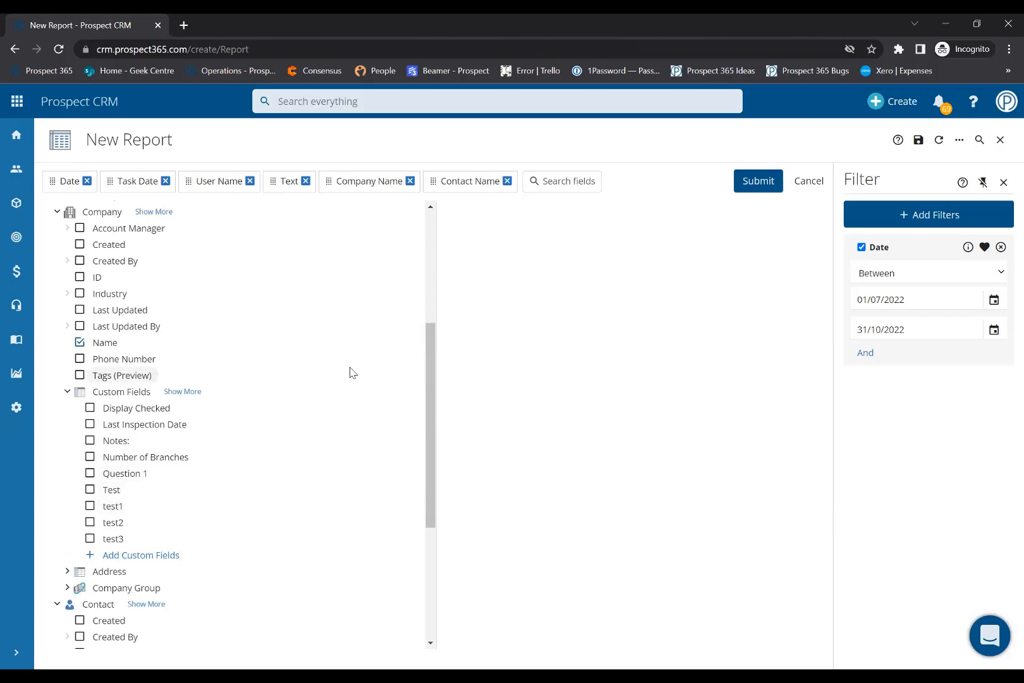
pyautogui.click(821, 180)
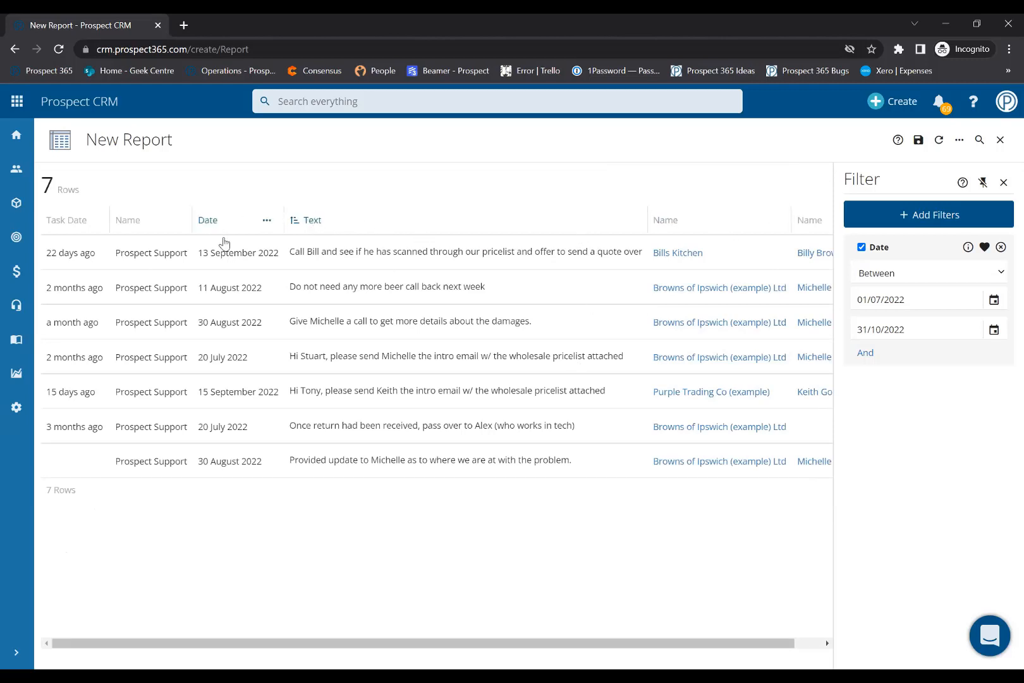
# Step: Sort the report's activity notes by Date in ascending order
pyautogui.click(212, 223)
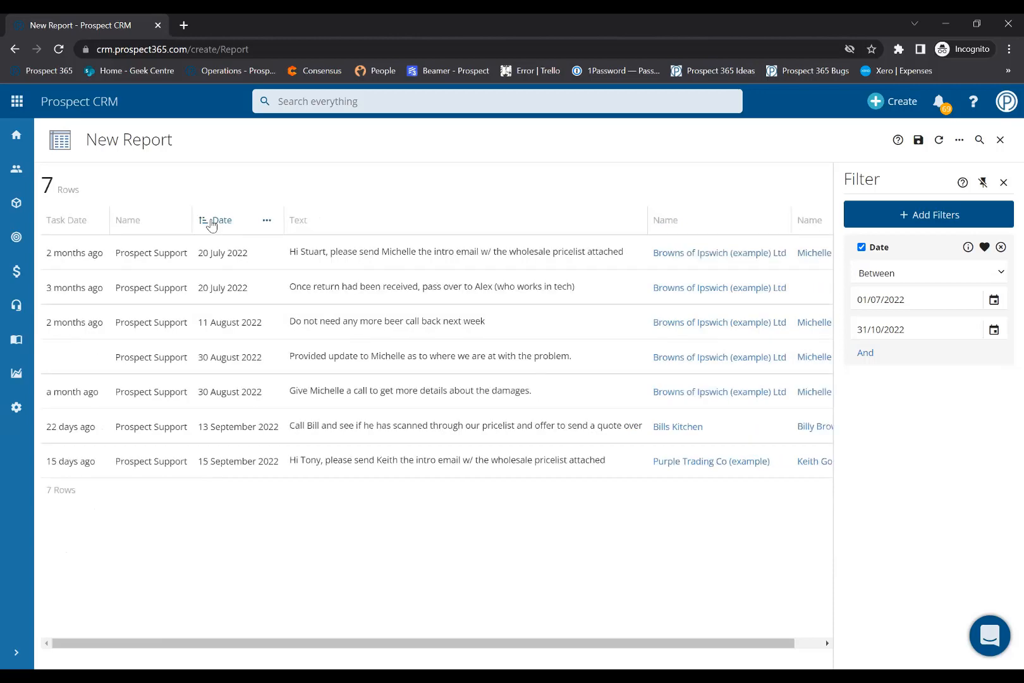